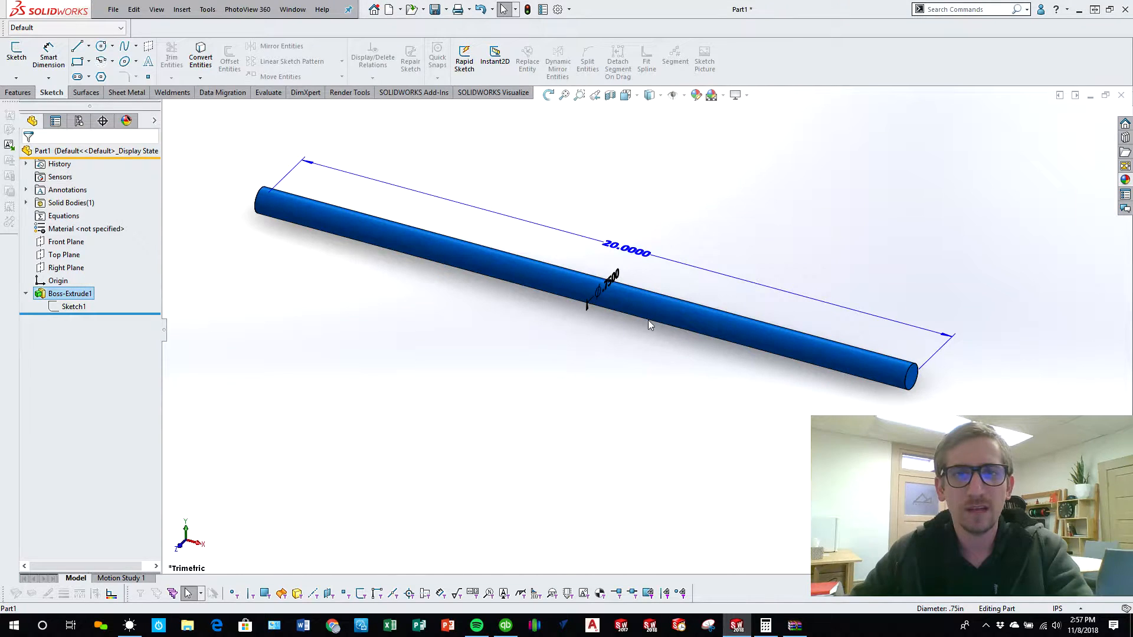
Apply the Plain White scene and turn off the shadows around the rod.
{"action": "middle_click_drag", "start_coordinate": [597, 349], "coordinate": [577, 328]}
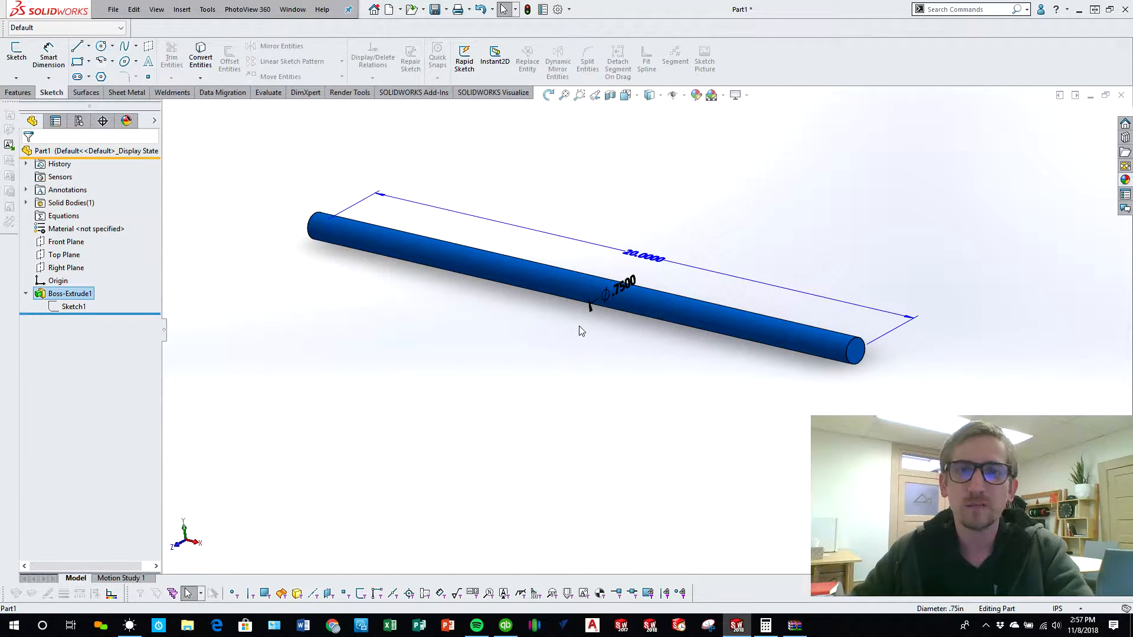
{"action": "key", "text": "Escape"}
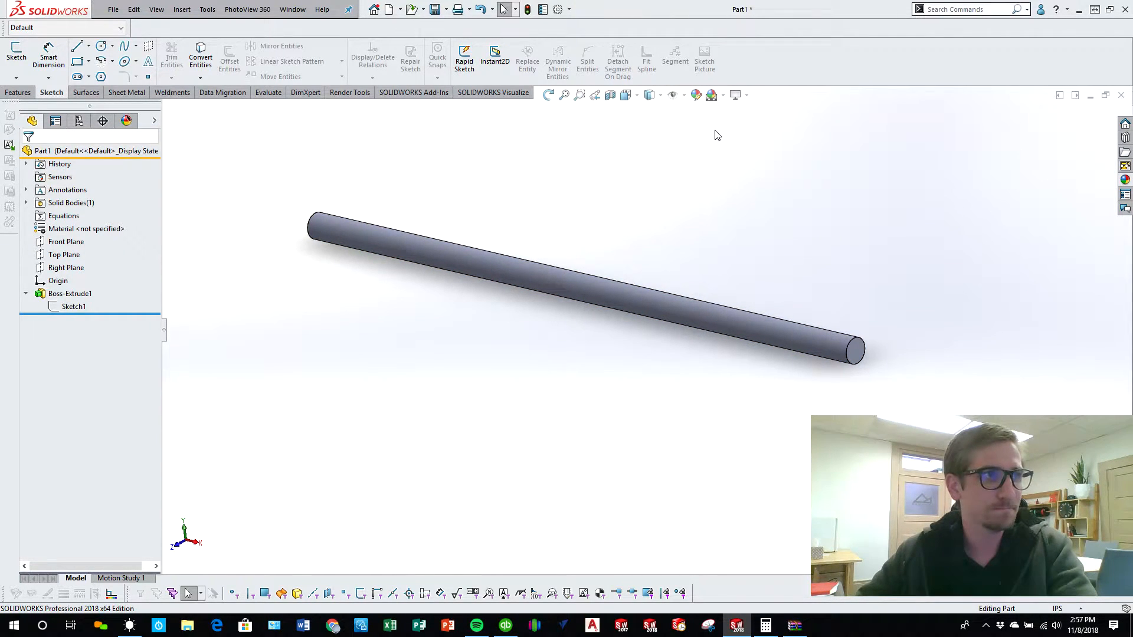
{"action": "left_click", "coordinate": [725, 97]}
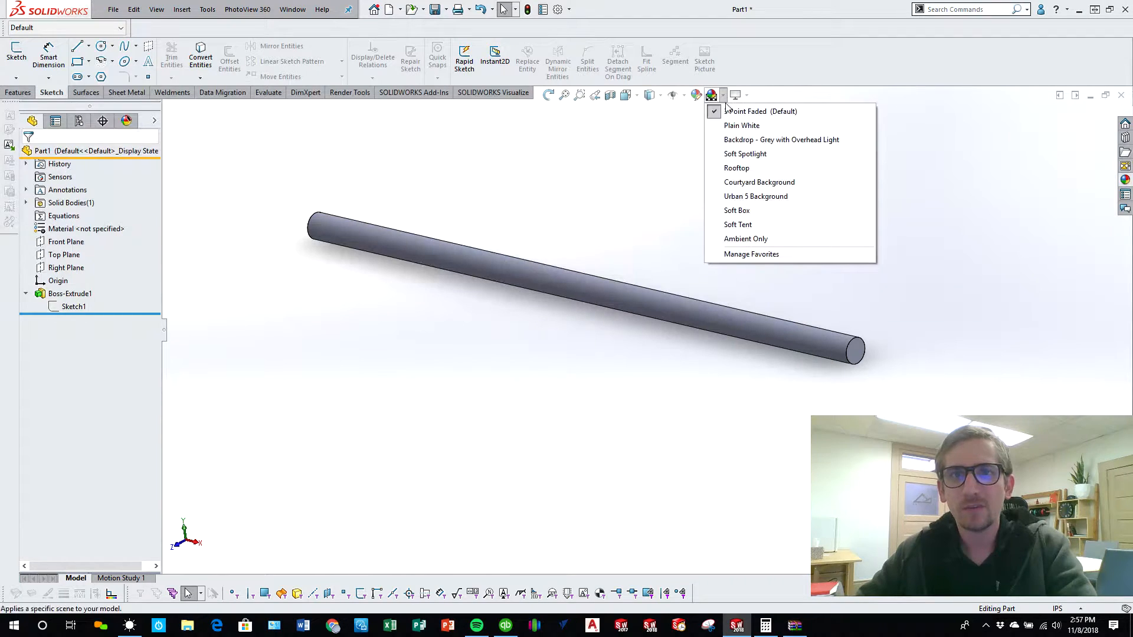
{"action": "left_click", "coordinate": [732, 126]}
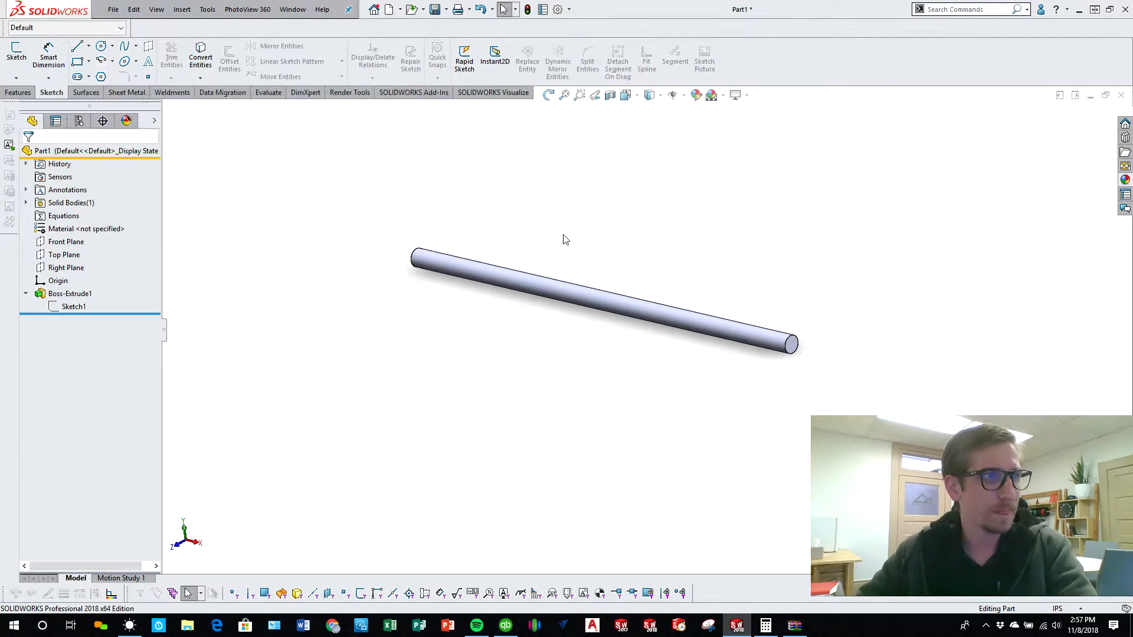
{"action": "left_click", "coordinate": [741, 94]}
{"action": "left_click", "coordinate": [753, 125]}
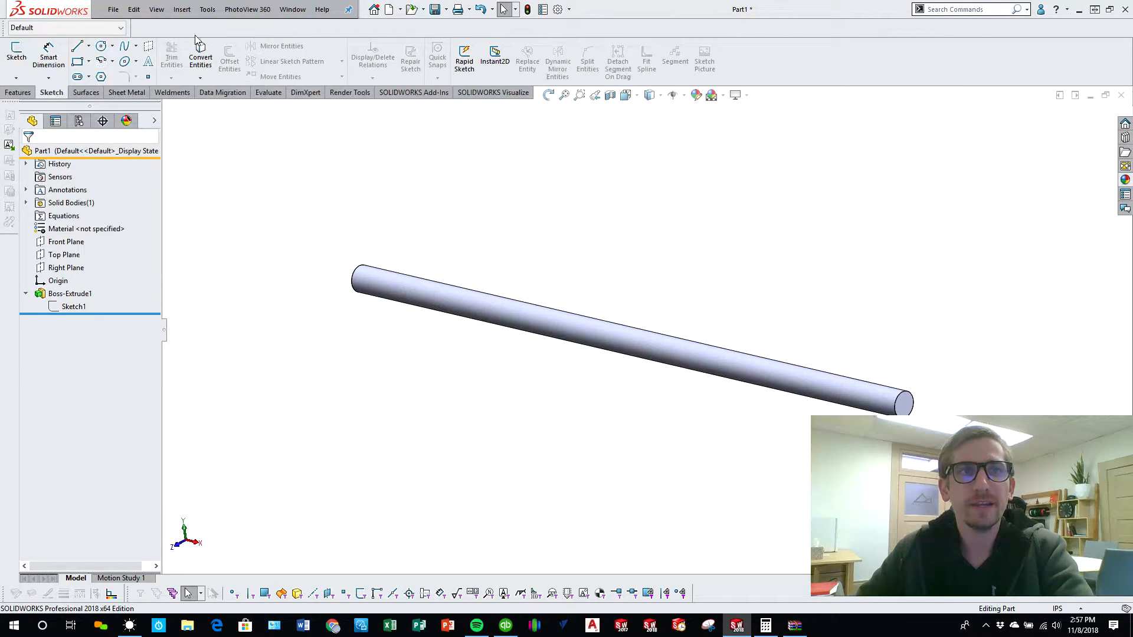
Start a cosmetic thread on the circular edge at the rod's +X end, dismissing the WinRAR license notice.
{"action": "left_click", "coordinate": [185, 15]}
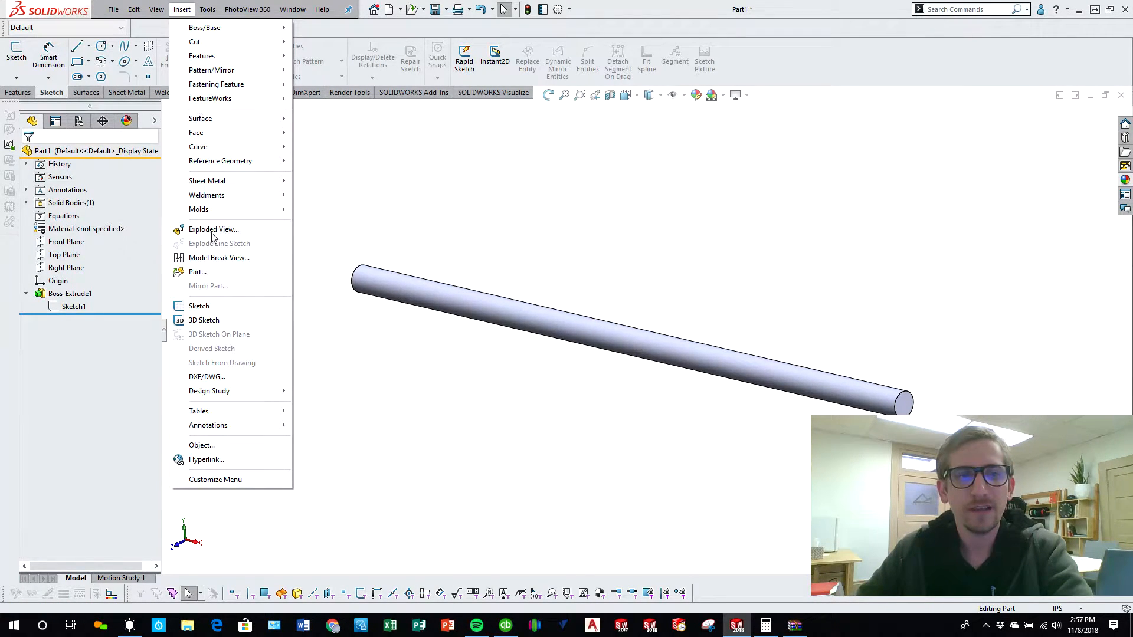
{"action": "mouse_move", "coordinate": [224, 426]}
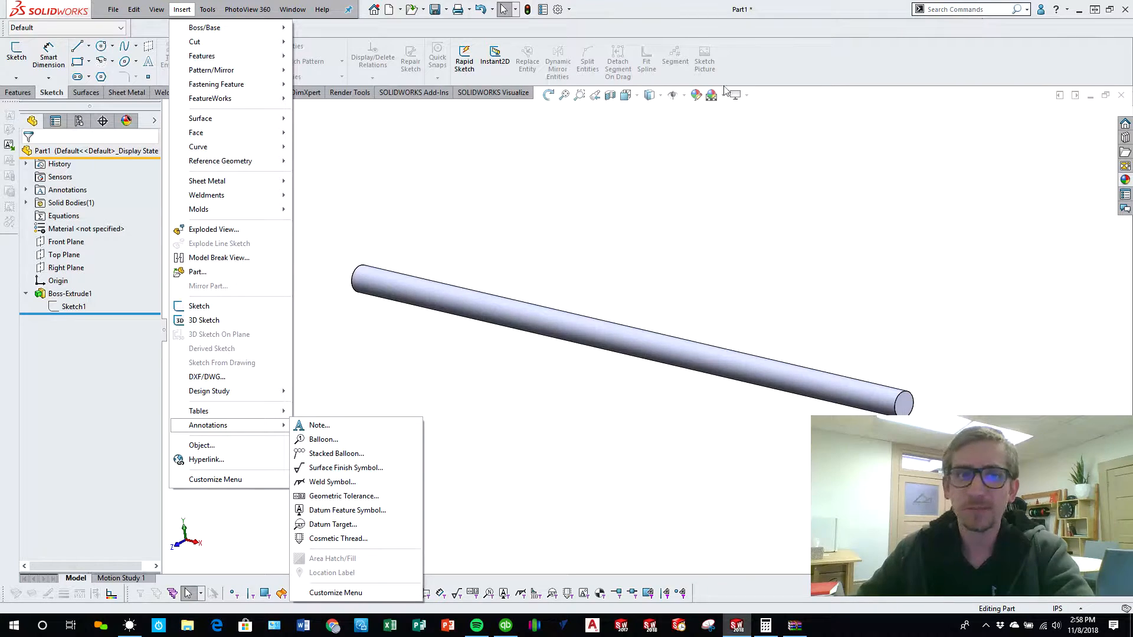
{"action": "left_click", "coordinate": [343, 539]}
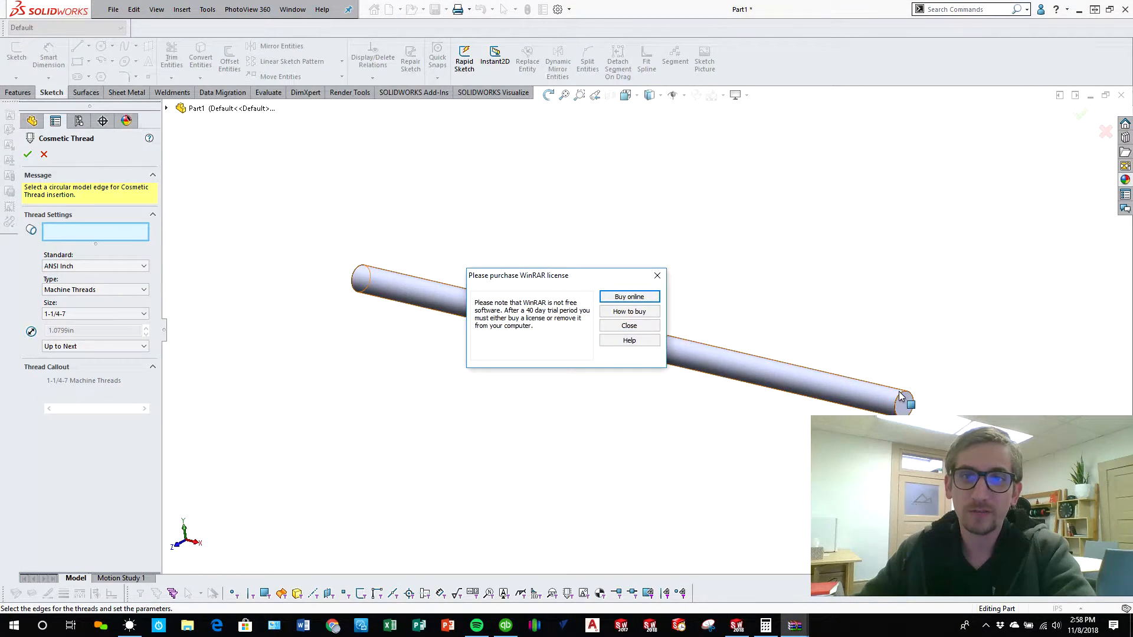
{"action": "left_click", "coordinate": [648, 327]}
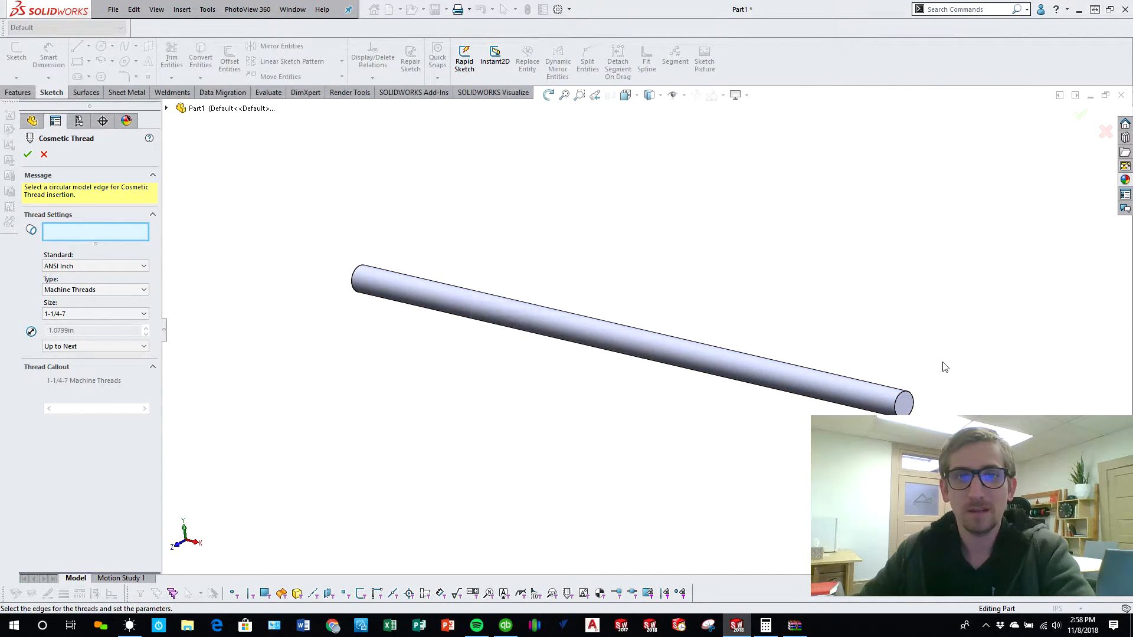
{"action": "left_click", "coordinate": [892, 401]}
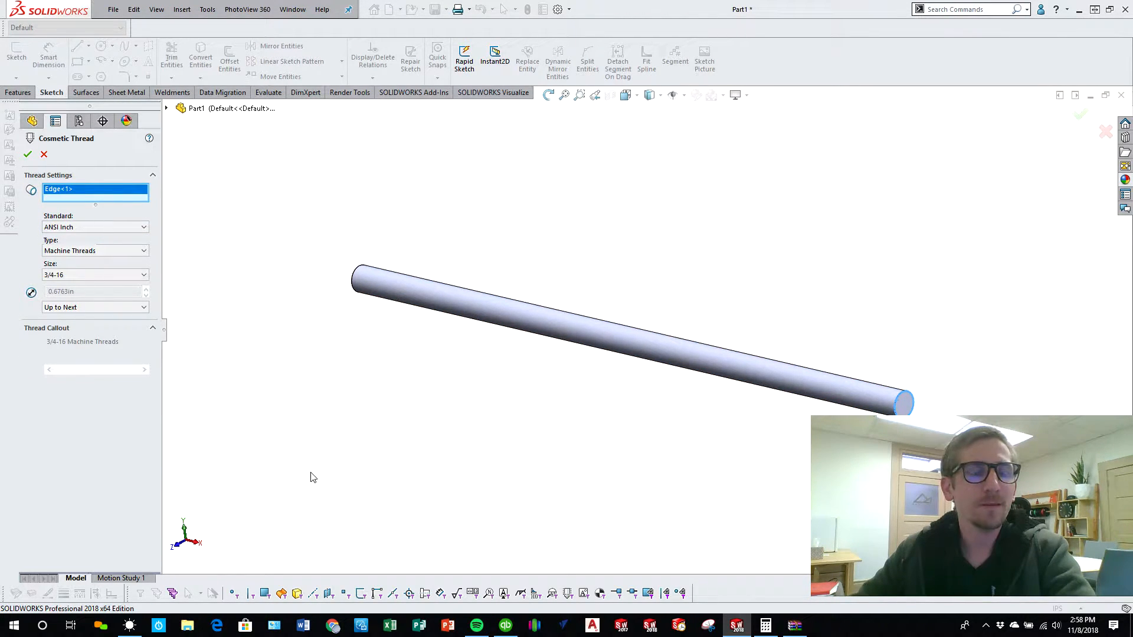
Try the thread standard None and return the standard to ANSI Inch.
{"action": "left_click", "coordinate": [112, 227]}
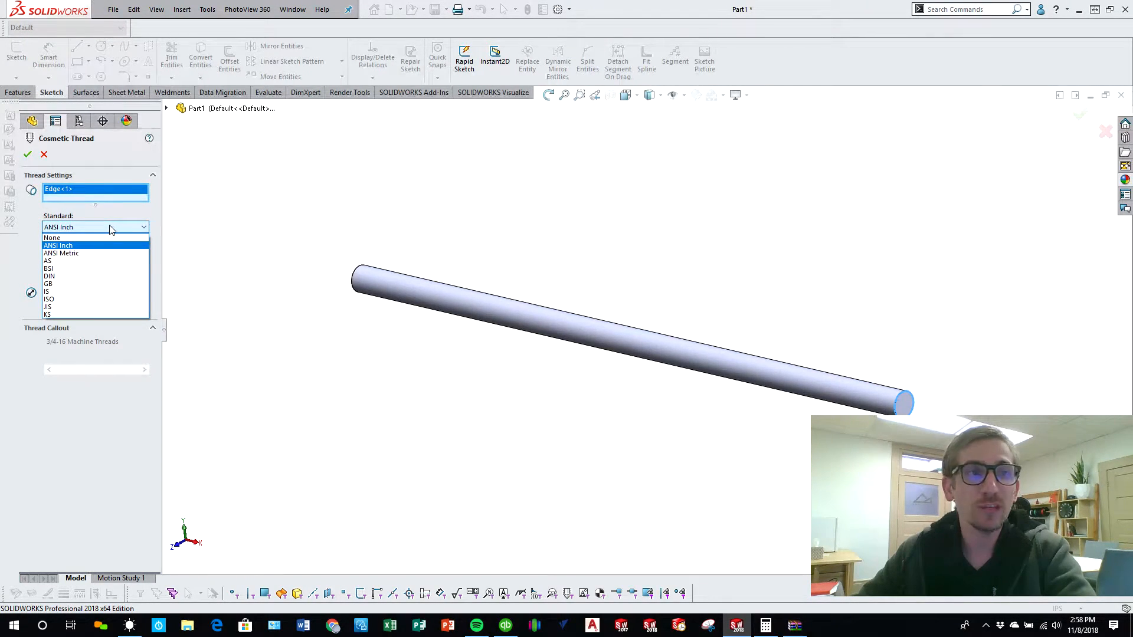
{"action": "left_click", "coordinate": [56, 238]}
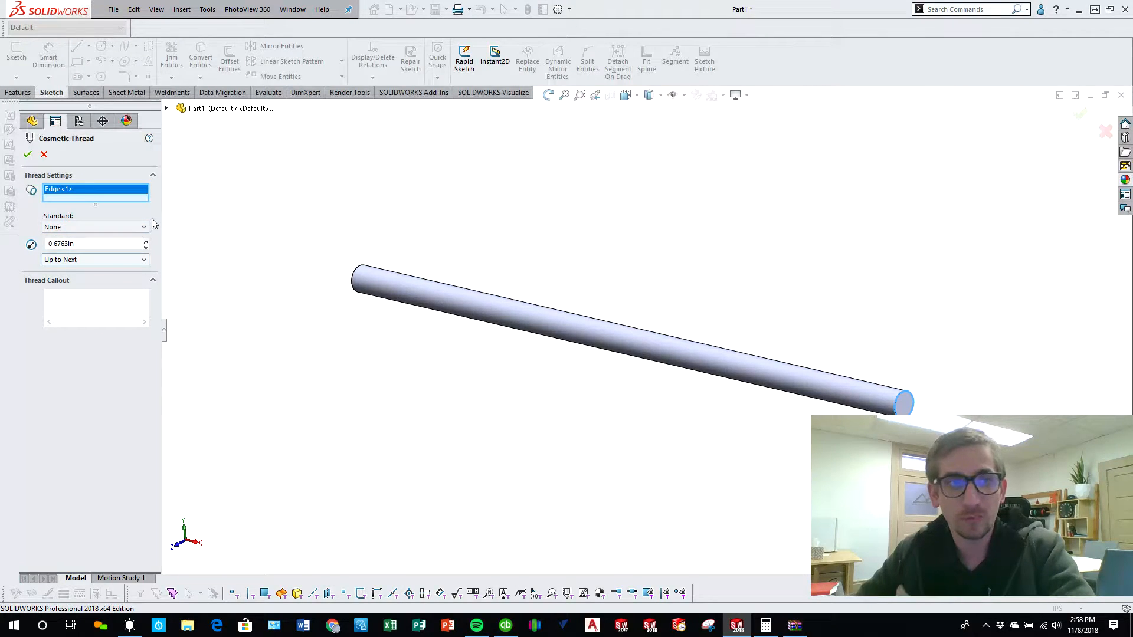
{"action": "left_click", "coordinate": [143, 228]}
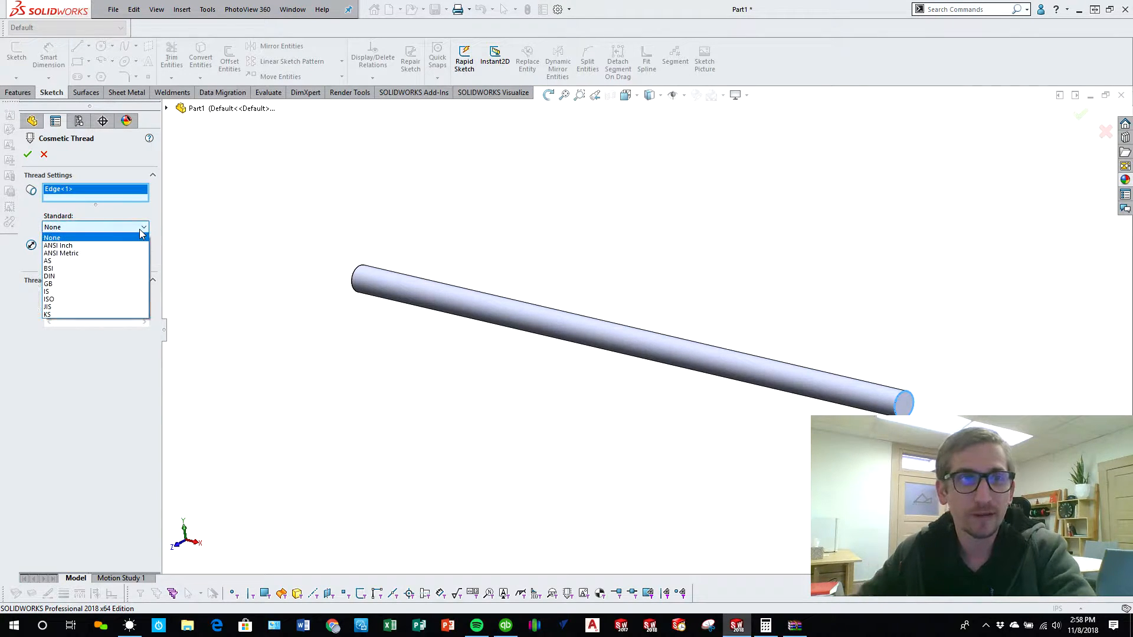
{"action": "left_click", "coordinate": [108, 246]}
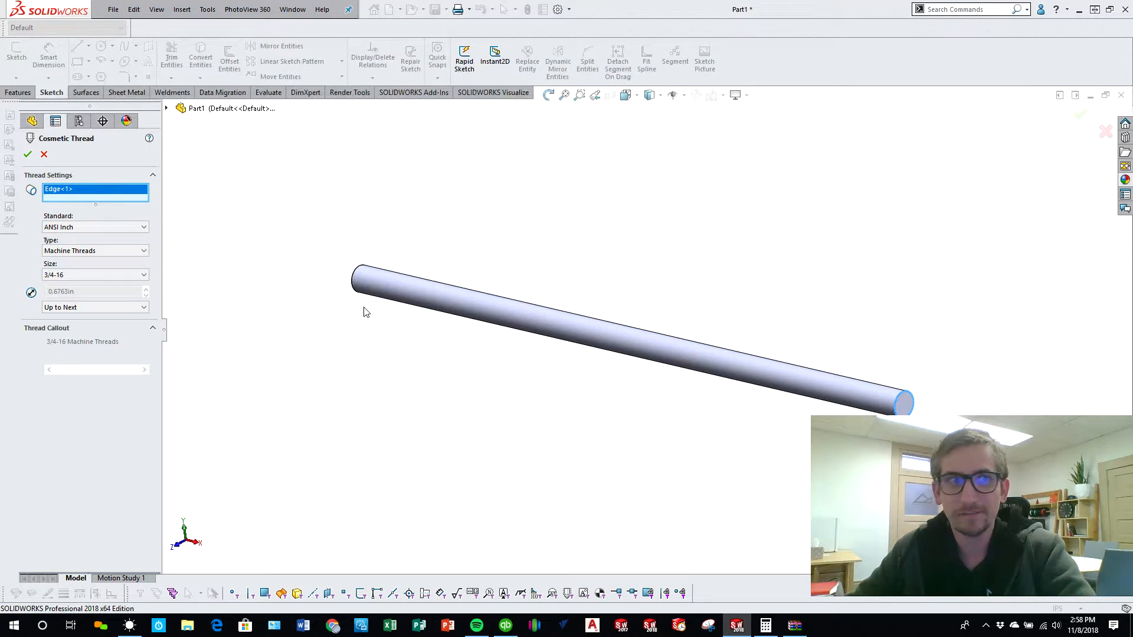
Try the 3/4-10 and 3/8-24 machine thread sizes and return the size to 3/4-16.
{"action": "left_click", "coordinate": [144, 275]}
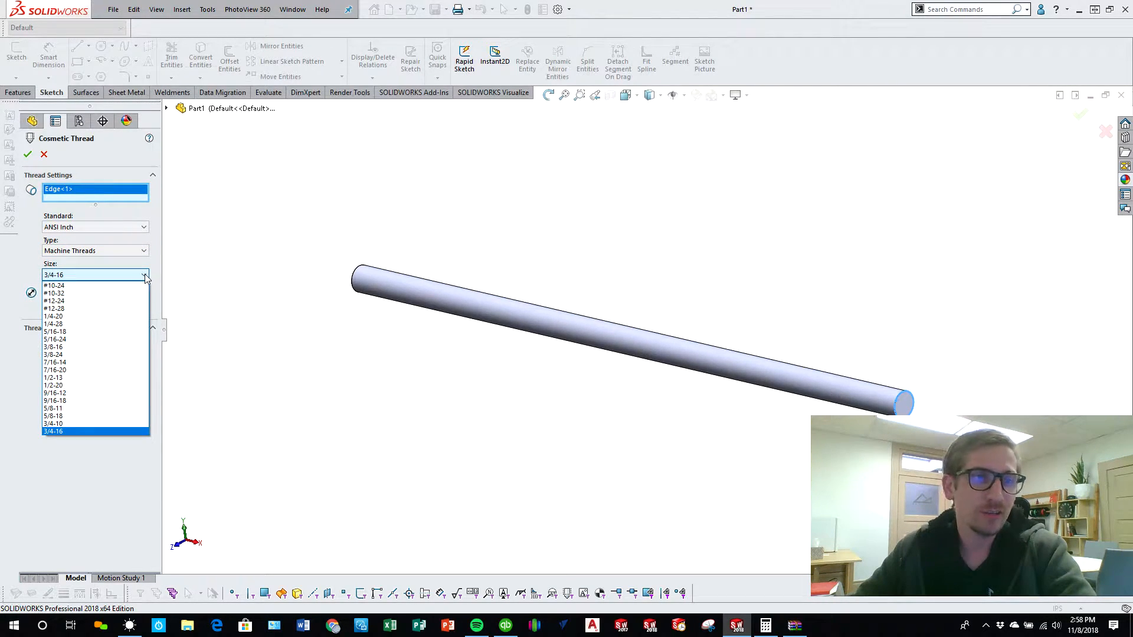
{"action": "left_click", "coordinate": [70, 424]}
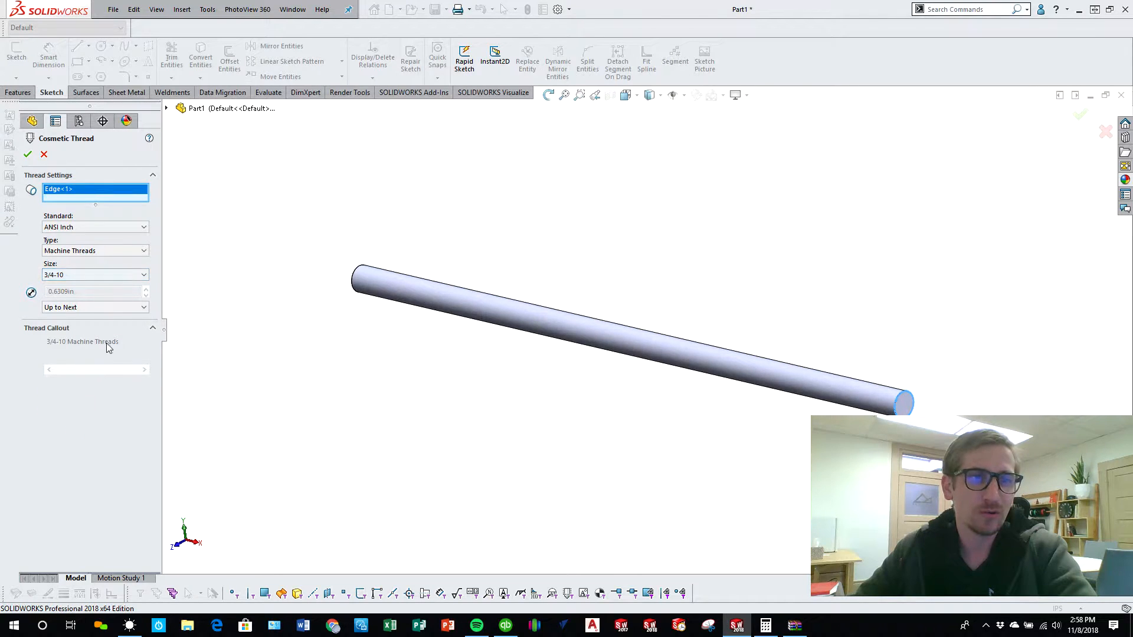
{"action": "left_click", "coordinate": [127, 278]}
{"action": "left_click", "coordinate": [113, 356]}
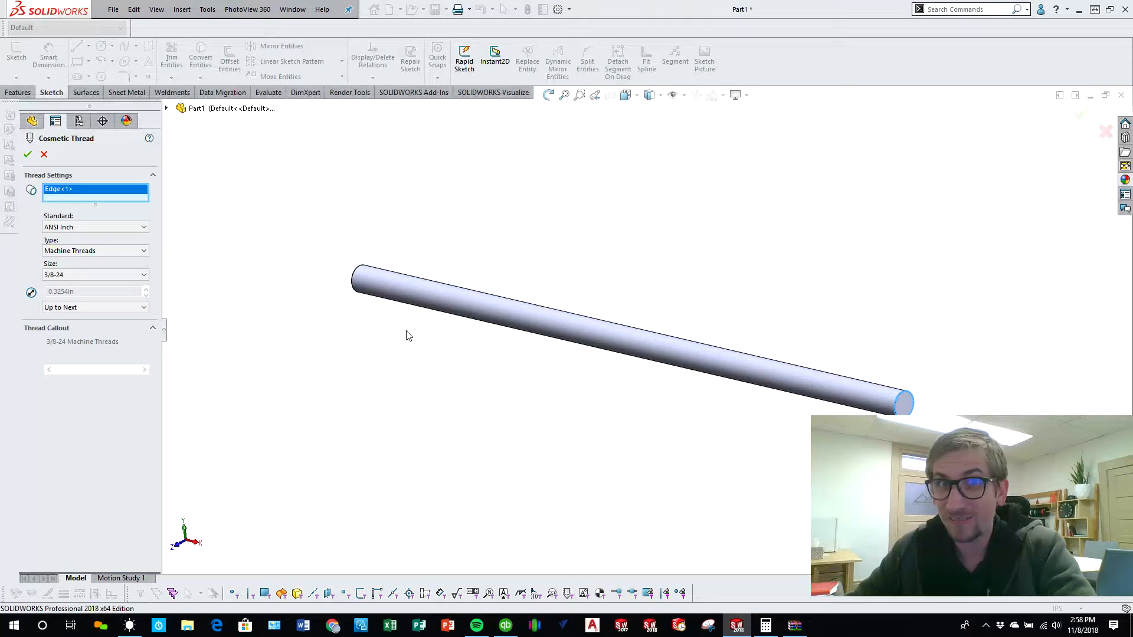
{"action": "left_click", "coordinate": [89, 275]}
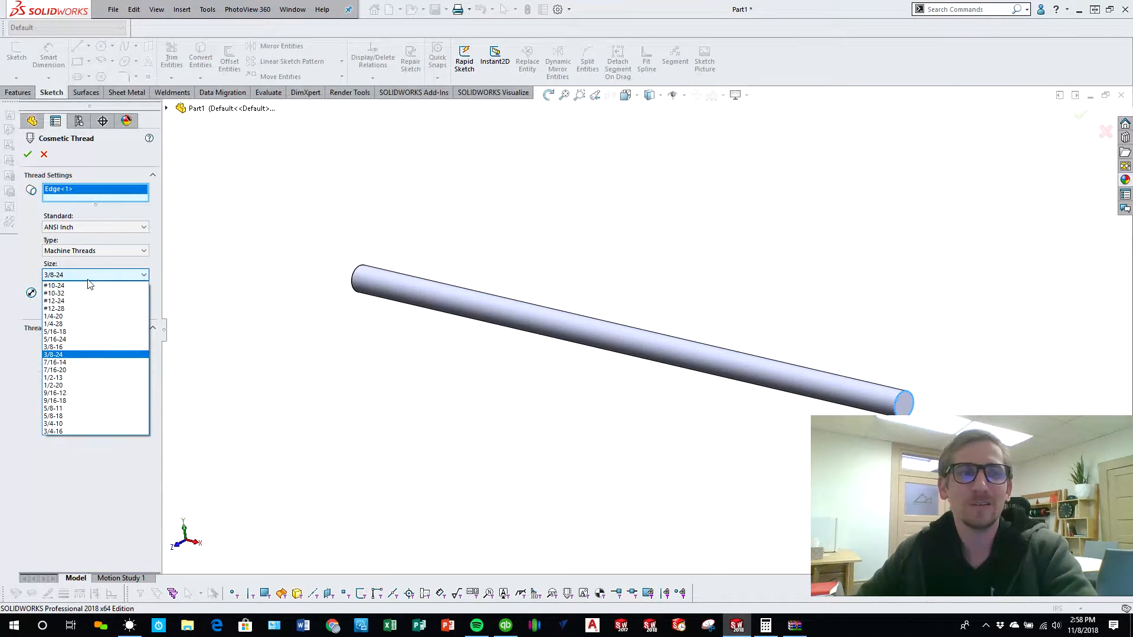
{"action": "left_click", "coordinate": [80, 430]}
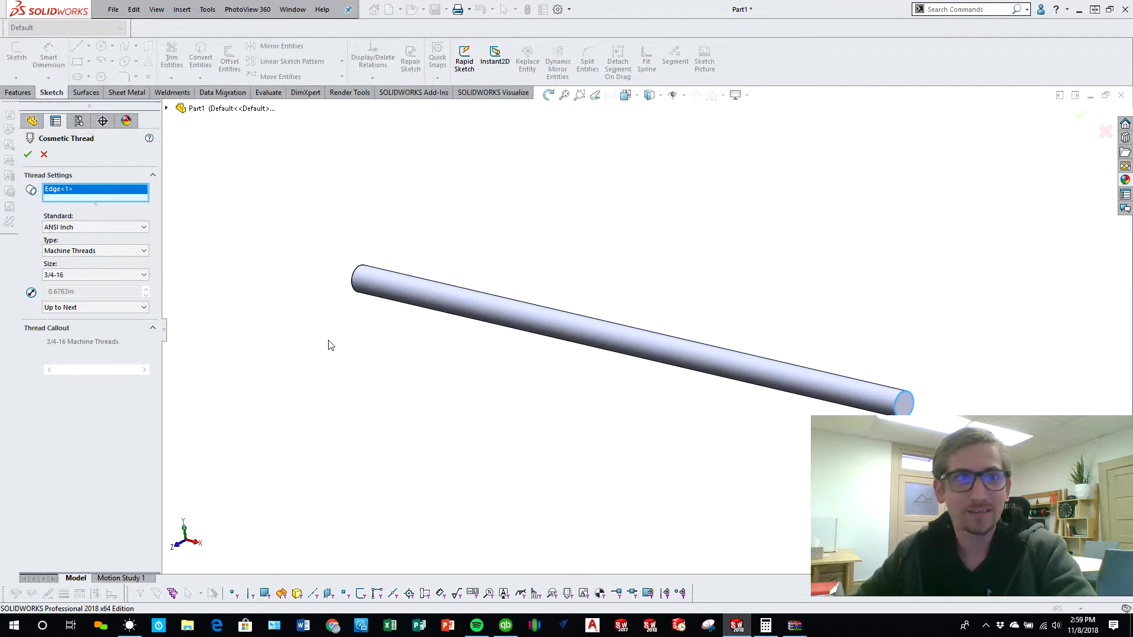
Set the thread's end condition to Blind, starting from the rod's circular end face at the selected edge.
{"action": "left_click", "coordinate": [94, 309]}
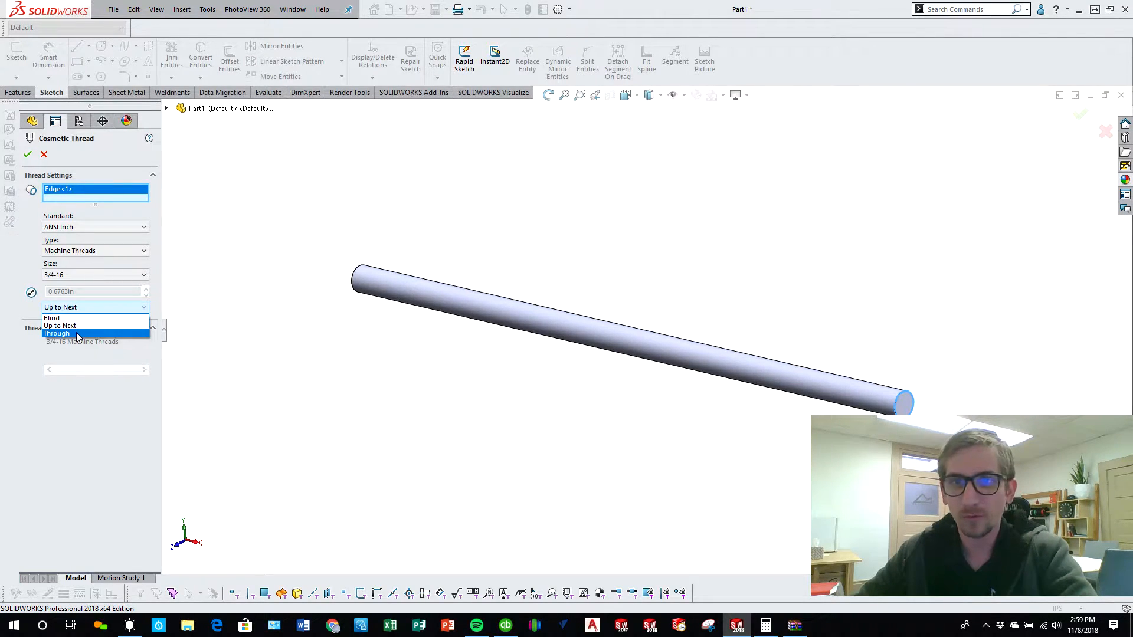
{"action": "left_click", "coordinate": [59, 318]}
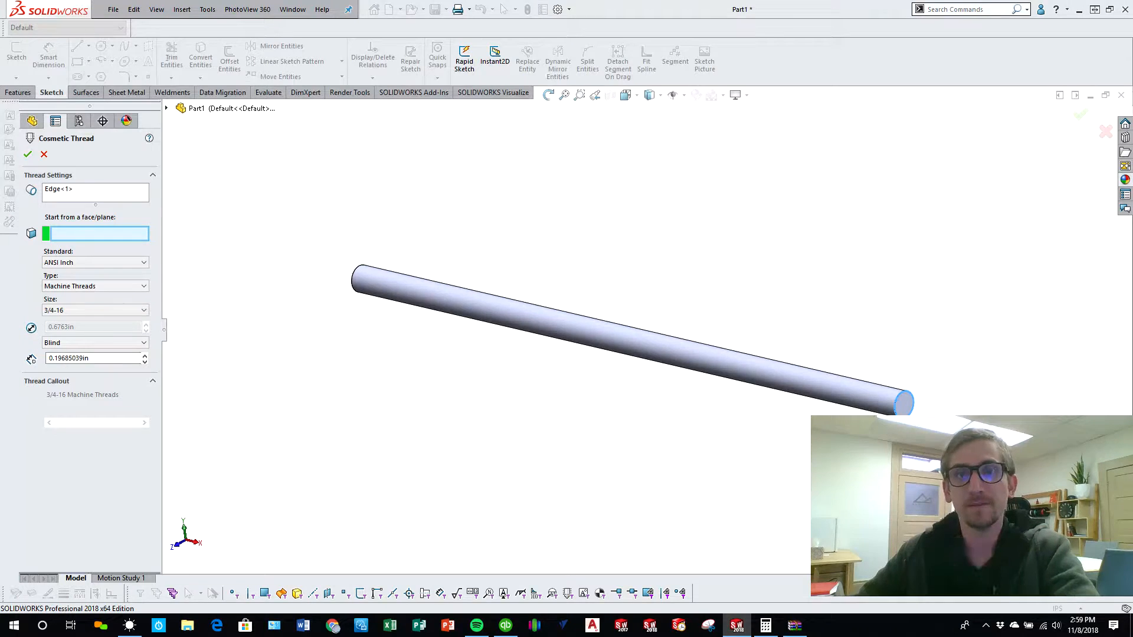
{"action": "left_click", "coordinate": [906, 408]}
{"action": "scroll", "coordinate": [885, 407], "scroll_direction": "down", "scroll_amount": 4}
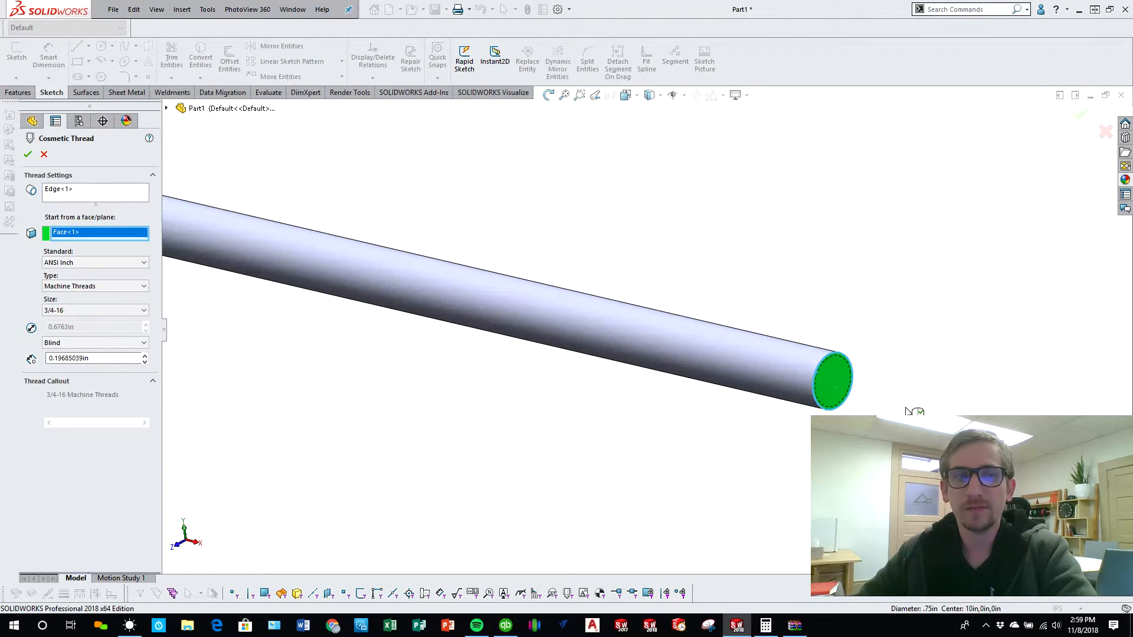
{"action": "scroll", "coordinate": [819, 390], "scroll_direction": "down", "scroll_amount": 2}
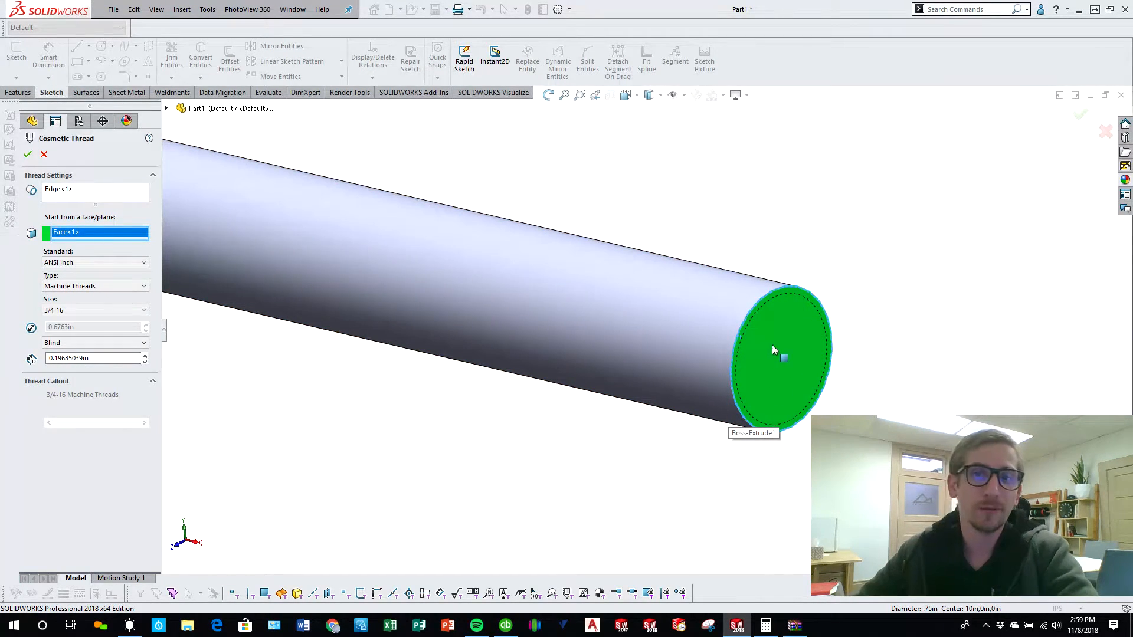
{"action": "scroll", "coordinate": [770, 344], "scroll_direction": "up", "scroll_amount": 2}
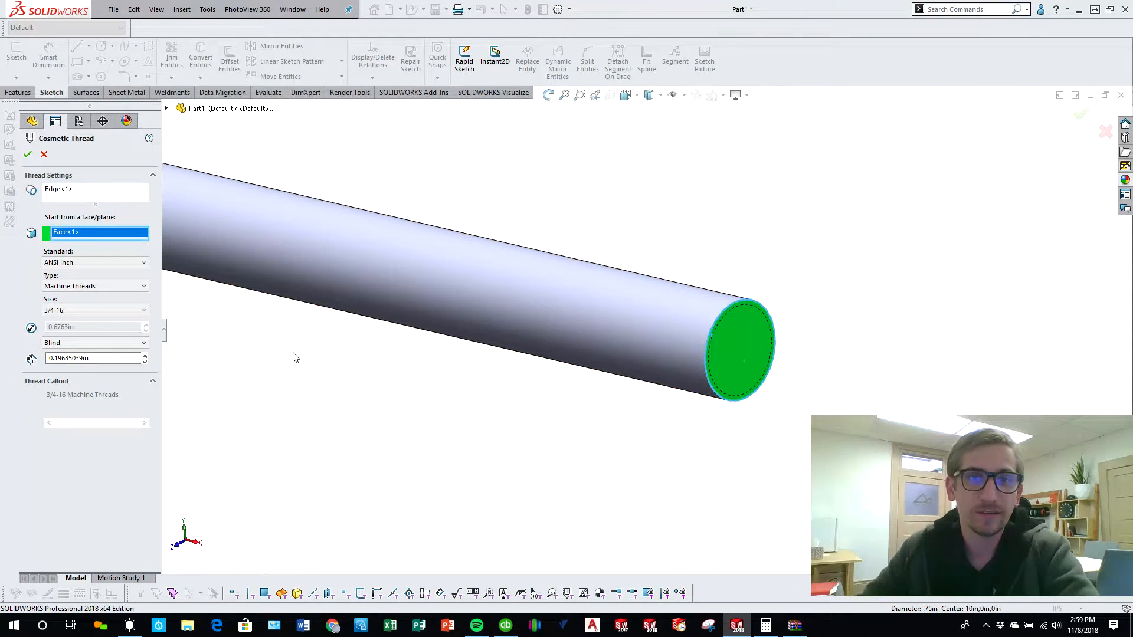
Set the blind thread depth to 10 in and create the cosmetic thread.
{"action": "scroll", "coordinate": [283, 354], "scroll_direction": "up", "scroll_amount": 2}
{"action": "double_click", "coordinate": [107, 358]}
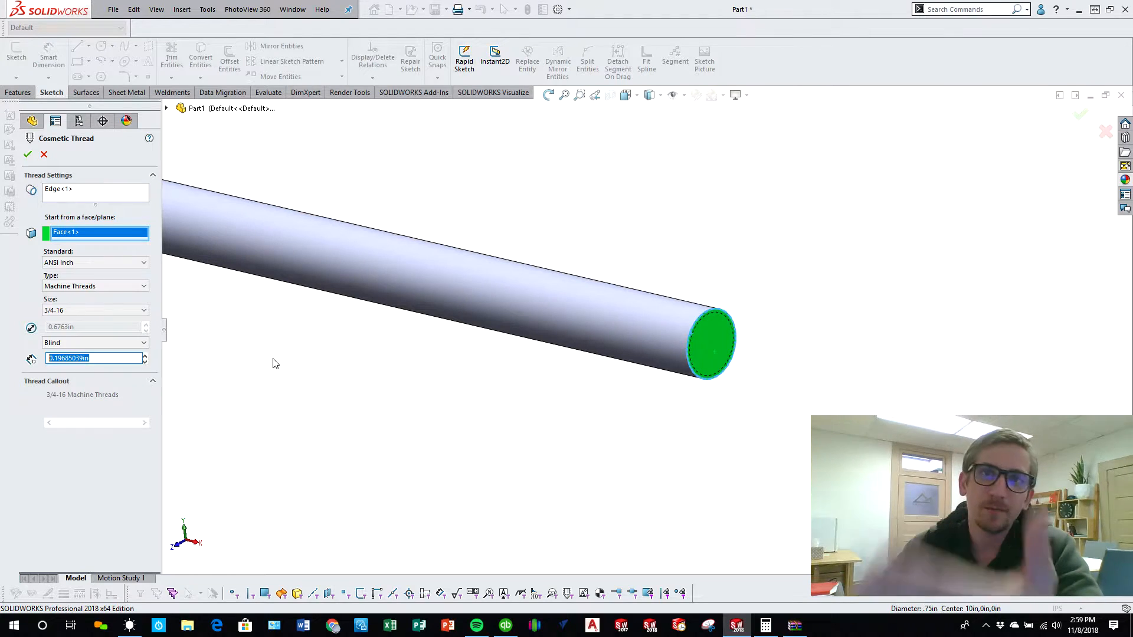
{"action": "type", "text": "10"}
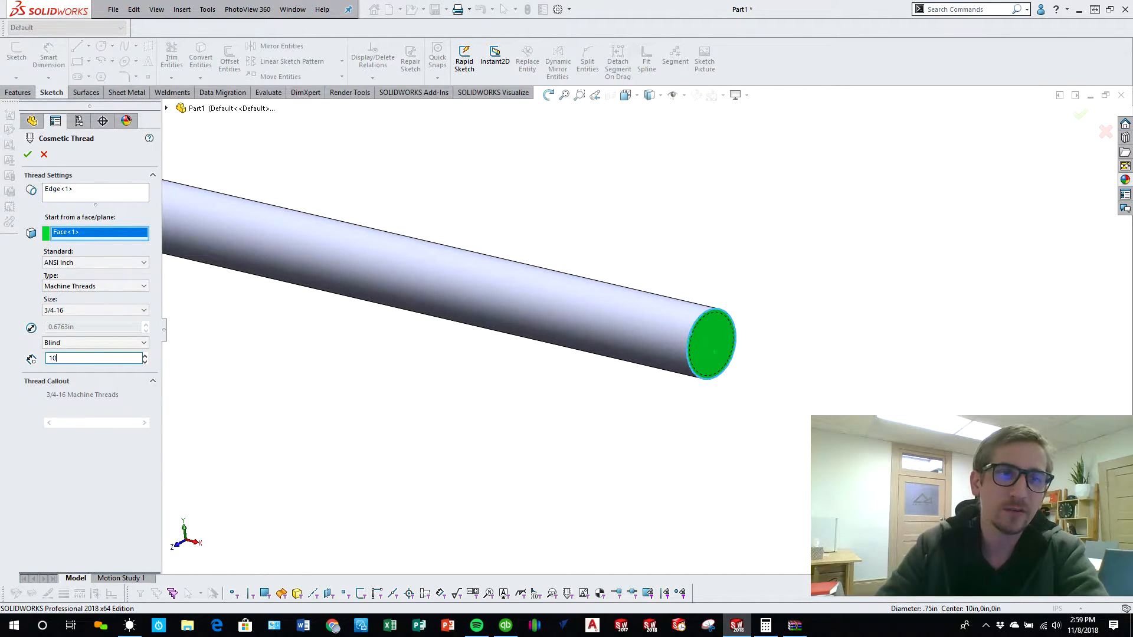
{"action": "key", "text": "Return"}
{"action": "scroll", "coordinate": [367, 375], "scroll_direction": "up", "scroll_amount": 1}
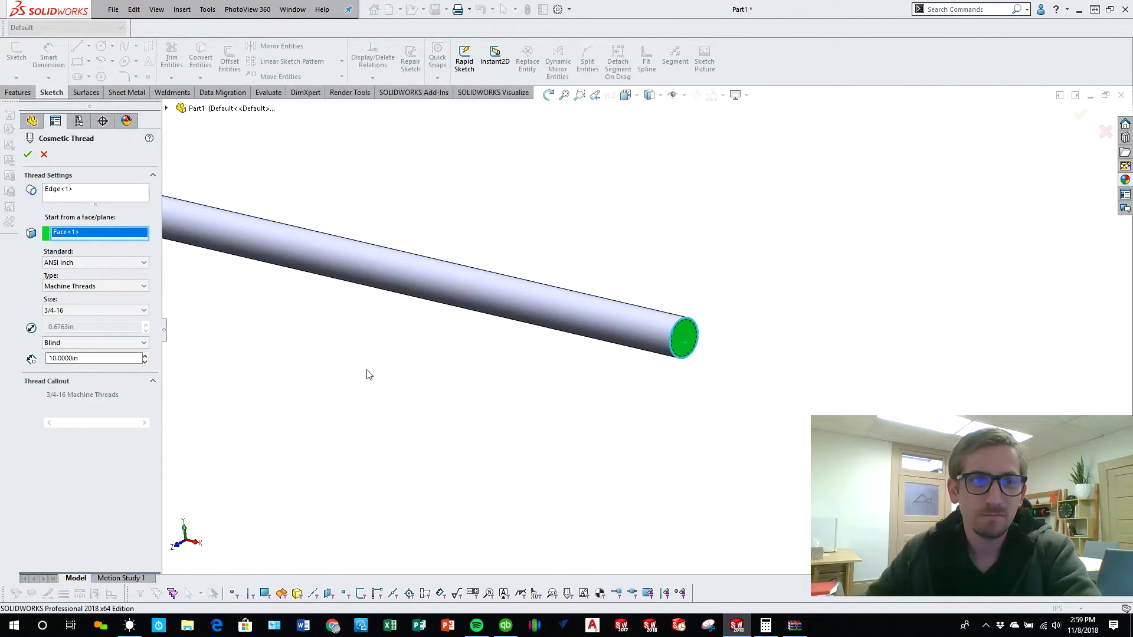
{"action": "scroll", "coordinate": [367, 374], "scroll_direction": "up", "scroll_amount": 3}
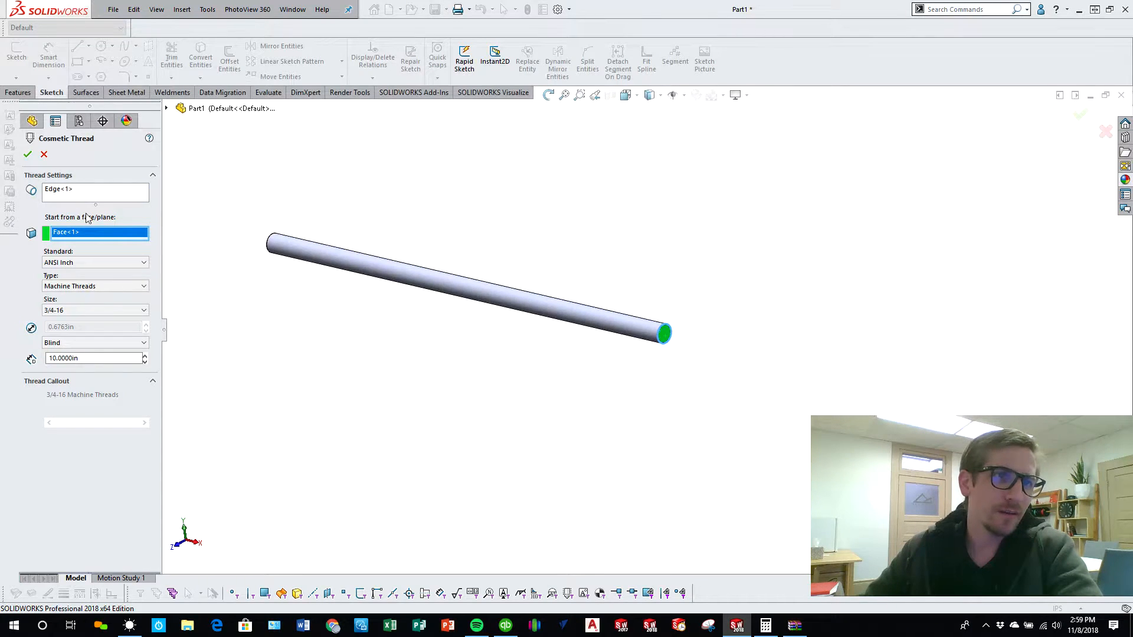
{"action": "left_click", "coordinate": [27, 154]}
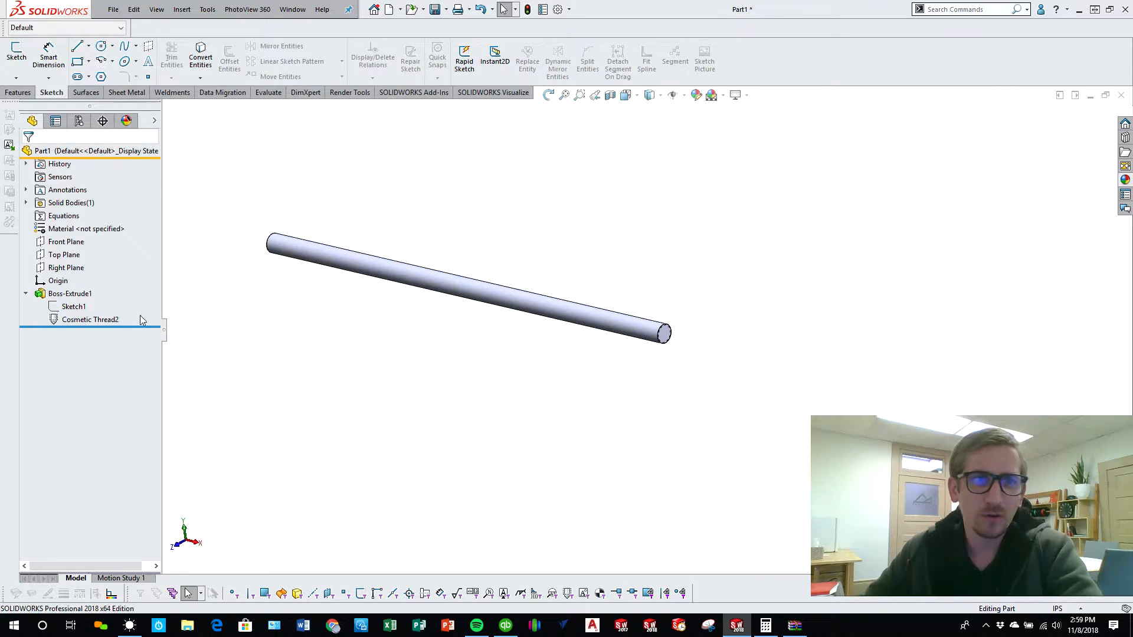
Examine the new cosmetic thread in the feature tree and its circle on the rod's end face.
{"action": "left_click", "coordinate": [81, 320]}
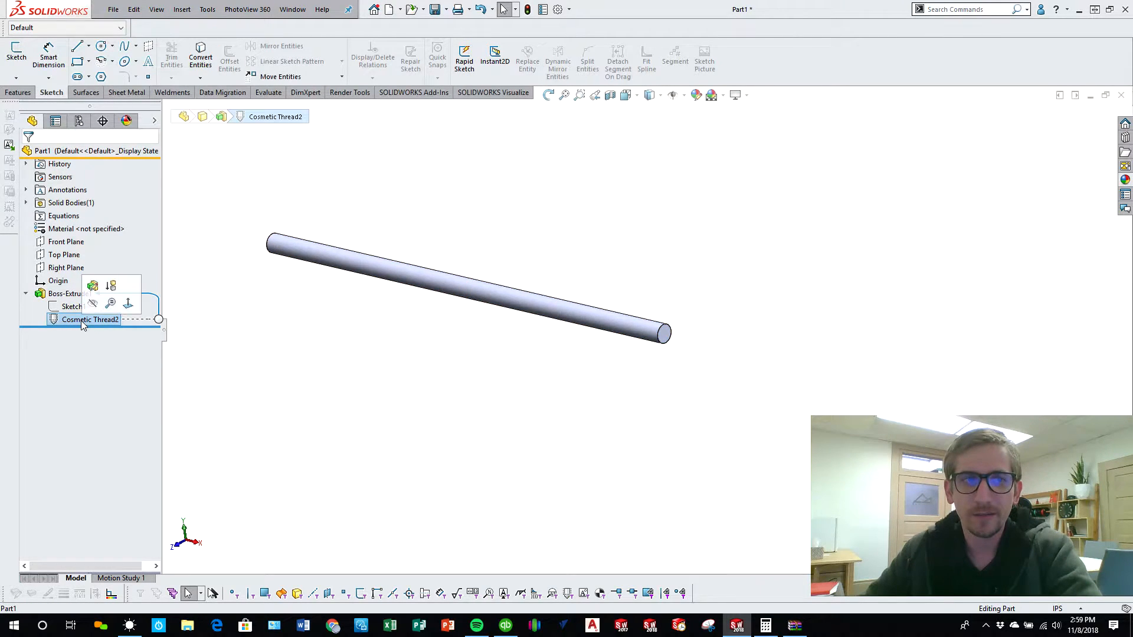
{"action": "left_click", "coordinate": [486, 404]}
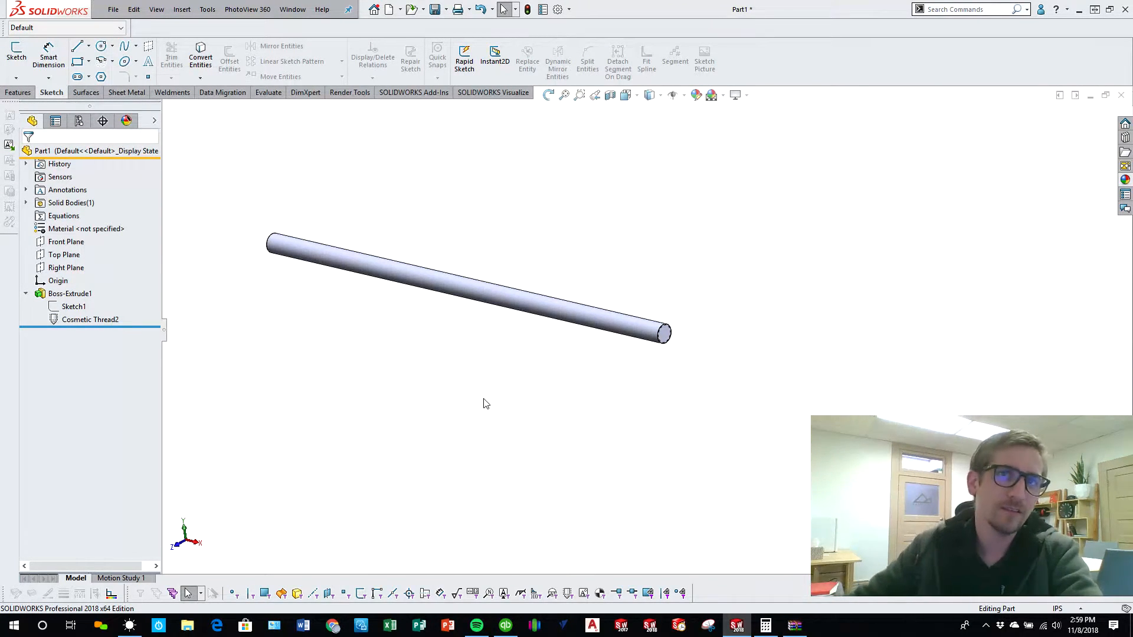
{"action": "scroll", "coordinate": [484, 332], "scroll_direction": "up", "scroll_amount": 1}
{"action": "scroll", "coordinate": [572, 313], "scroll_direction": "down", "scroll_amount": 6}
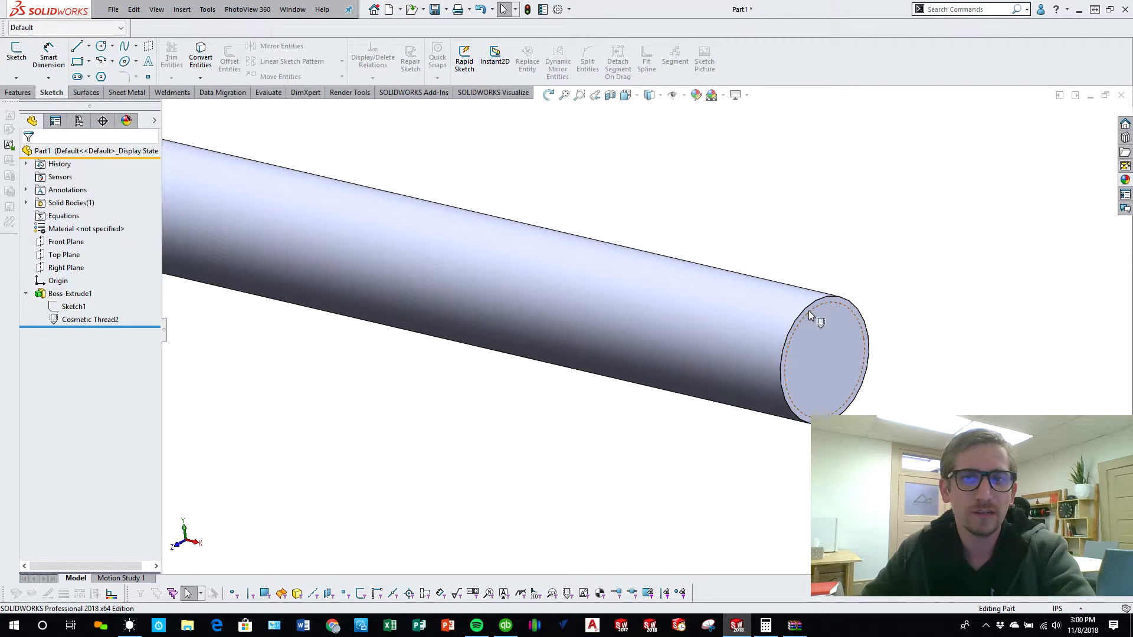
{"action": "left_click", "coordinate": [810, 312]}
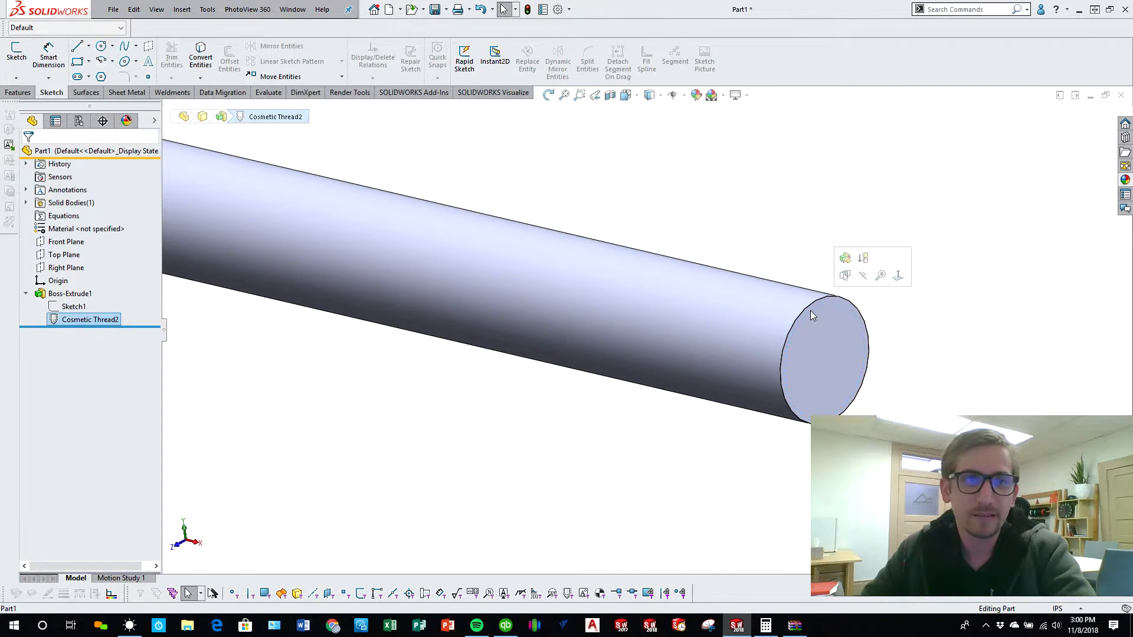
{"action": "left_click", "coordinate": [411, 445]}
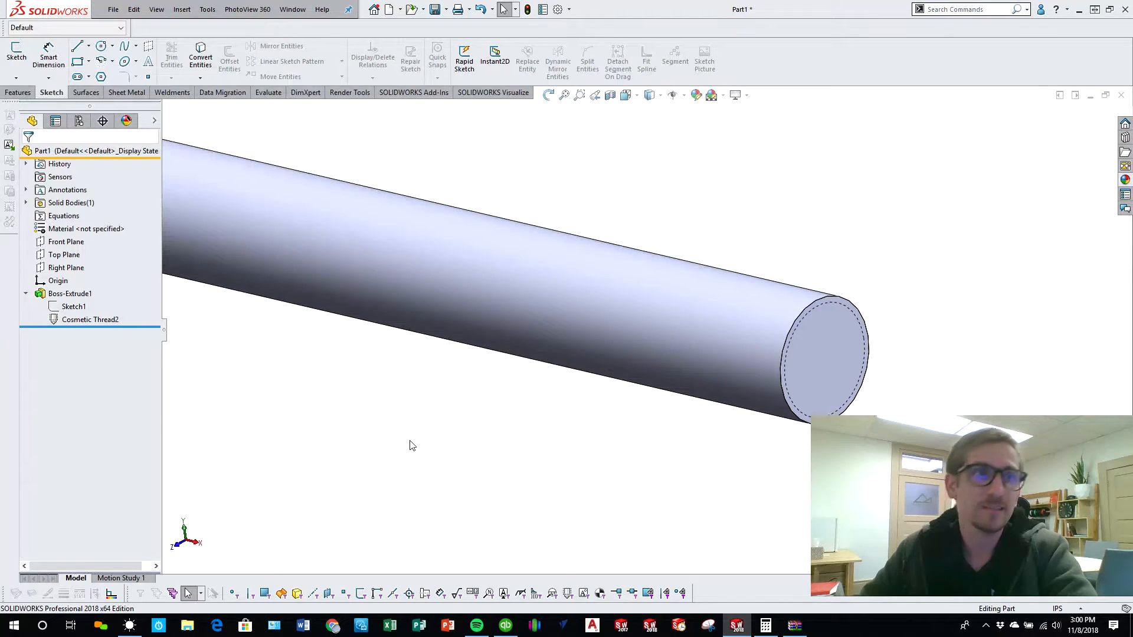
{"action": "key", "text": "z"}
{"action": "key", "text": "z"}
{"action": "key", "text": "z"}
{"action": "key", "text": "z"}
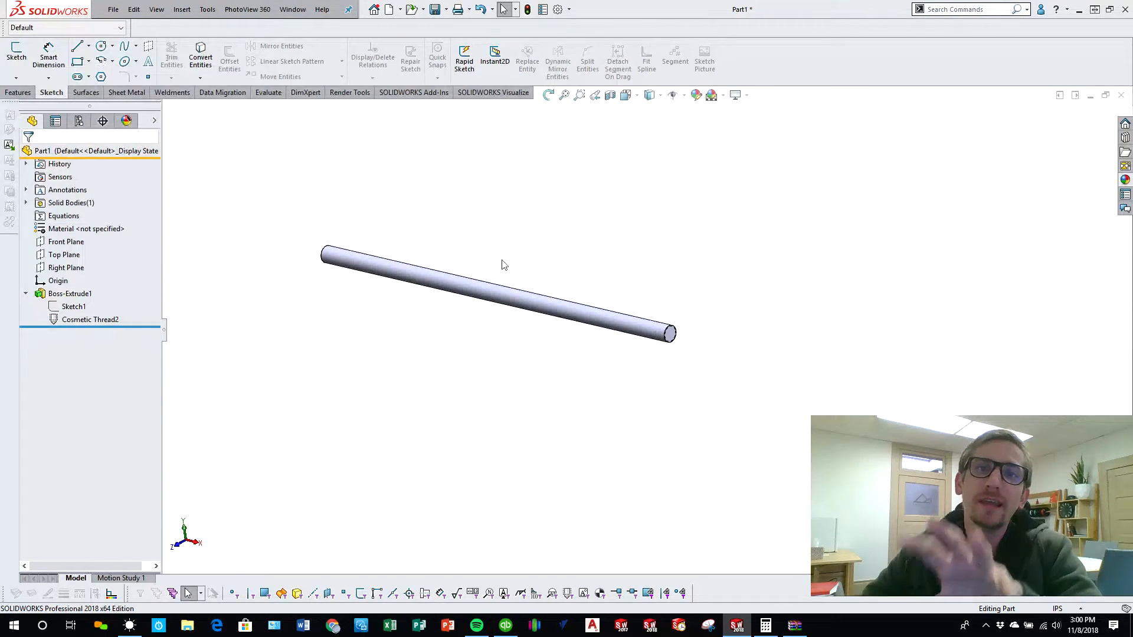
Enable the display of shaded cosmetic threads in the part's annotation properties.
{"action": "scroll", "coordinate": [567, 313], "scroll_direction": "down", "scroll_amount": 2}
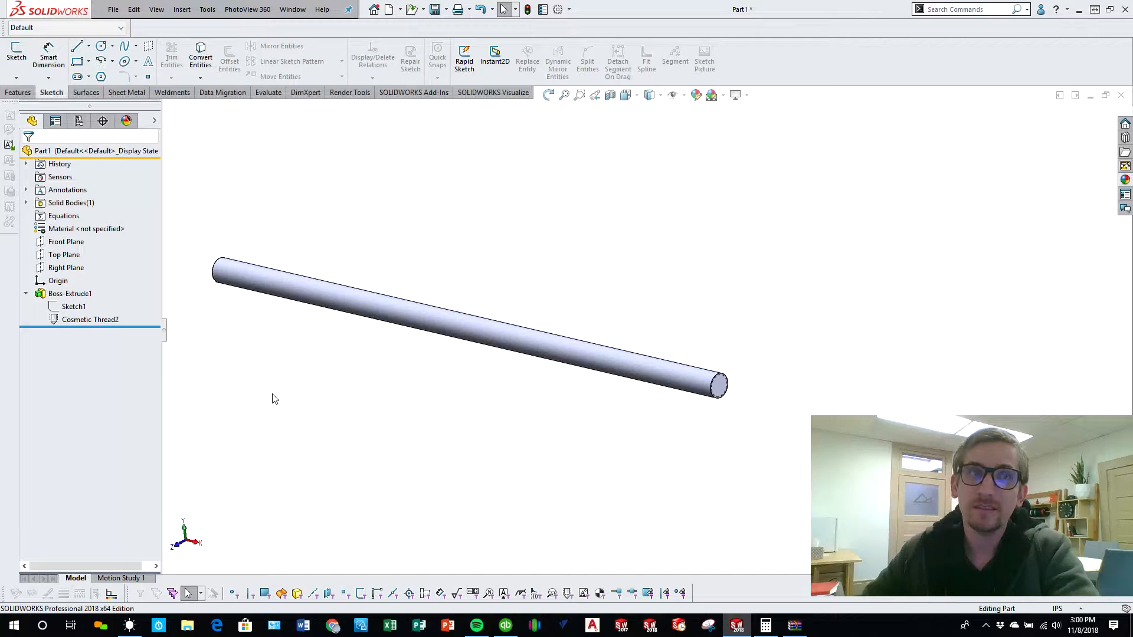
{"action": "right_click", "coordinate": [66, 190]}
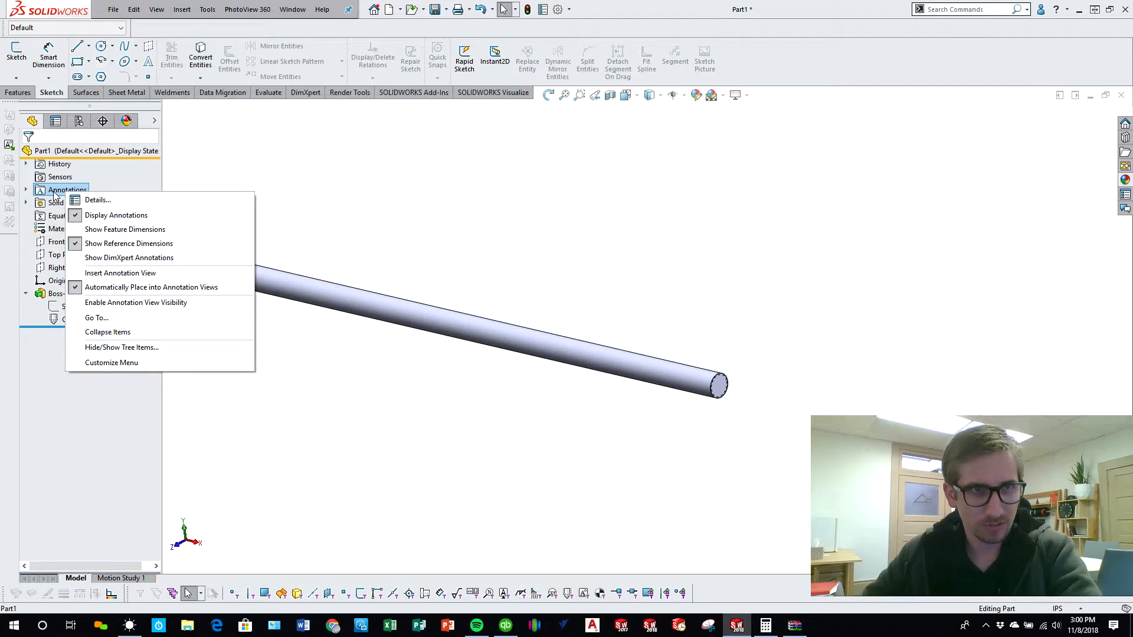
{"action": "left_click", "coordinate": [89, 201]}
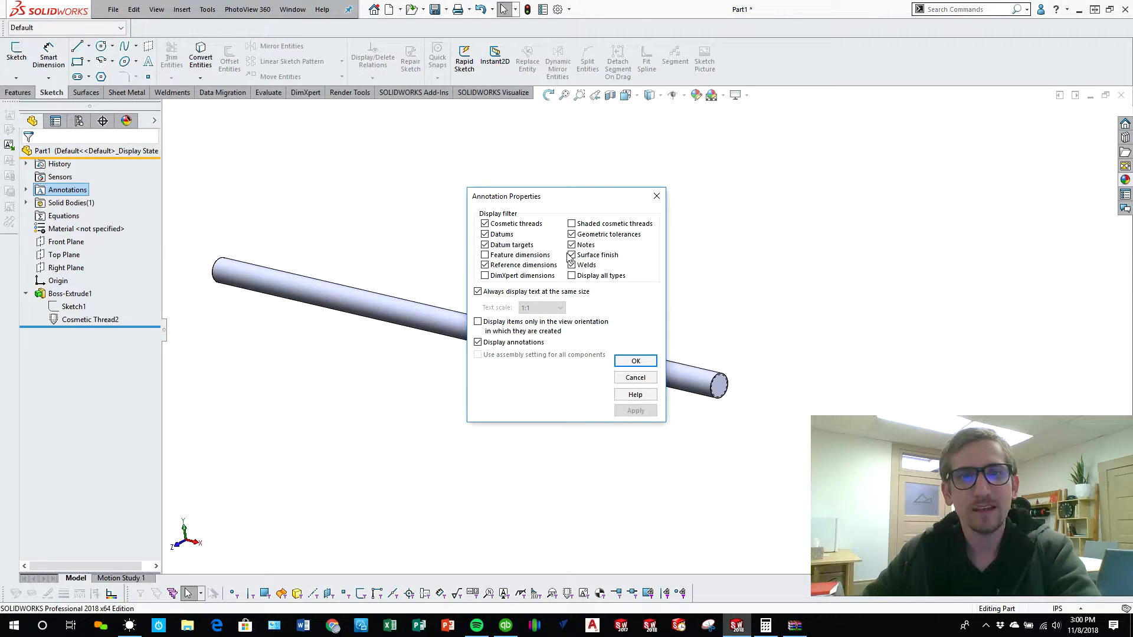
{"action": "left_click", "coordinate": [571, 225]}
{"action": "left_click_drag", "start_coordinate": [593, 201], "coordinate": [946, 160]}
{"action": "left_click", "coordinate": [992, 319]}
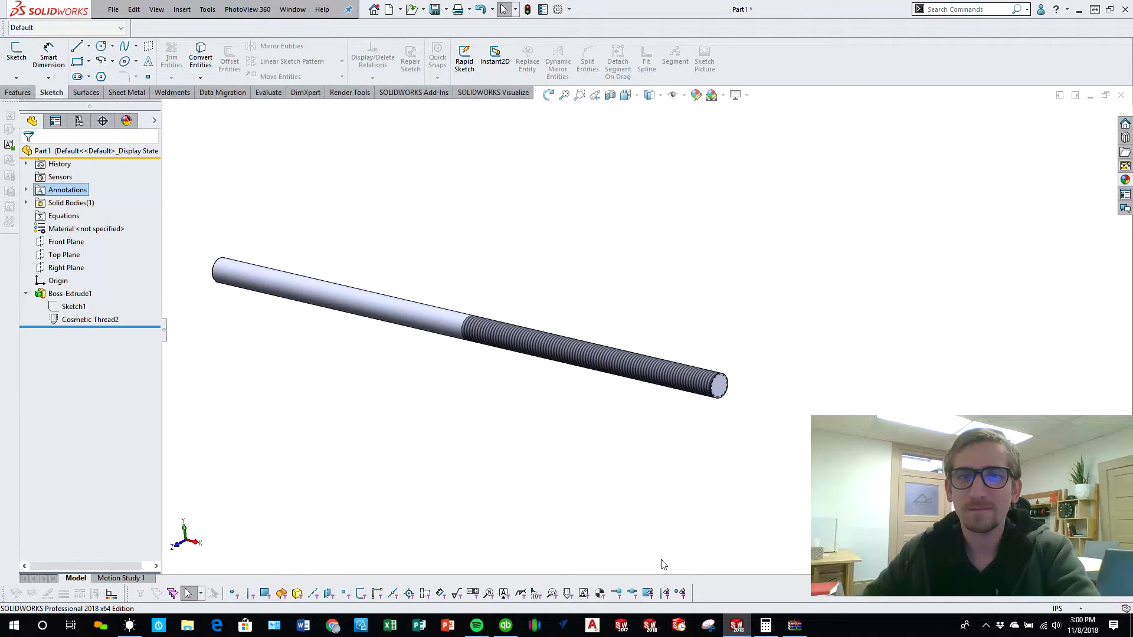
Examine the shaded thread on the rod up close and across its threaded portion.
{"action": "scroll", "coordinate": [754, 381], "scroll_direction": "down", "scroll_amount": 5}
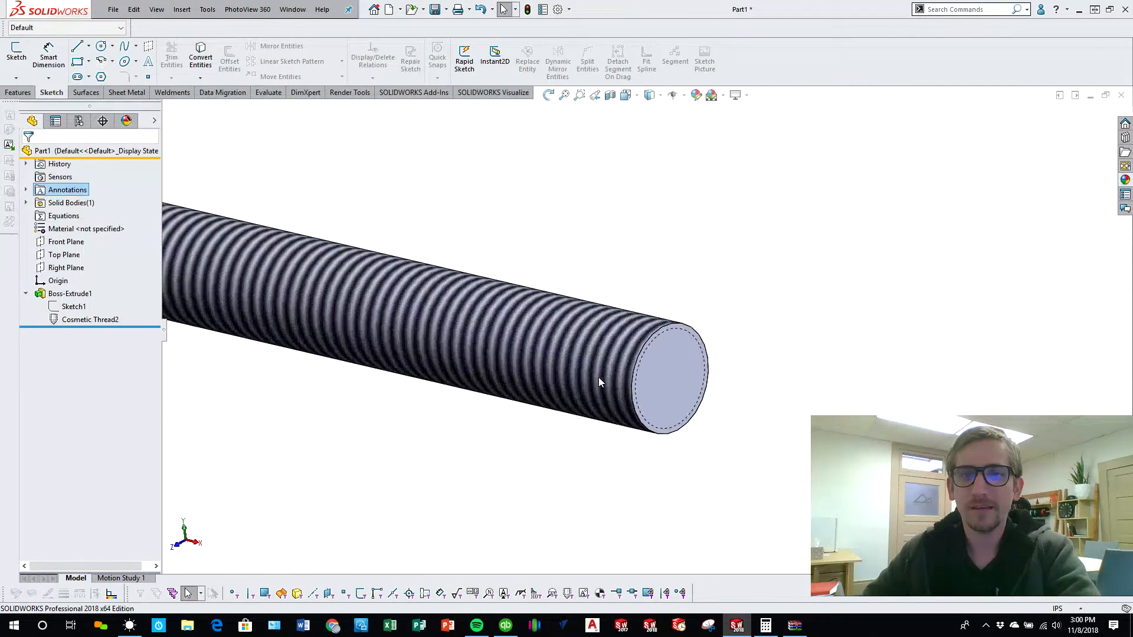
{"action": "scroll", "coordinate": [577, 364], "scroll_direction": "down", "scroll_amount": 1}
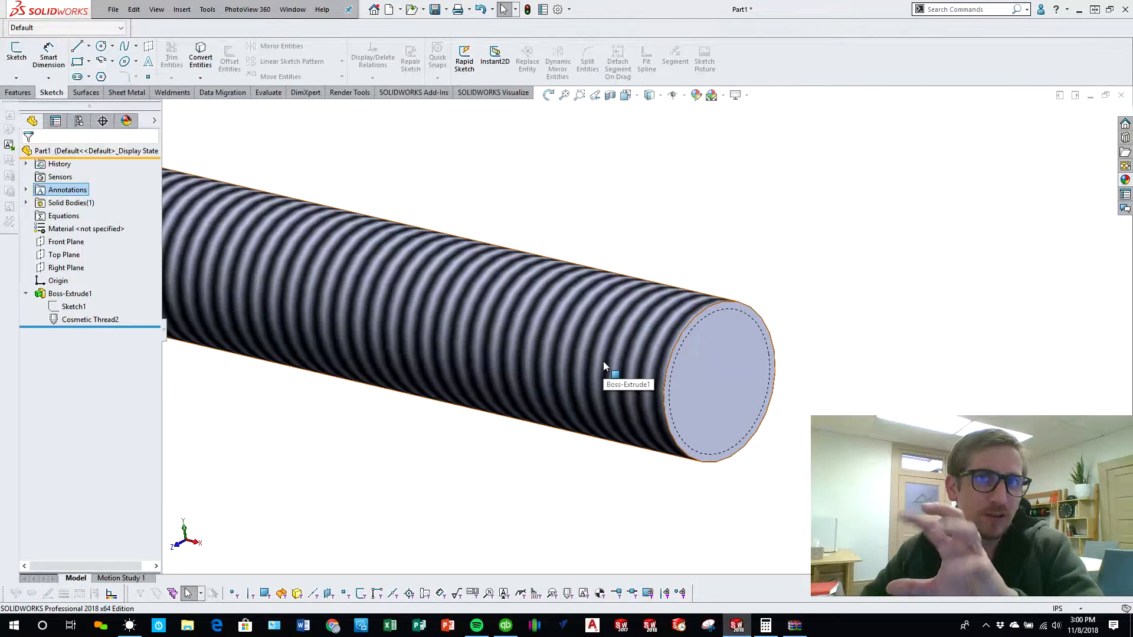
{"action": "scroll", "coordinate": [603, 361], "scroll_direction": "up", "scroll_amount": 1}
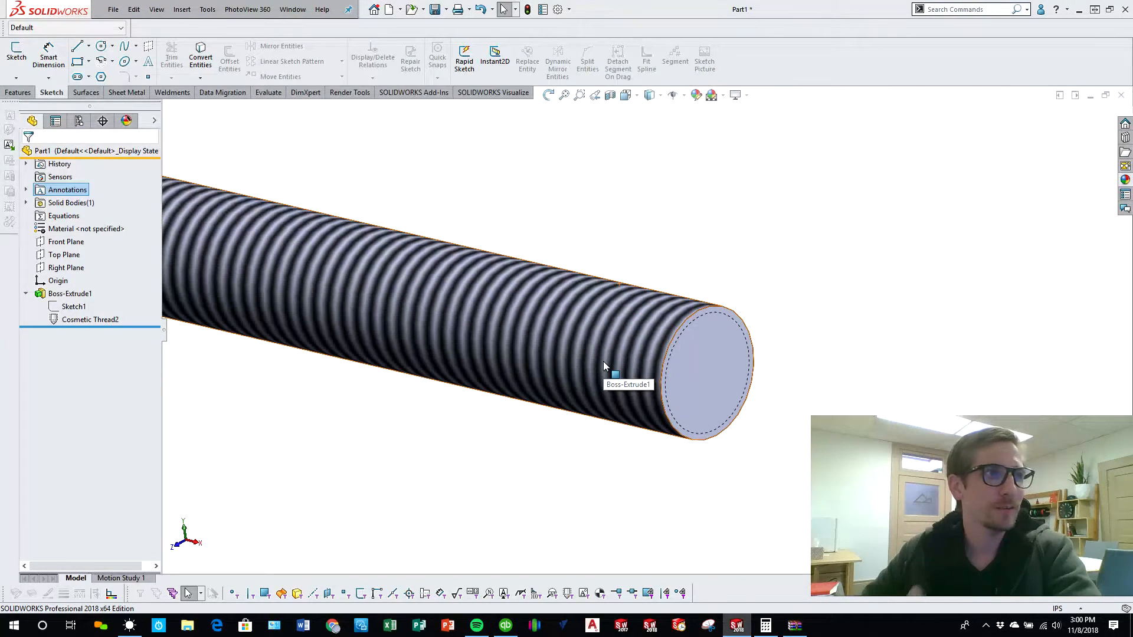
{"action": "scroll", "coordinate": [603, 361], "scroll_direction": "up", "scroll_amount": 1}
{"action": "scroll", "coordinate": [678, 347], "scroll_direction": "up", "scroll_amount": 2}
{"action": "scroll", "coordinate": [577, 331], "scroll_direction": "up", "scroll_amount": 1}
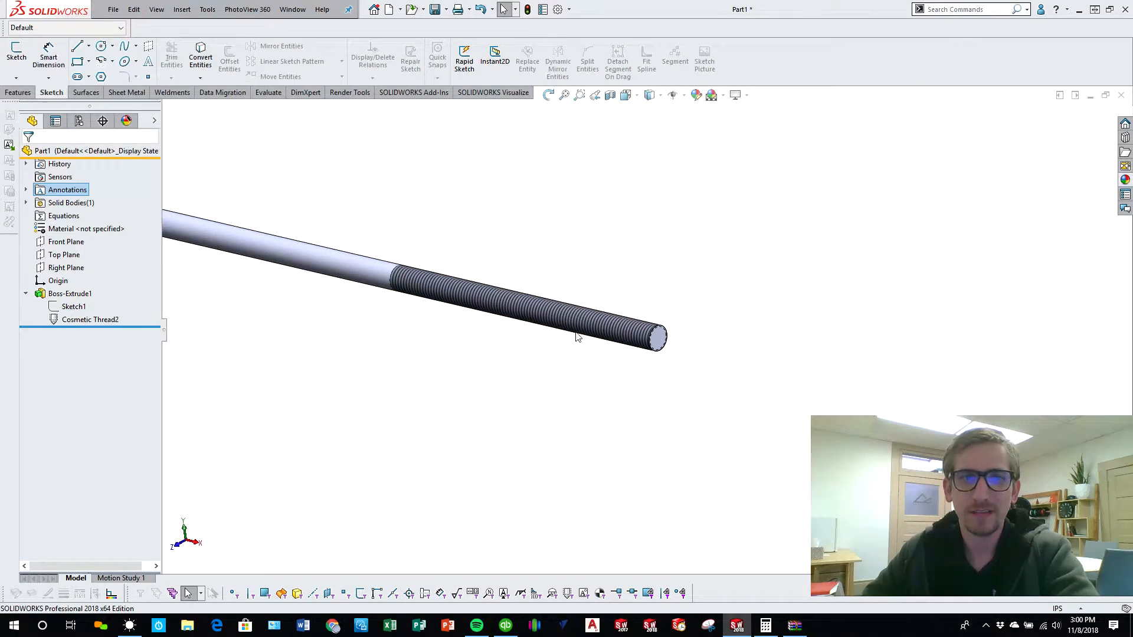
Edit the cosmetic thread and change its end condition to Through so it covers the rod's full length.
{"action": "left_click", "coordinate": [412, 288]}
{"action": "left_click", "coordinate": [134, 352]}
{"action": "left_click", "coordinate": [90, 322]}
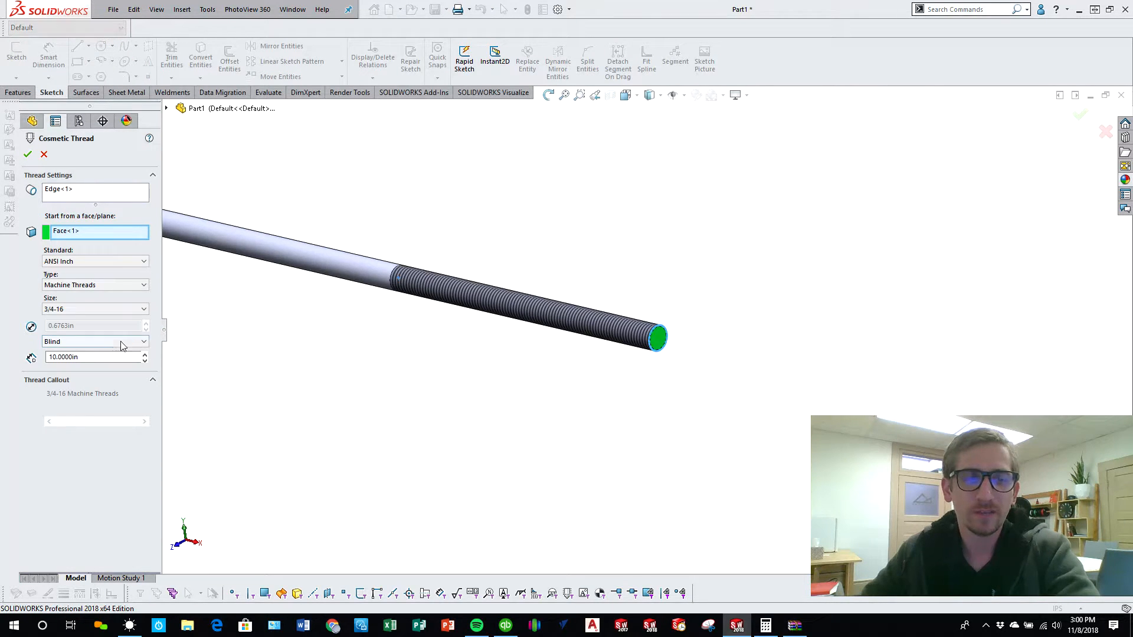
{"action": "key", "text": "z"}
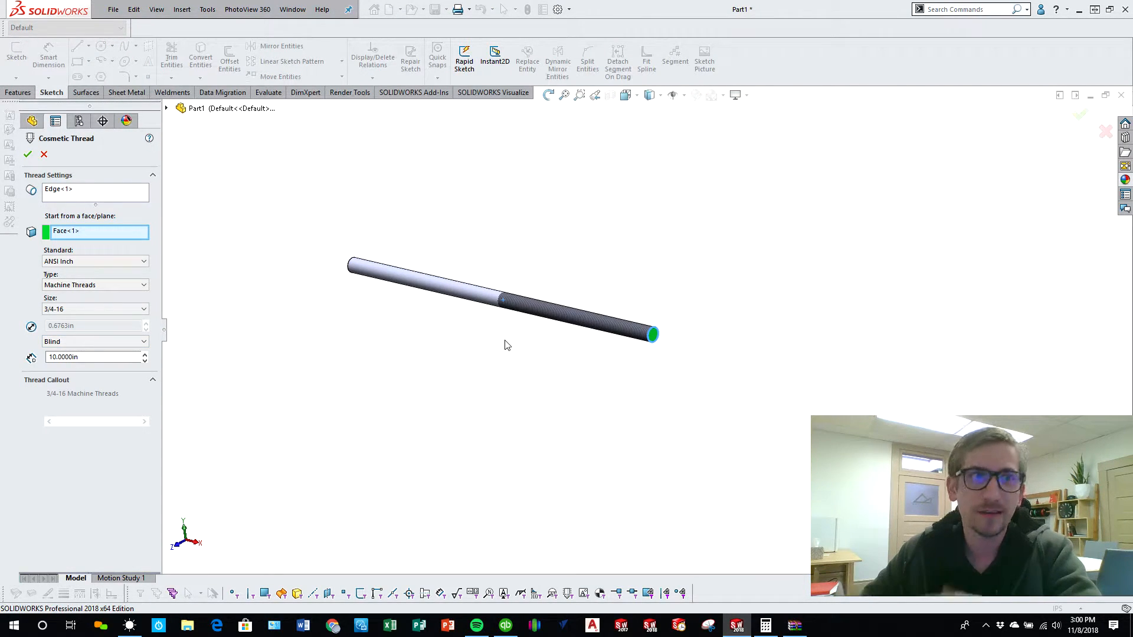
{"action": "left_click", "coordinate": [87, 344]}
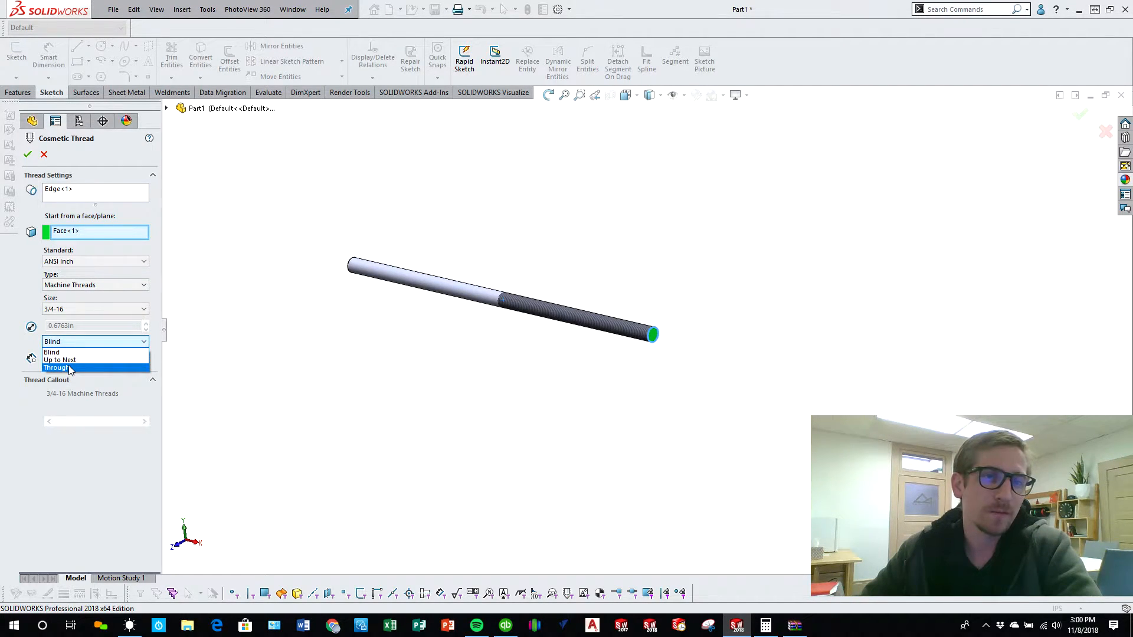
{"action": "left_click", "coordinate": [67, 368]}
{"action": "left_click", "coordinate": [27, 155]}
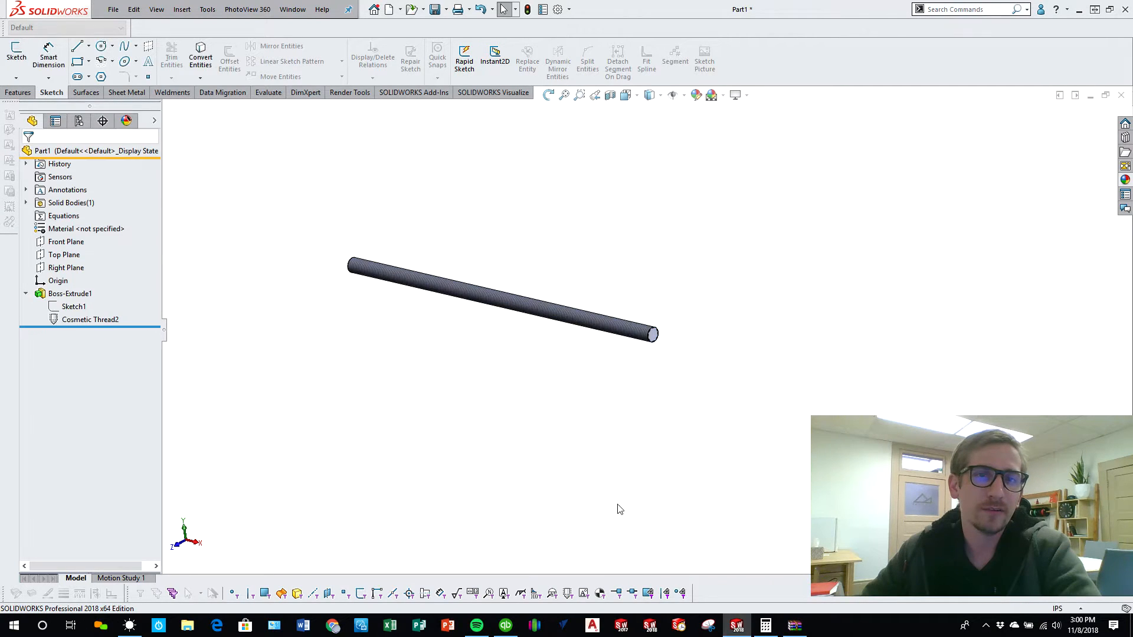
Inspect the fully threaded rod at its far end and return to the isometric view.
{"action": "key", "text": "ctrl+7"}
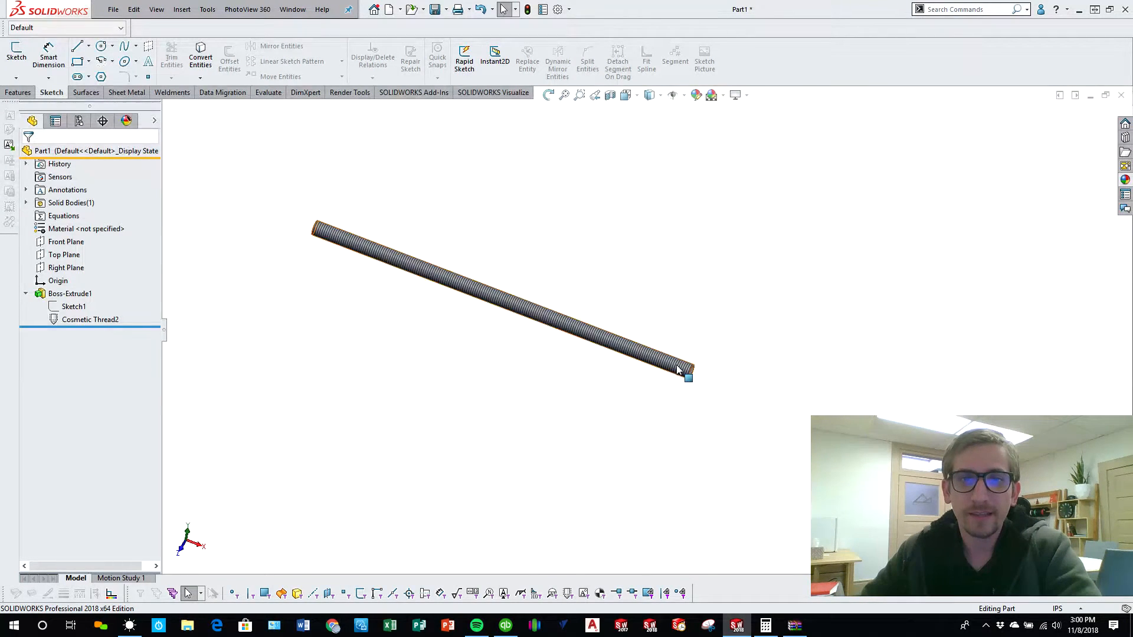
{"action": "scroll", "coordinate": [602, 359], "scroll_direction": "down", "scroll_amount": 3}
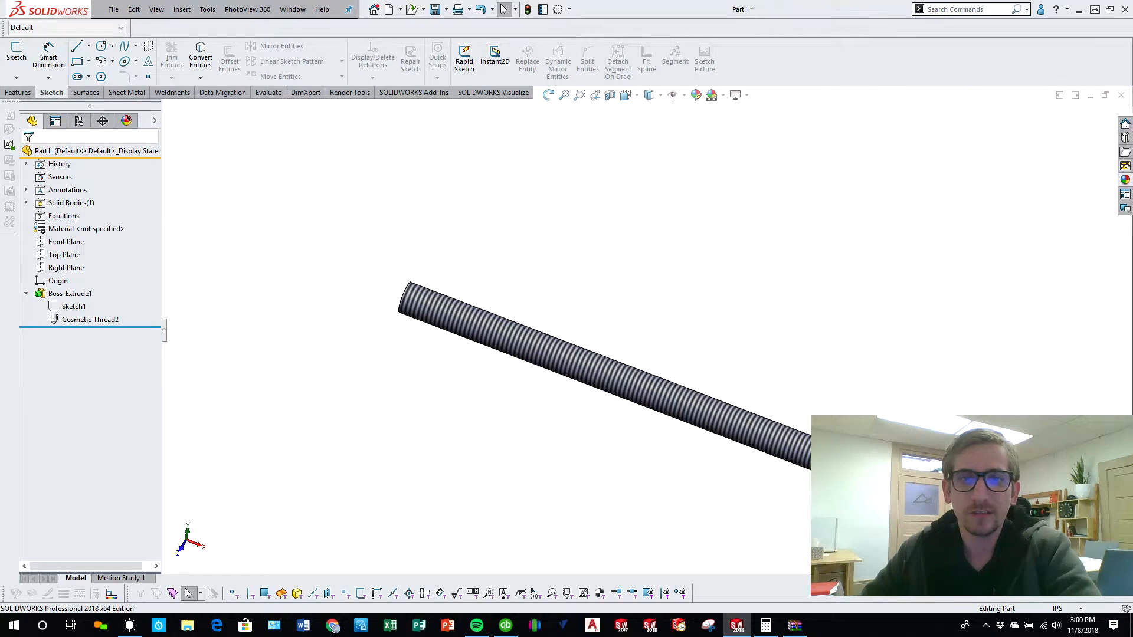
{"action": "scroll", "coordinate": [442, 372], "scroll_direction": "up", "scroll_amount": 1}
{"action": "middle_click_drag", "start_coordinate": [443, 372], "coordinate": [613, 352]}
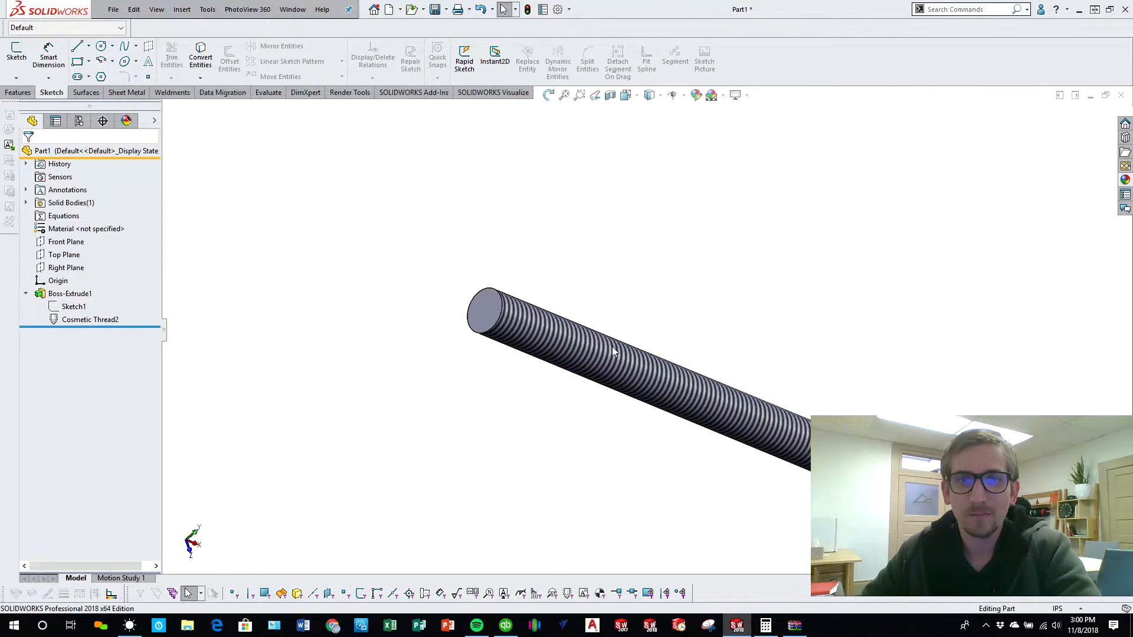
{"action": "scroll", "coordinate": [606, 354], "scroll_direction": "up", "scroll_amount": 2}
{"action": "key", "text": "ctrl+7"}
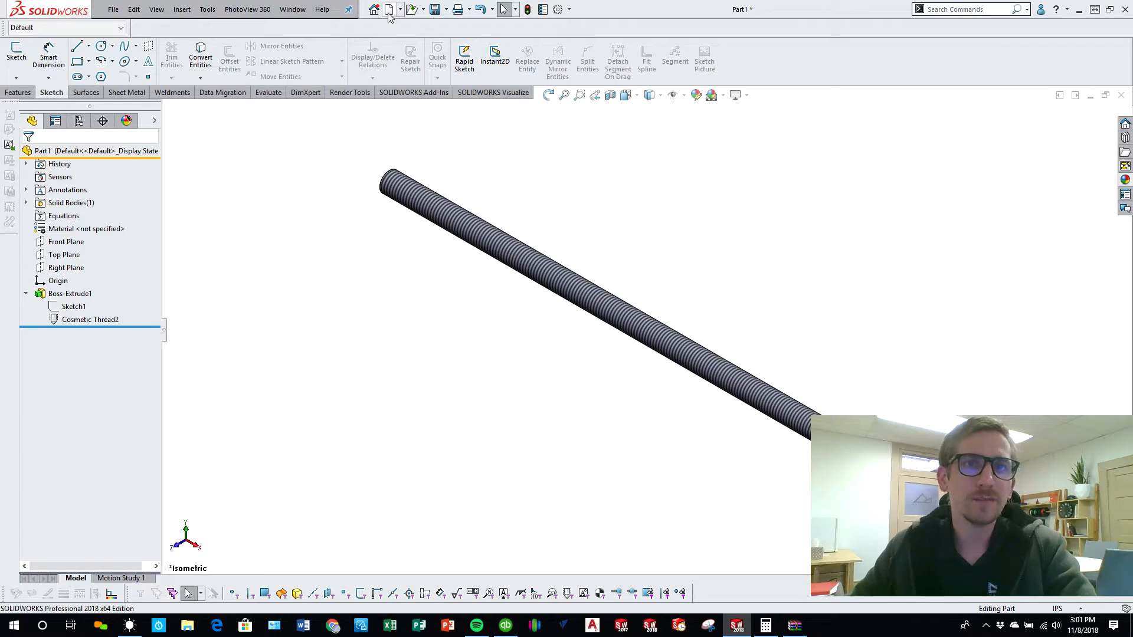
Save the part to the Desktop folder as JATT-TEST4.SLDPRT.
{"action": "left_click", "coordinate": [435, 10]}
{"action": "scroll", "coordinate": [171, 212], "scroll_direction": "up", "scroll_amount": 10}
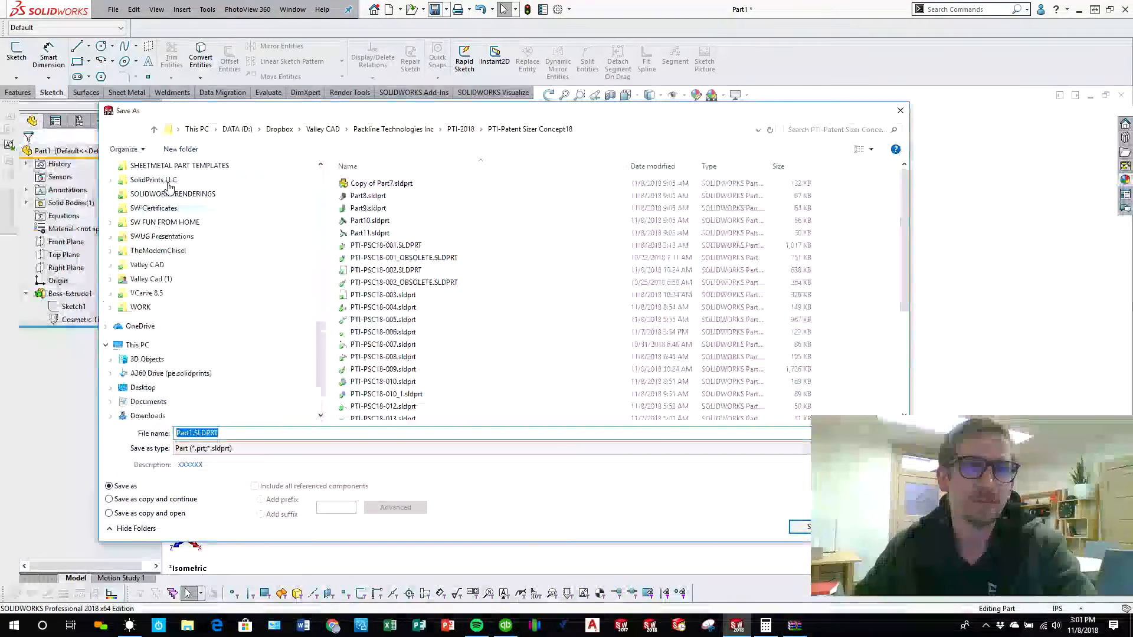
{"action": "scroll", "coordinate": [171, 213], "scroll_direction": "up", "scroll_amount": 10}
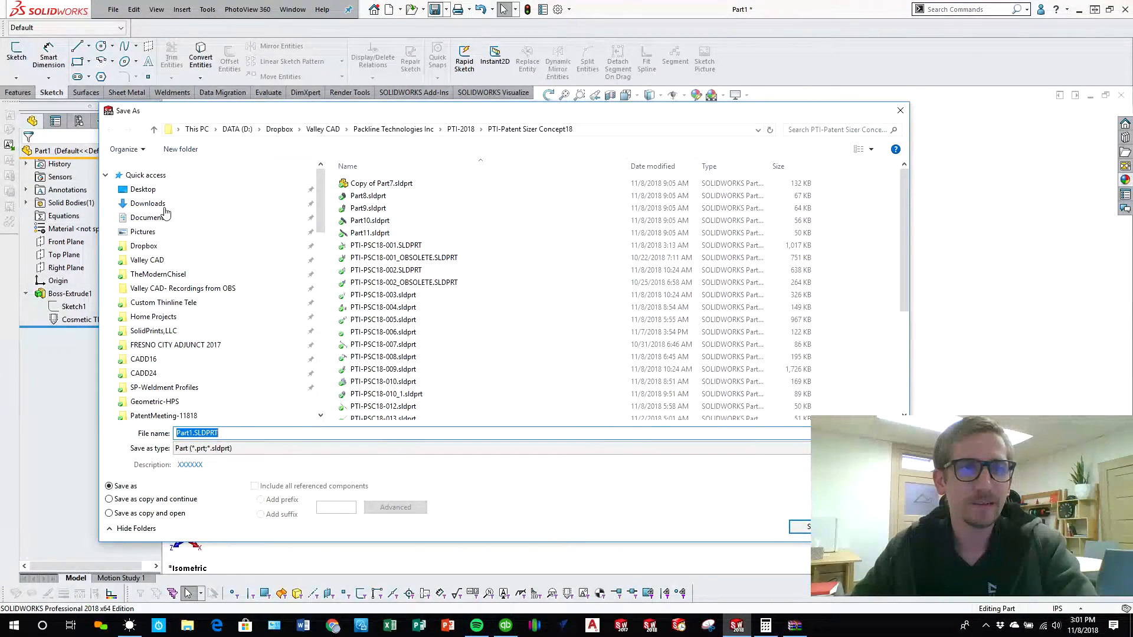
{"action": "left_click", "coordinate": [148, 191]}
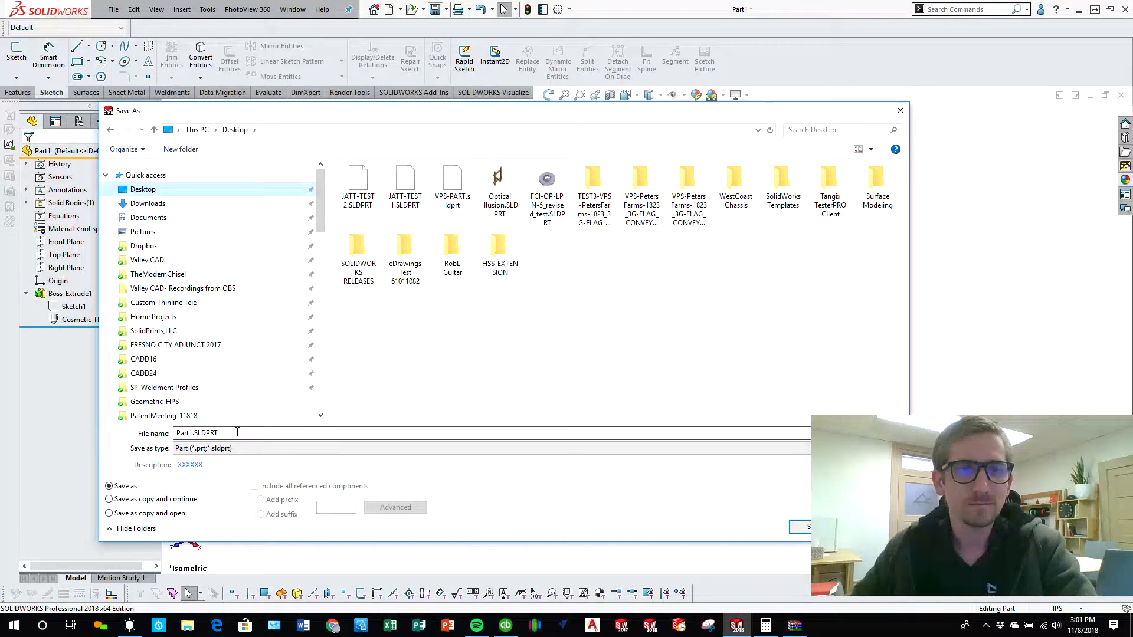
{"action": "left_click", "coordinate": [358, 213]}
{"action": "left_click", "coordinate": [211, 431]}
{"action": "left_click", "coordinate": [211, 432]}
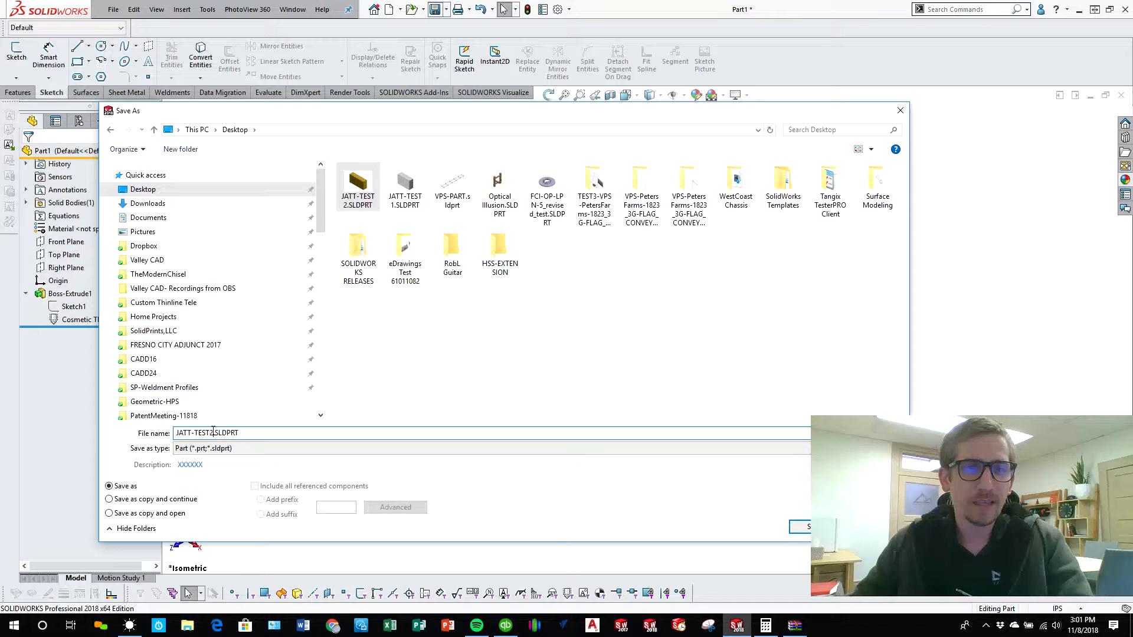
{"action": "key", "text": "BackSpace"}
{"action": "type", "text": "4"}
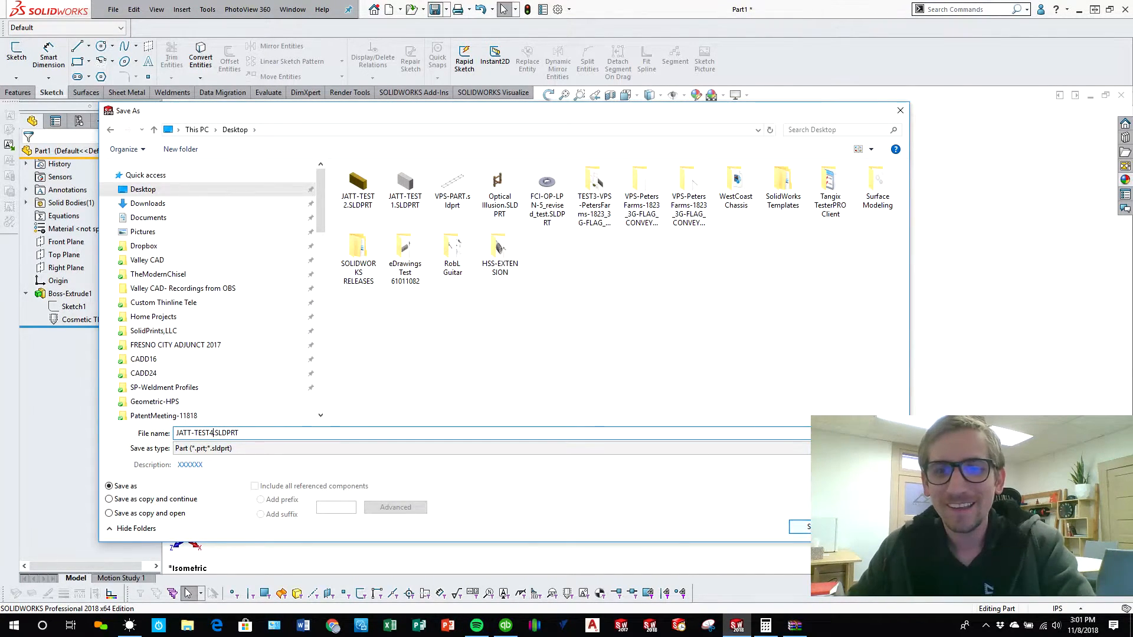
{"action": "key", "text": "Return"}
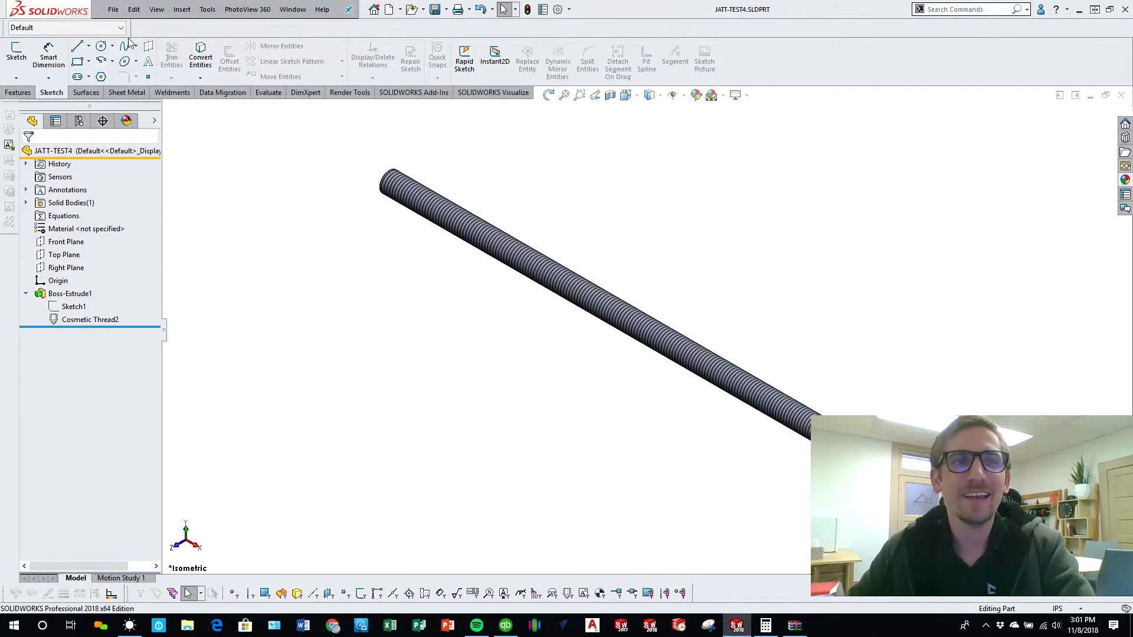
Create a new drawing from the saved part.
{"action": "left_click", "coordinate": [120, 9]}
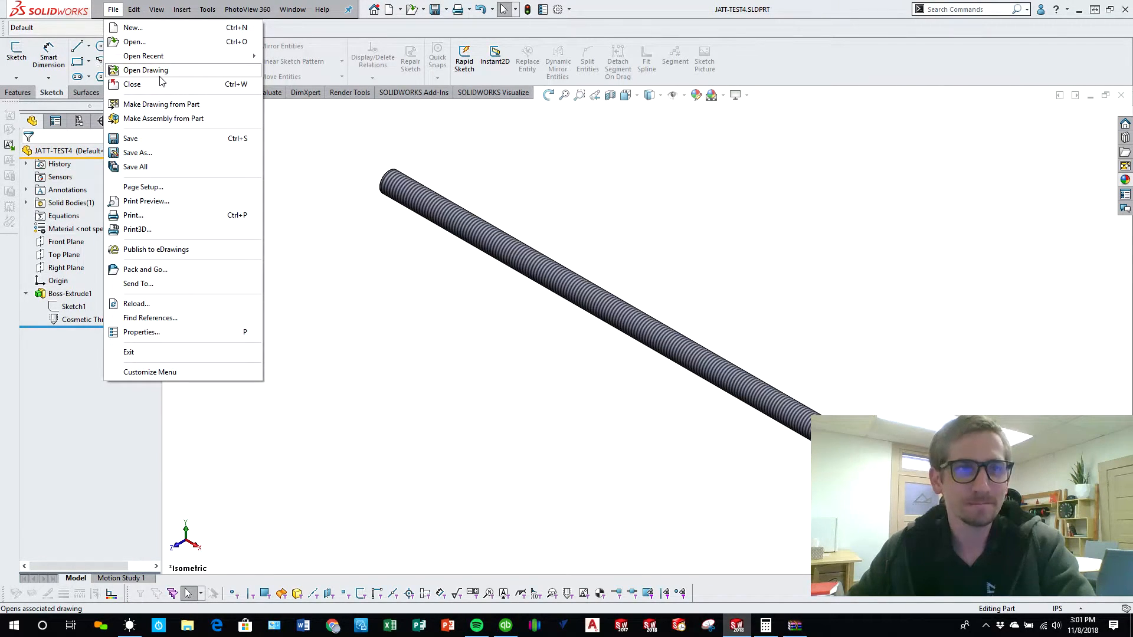
{"action": "left_click", "coordinate": [165, 103]}
{"action": "left_click", "coordinate": [335, 169]}
{"action": "left_click", "coordinate": [520, 396]}
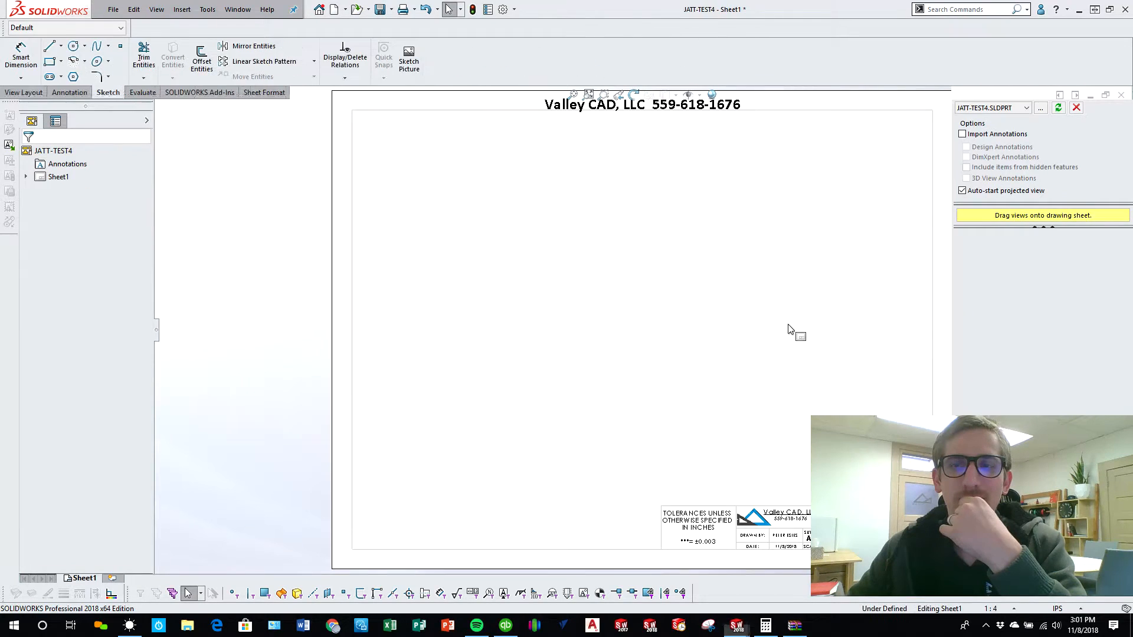
Enable annotation import and place the rod's Top view near the middle of the sheet, without any projected views.
{"action": "left_click", "coordinate": [962, 135]}
{"action": "scroll", "coordinate": [701, 288], "scroll_direction": "up", "scroll_amount": 4}
{"action": "scroll", "coordinate": [778, 313], "scroll_direction": "down", "scroll_amount": 3}
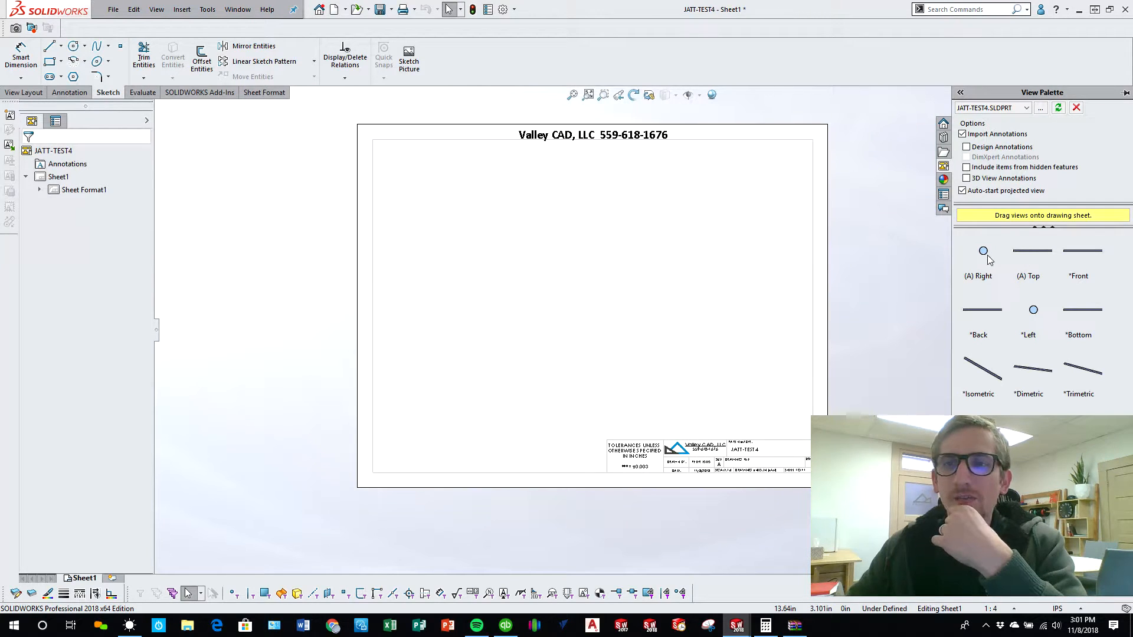
{"action": "left_click_drag", "start_coordinate": [1029, 260], "coordinate": [577, 283]}
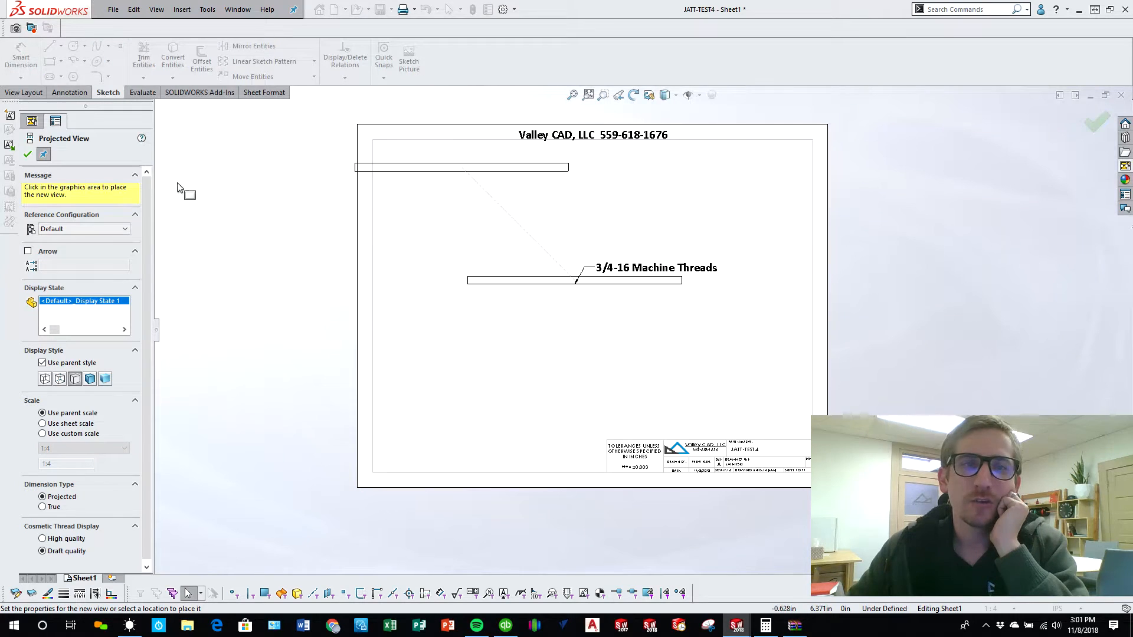
{"action": "left_click", "coordinate": [28, 155]}
Move the 3/4-16 Machine Threads callout up and to the right, clear of the rod view.
{"action": "scroll", "coordinate": [638, 295], "scroll_direction": "down", "scroll_amount": 4}
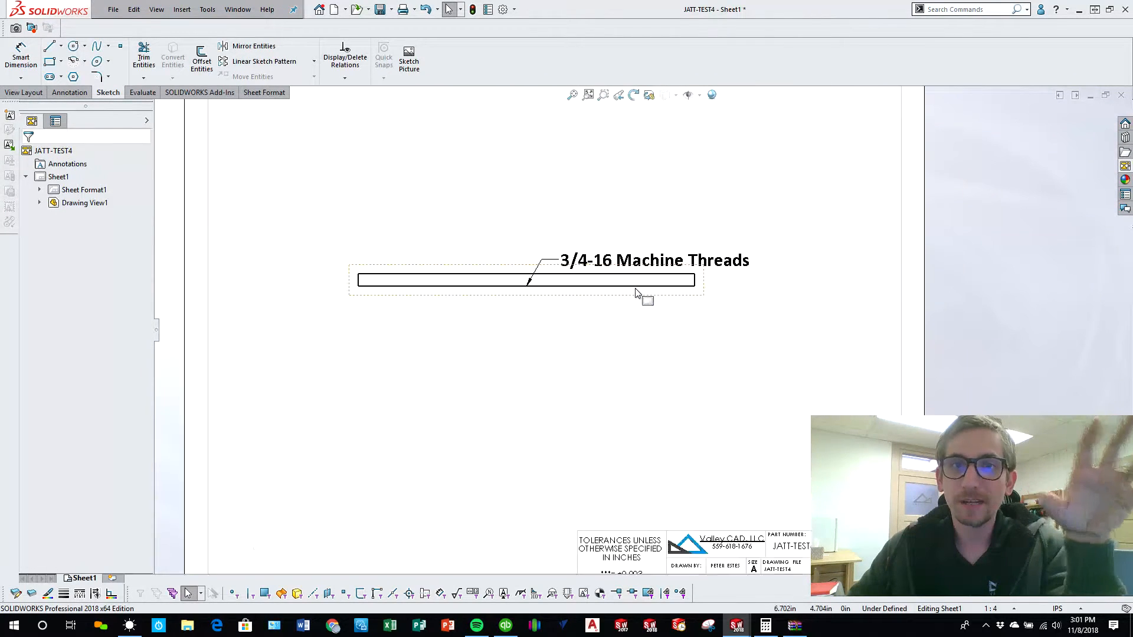
{"action": "left_click_drag", "start_coordinate": [640, 273], "coordinate": [670, 231]}
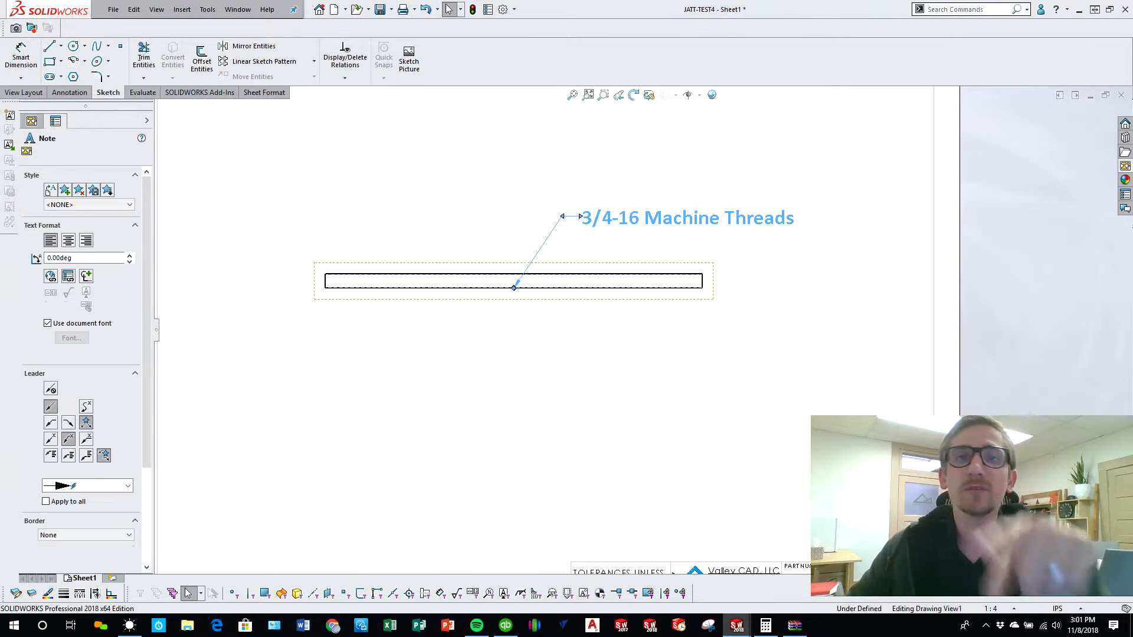
{"action": "left_click", "coordinate": [1125, 167]}
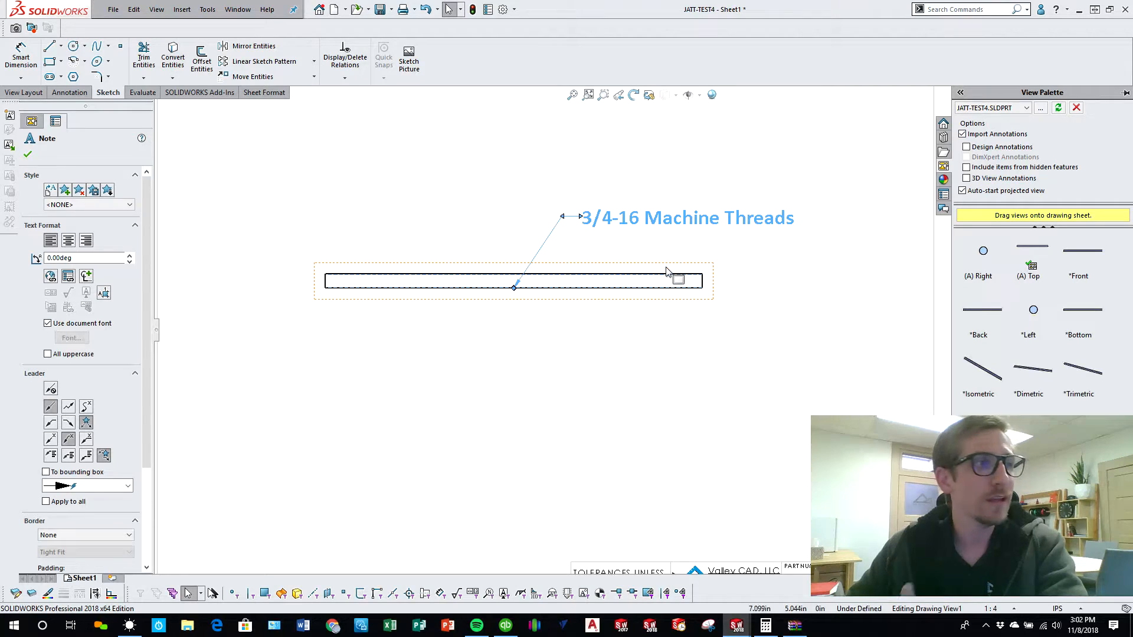
{"action": "key", "text": "f"}
{"action": "mouse_move", "coordinate": [658, 254]}
{"action": "left_mouse_down"}
{"action": "mouse_move", "coordinate": [627, 252]}
{"action": "mouse_move", "coordinate": [654, 253]}
{"action": "left_mouse_up"}
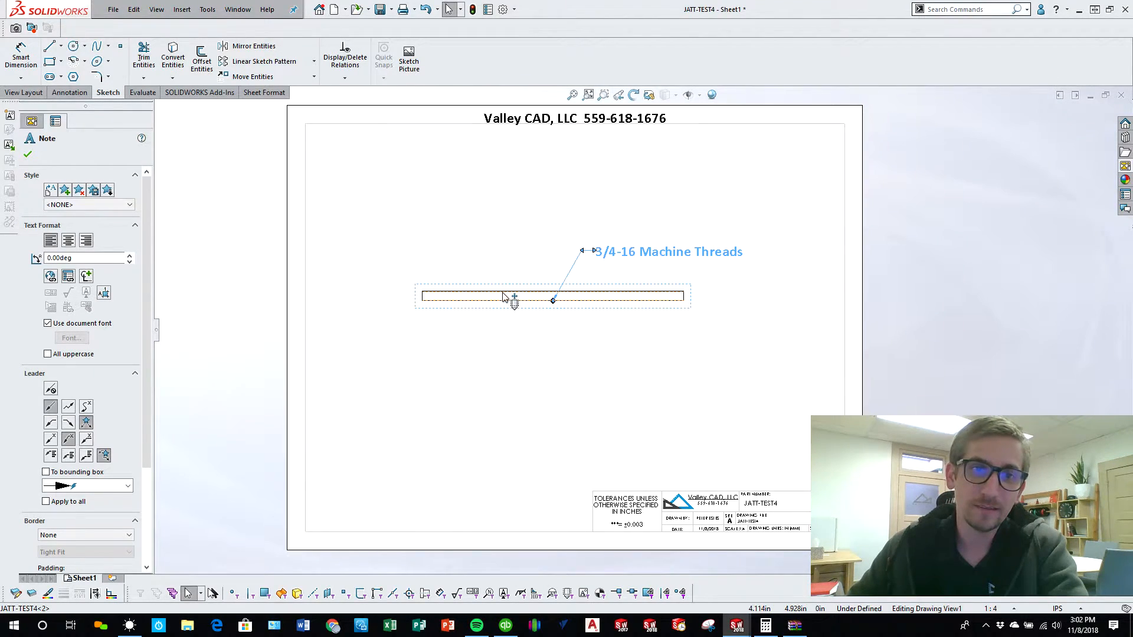
Check the dashed thread lines in the rod view and raise the thread callout slightly higher above it.
{"action": "scroll", "coordinate": [508, 298], "scroll_direction": "down", "scroll_amount": 5}
{"action": "left_click", "coordinate": [538, 321]}
{"action": "scroll", "coordinate": [538, 318], "scroll_direction": "down", "scroll_amount": 2}
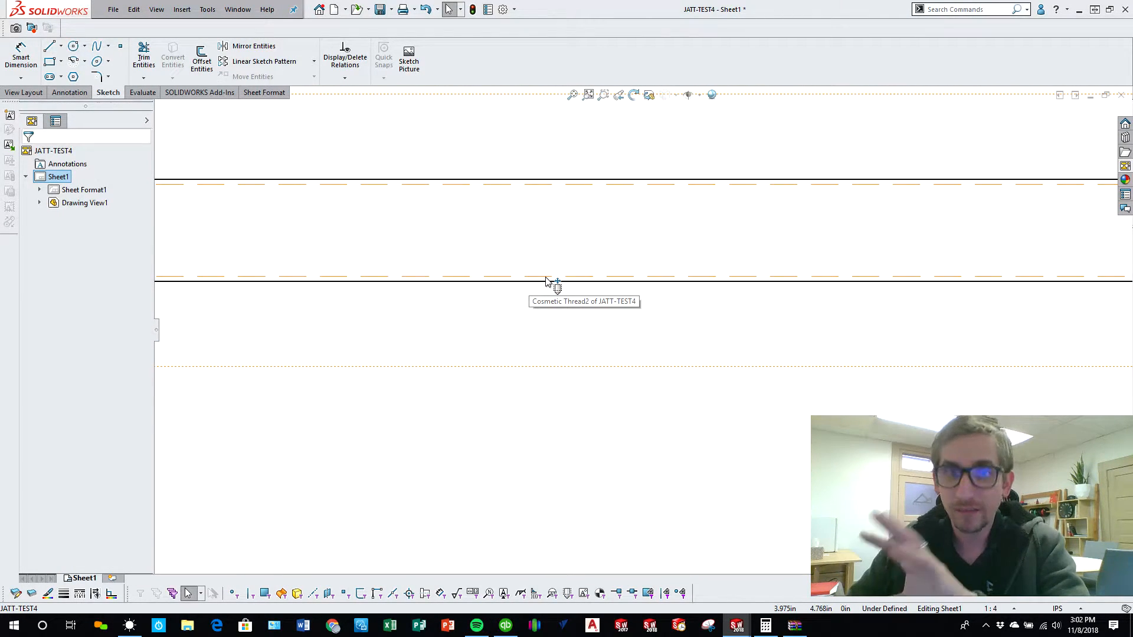
{"action": "scroll", "coordinate": [546, 281], "scroll_direction": "up", "scroll_amount": 5}
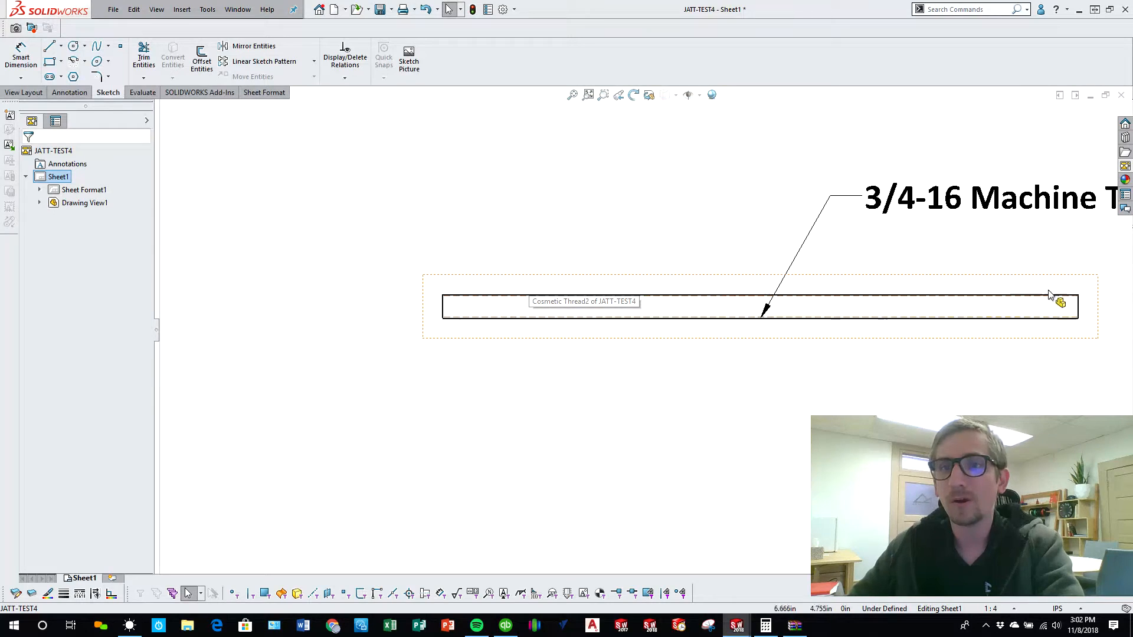
{"action": "left_click_drag", "start_coordinate": [998, 193], "coordinate": [1004, 171]}
{"action": "scroll", "coordinate": [968, 413], "scroll_direction": "up", "scroll_amount": 1}
{"action": "left_click", "coordinate": [965, 417]}
Project an end view of the rod to the right of the Top view and check its thread circle.
{"action": "scroll", "coordinate": [965, 416], "scroll_direction": "up", "scroll_amount": 2}
{"action": "scroll", "coordinate": [962, 418], "scroll_direction": "down", "scroll_amount": 3}
{"action": "left_click", "coordinate": [847, 290]}
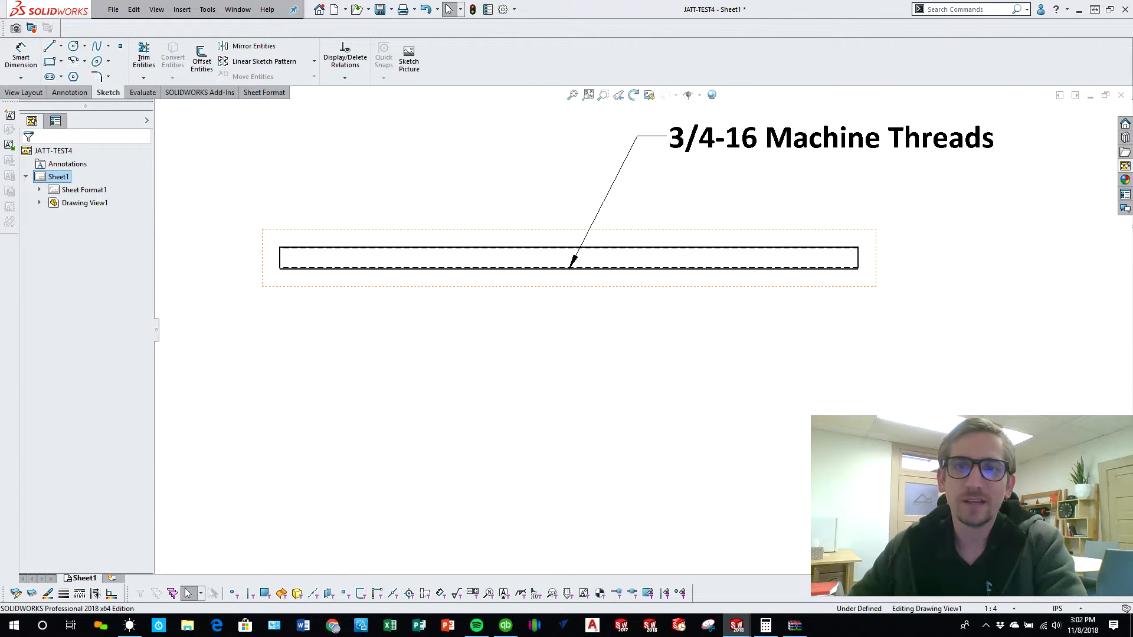
{"action": "left_click", "coordinate": [915, 246]}
{"action": "left_click", "coordinate": [1002, 258]}
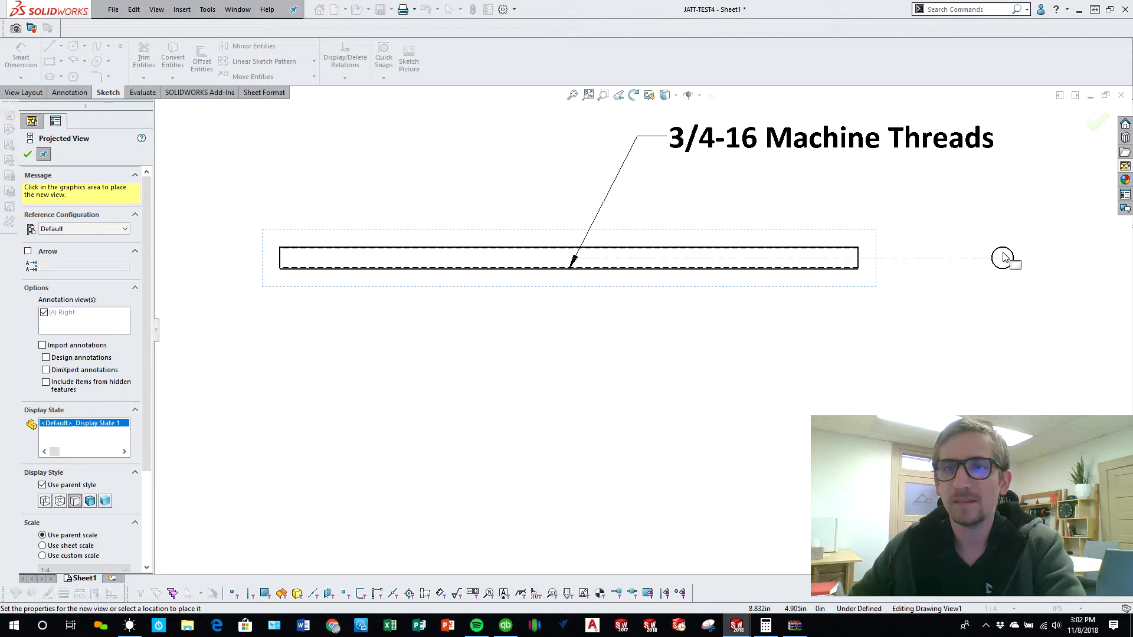
{"action": "key", "text": "Escape"}
{"action": "scroll", "coordinate": [1027, 265], "scroll_direction": "up", "scroll_amount": 1}
{"action": "scroll", "coordinate": [1027, 267], "scroll_direction": "up", "scroll_amount": 8}
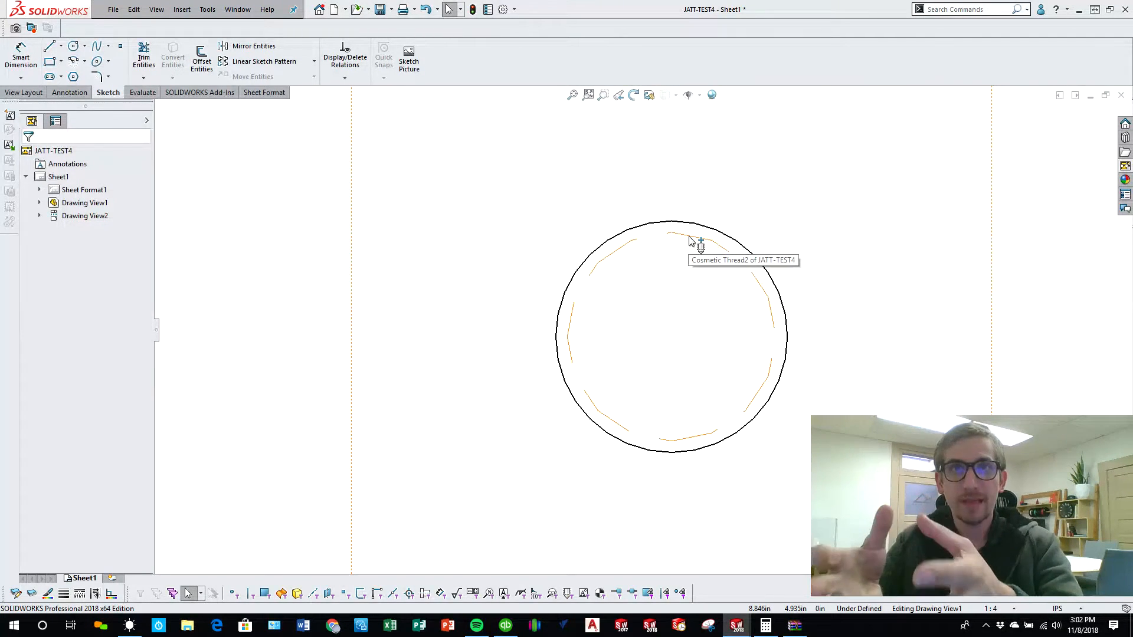
Return from the drawing to the rod part and look closely at its shaded cosmetic thread.
{"action": "key", "text": "z"}
{"action": "key", "text": "z"}
{"action": "key", "text": "z"}
{"action": "key", "text": "z"}
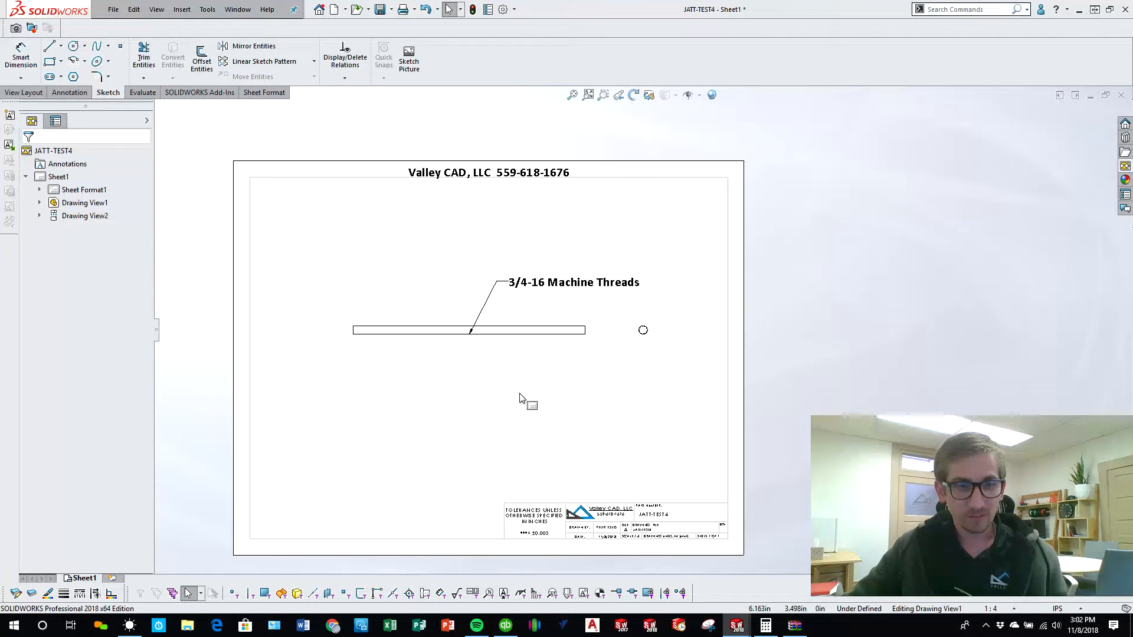
{"action": "key", "text": "alt+Tab"}
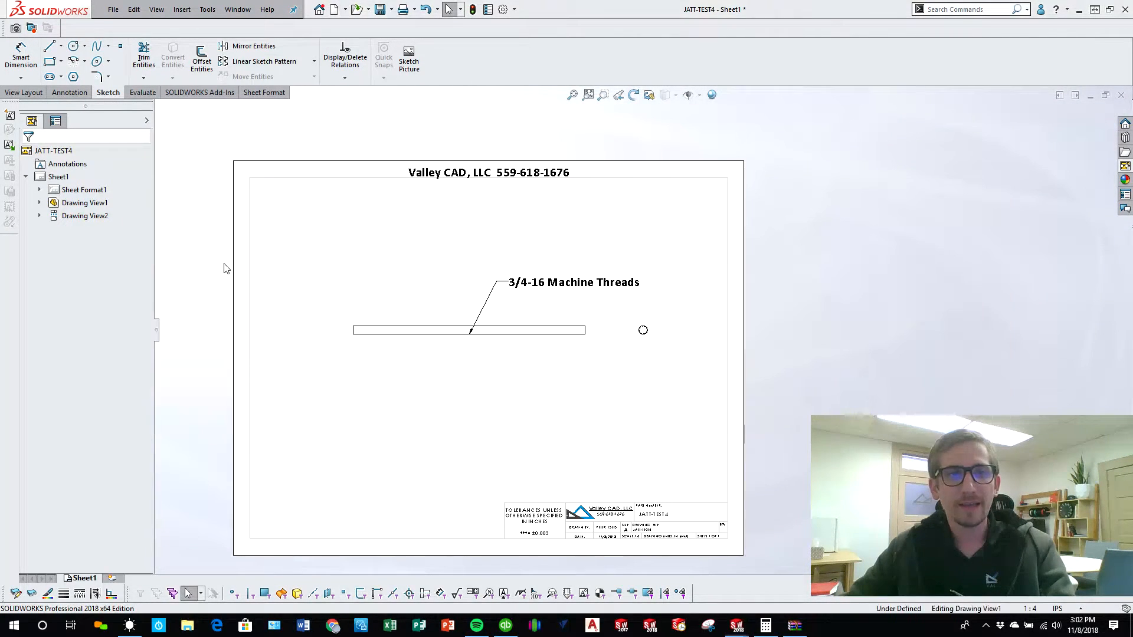
{"action": "key", "text": "ctrl+Tab"}
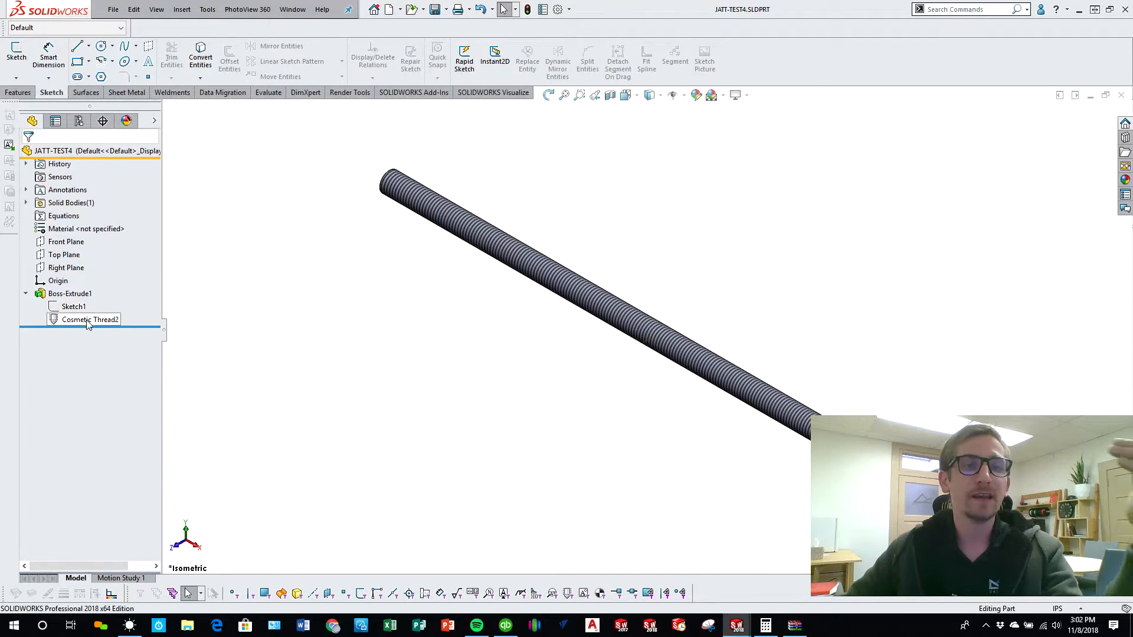
{"action": "scroll", "coordinate": [716, 354], "scroll_direction": "down", "scroll_amount": 5}
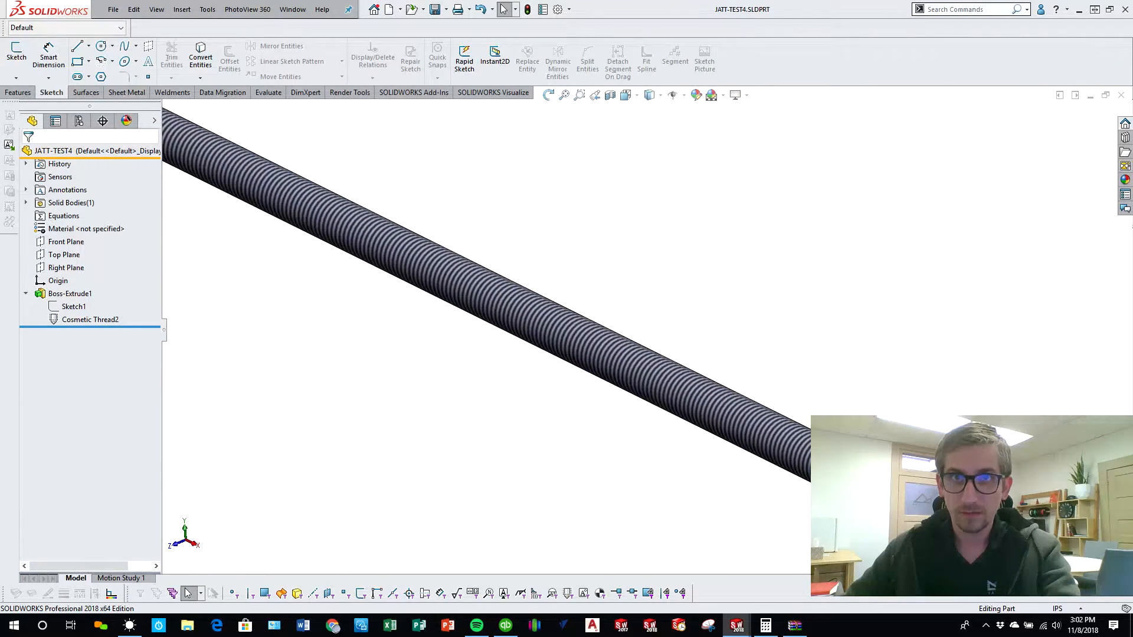
{"action": "scroll", "coordinate": [590, 307], "scroll_direction": "down", "scroll_amount": 3}
Start an extruded cut on the rod's end face and sketch a circle about 0.314 in in diameter centred on the origin.
{"action": "left_click", "coordinate": [70, 293]}
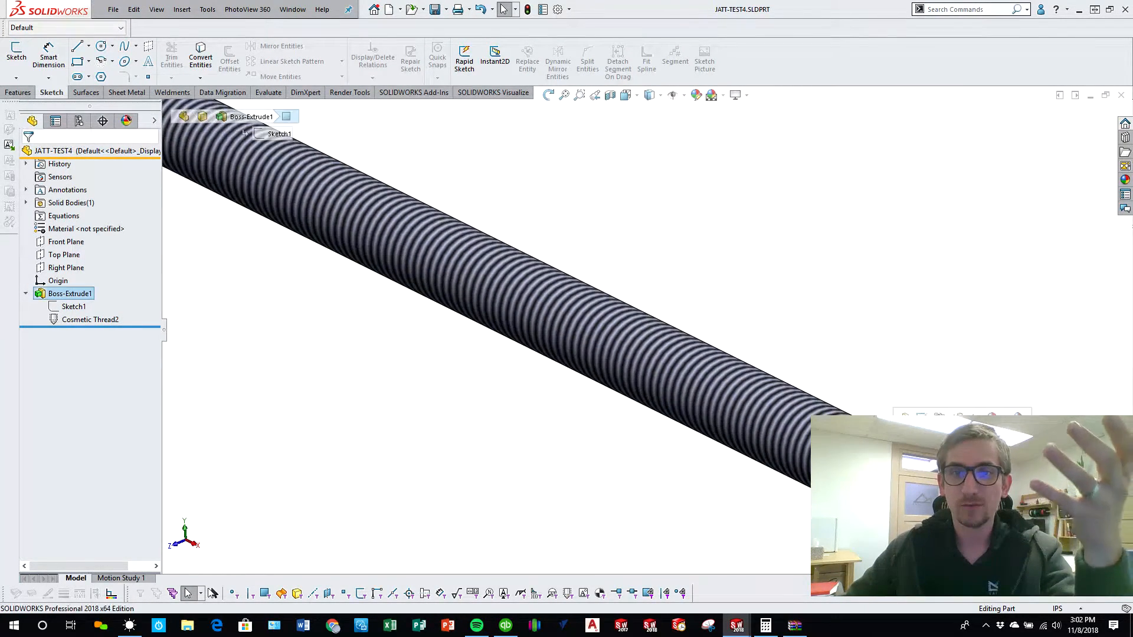
{"action": "left_click", "coordinate": [18, 92]}
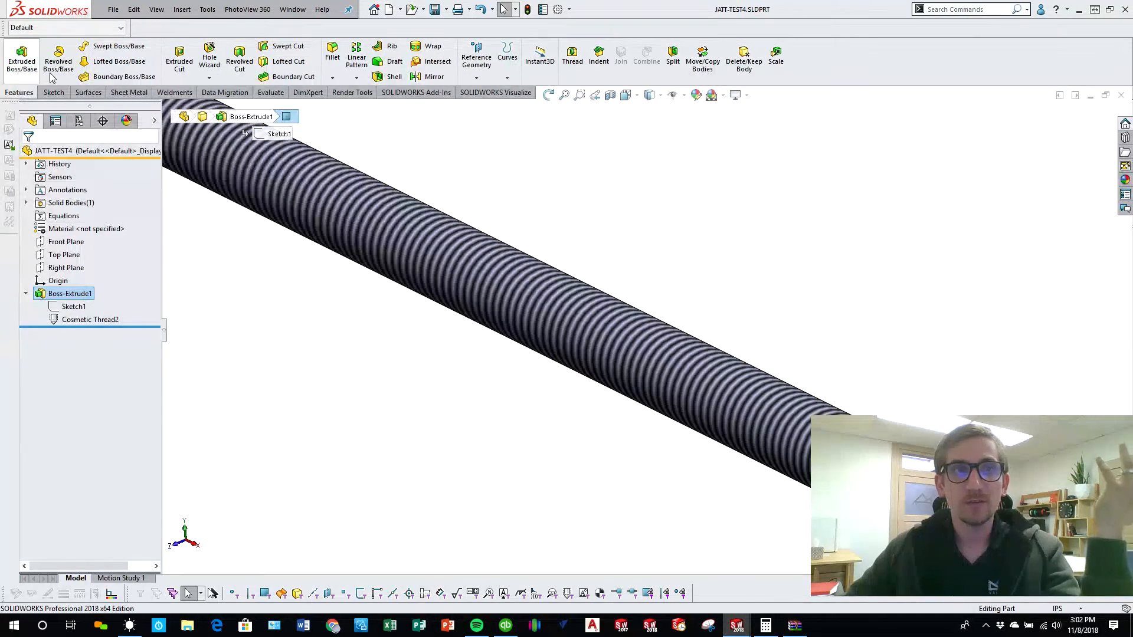
{"action": "left_click", "coordinate": [166, 69]}
{"action": "left_click", "coordinate": [483, 225]}
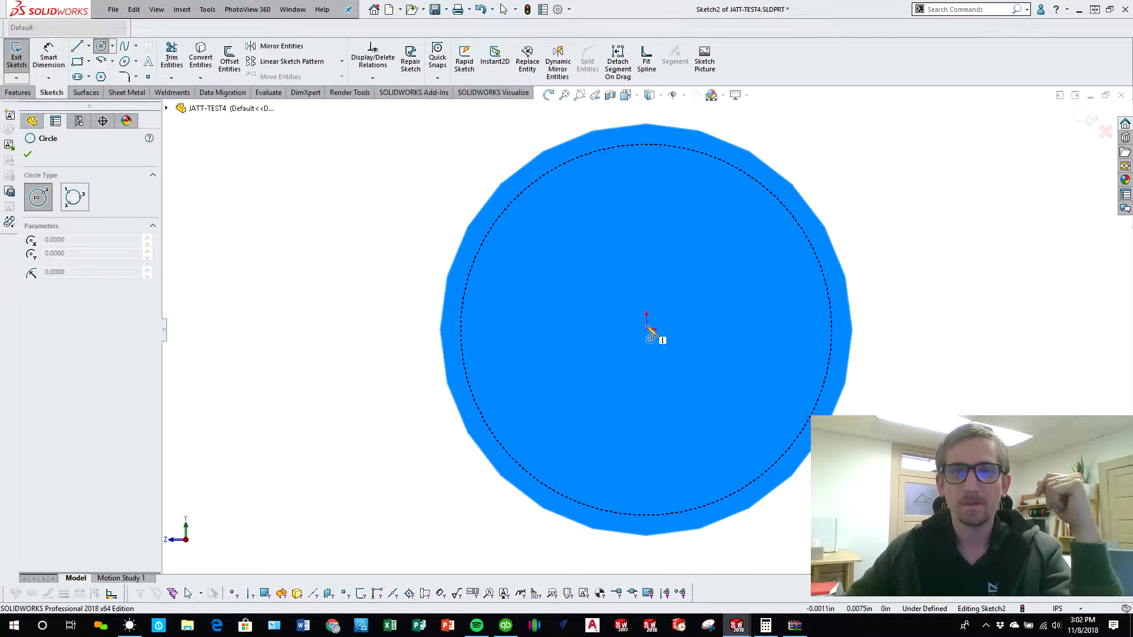
{"action": "left_click", "coordinate": [646, 329]}
{"action": "left_click", "coordinate": [565, 300]}
Dimension the sketched circle's diameter and set it to 0.375 in.
{"action": "left_click", "coordinate": [49, 54]}
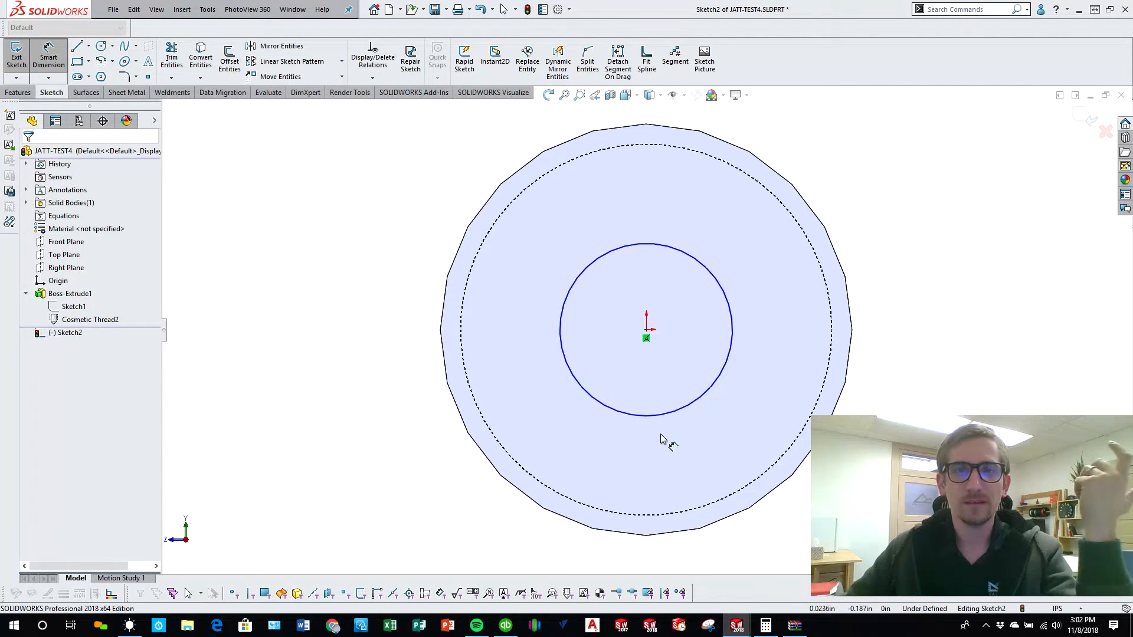
{"action": "left_click", "coordinate": [670, 414]}
{"action": "left_click", "coordinate": [838, 472]}
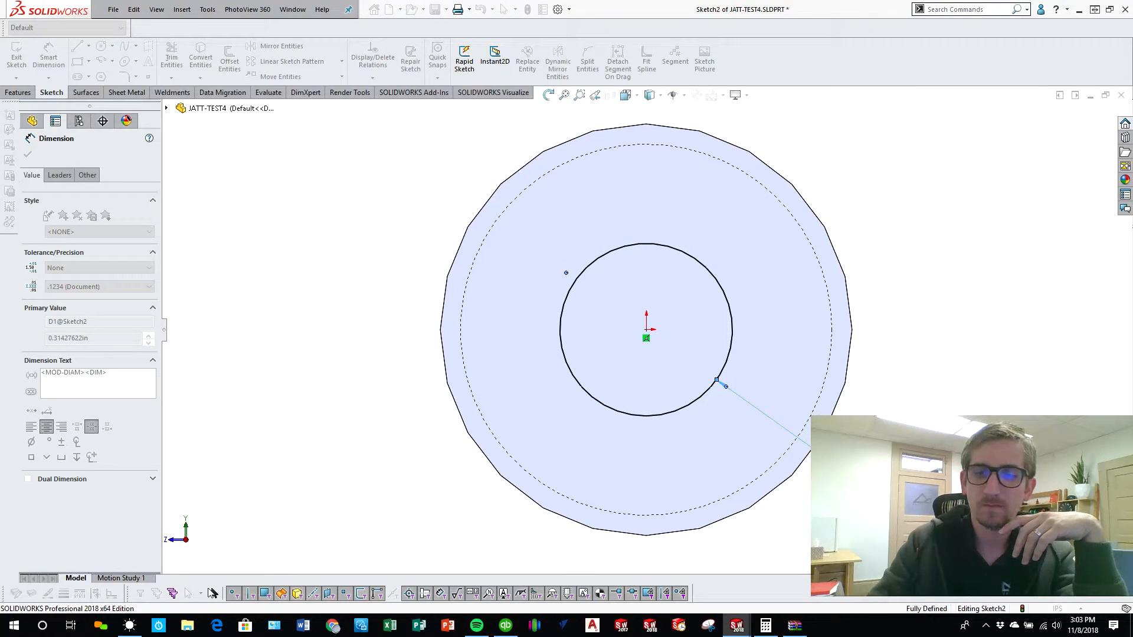
{"action": "key", "text": "Return"}
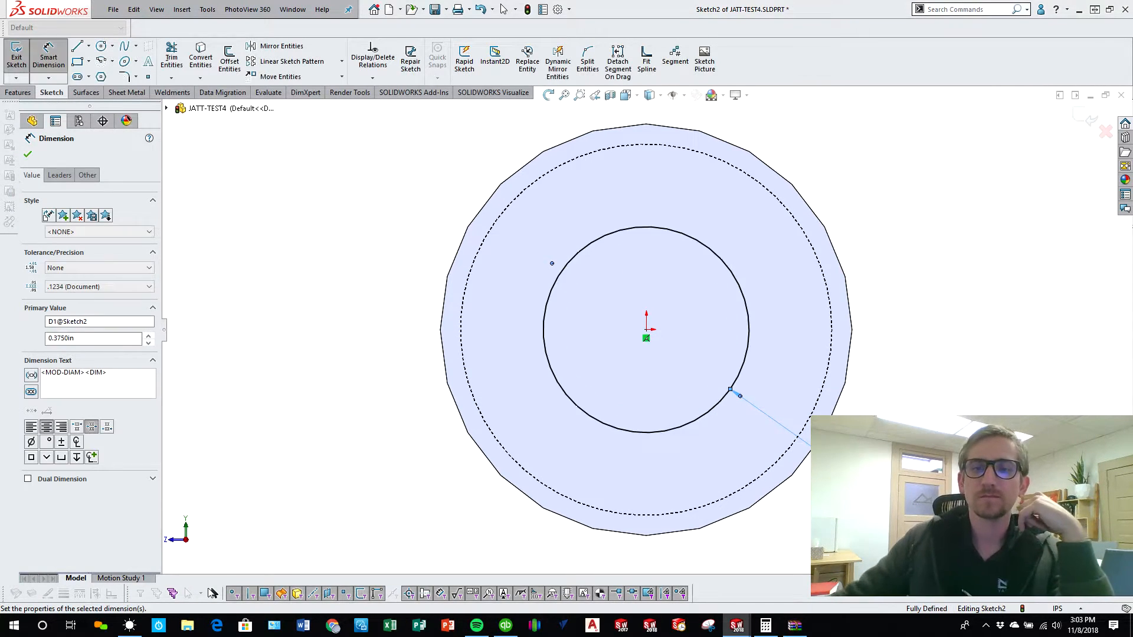
Finish the sketch and cut the circle into the rod as a blind hole 10 in deep.
{"action": "left_click", "coordinate": [1086, 124]}
{"action": "key", "text": "ctrl+e"}
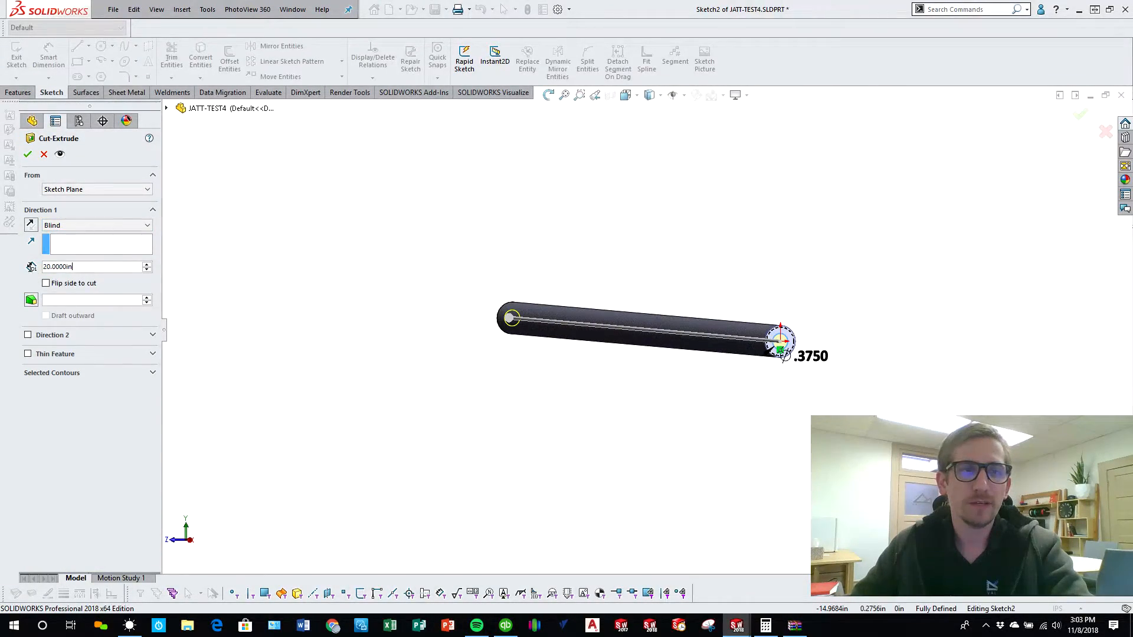
{"action": "type", "text": "10"}
{"action": "key", "text": "Return"}
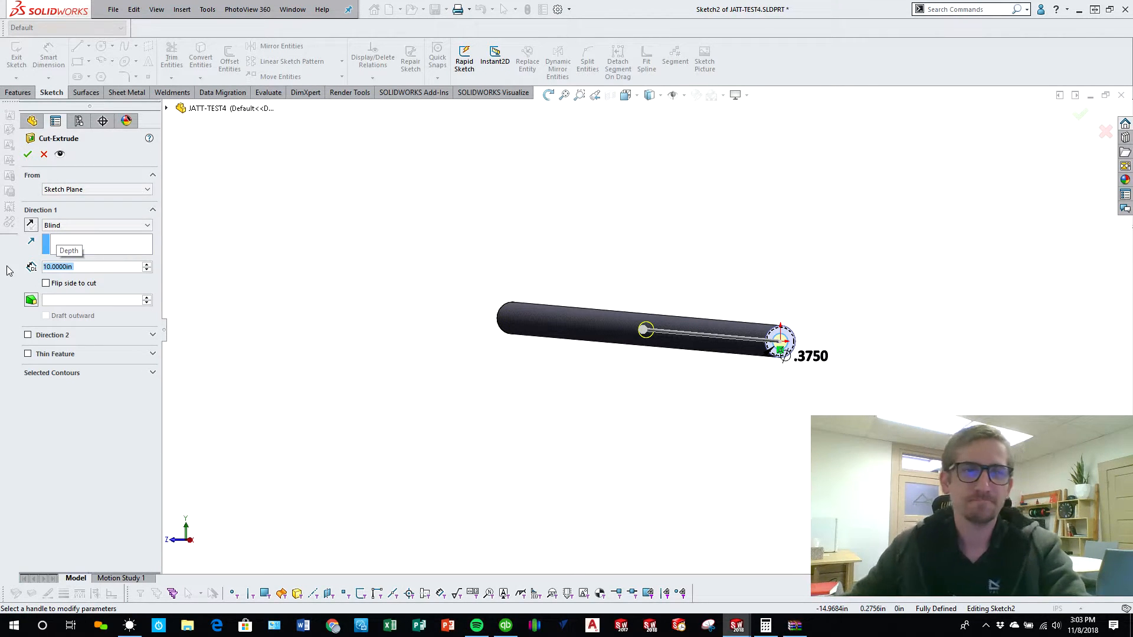
{"action": "left_click", "coordinate": [27, 154]}
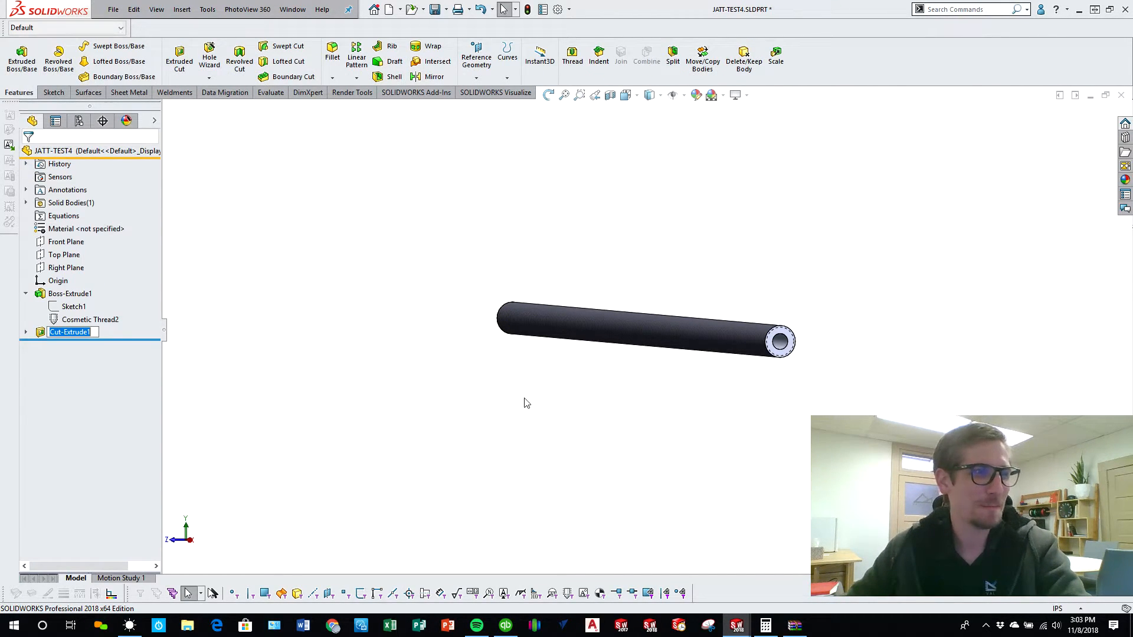
{"action": "scroll", "coordinate": [725, 333], "scroll_direction": "down", "scroll_amount": 6}
{"action": "left_click", "coordinate": [84, 376]}
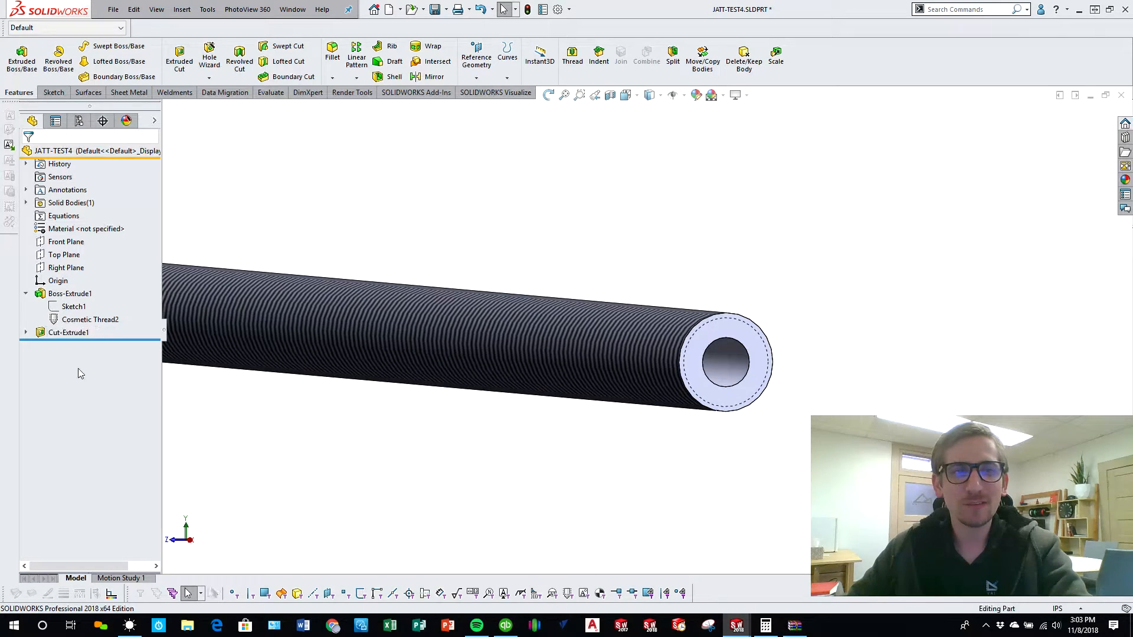
Add a 7/16-20 ANSI Inch Machine Threads cosmetic thread, set to Through, on the circular edge of the new hole.
{"action": "left_click", "coordinate": [27, 333]}
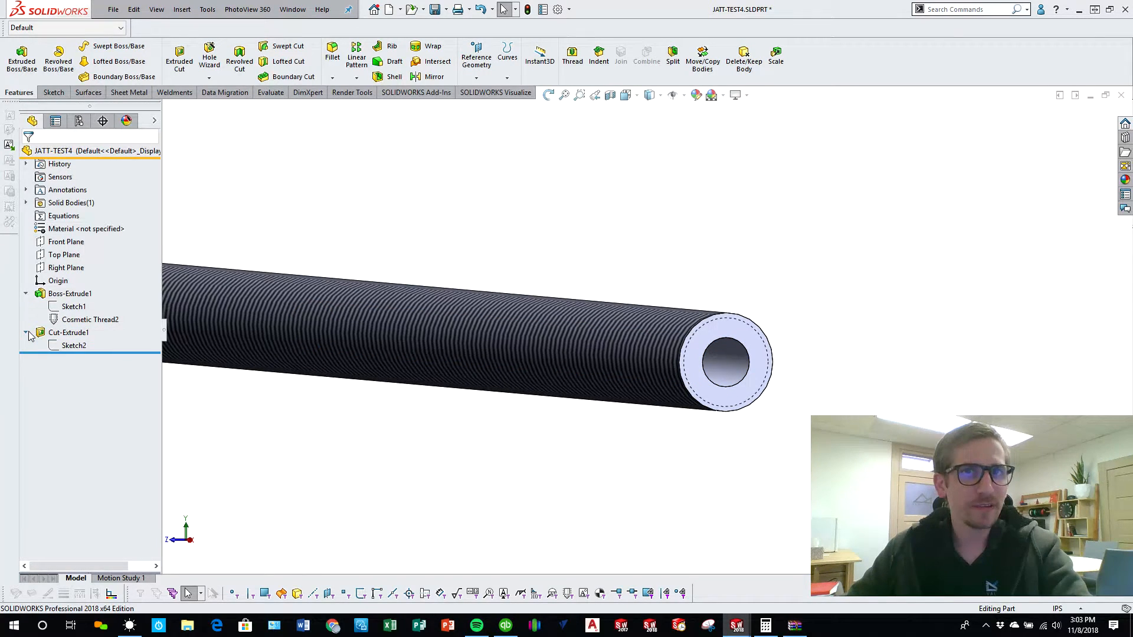
{"action": "left_click", "coordinate": [182, 10]}
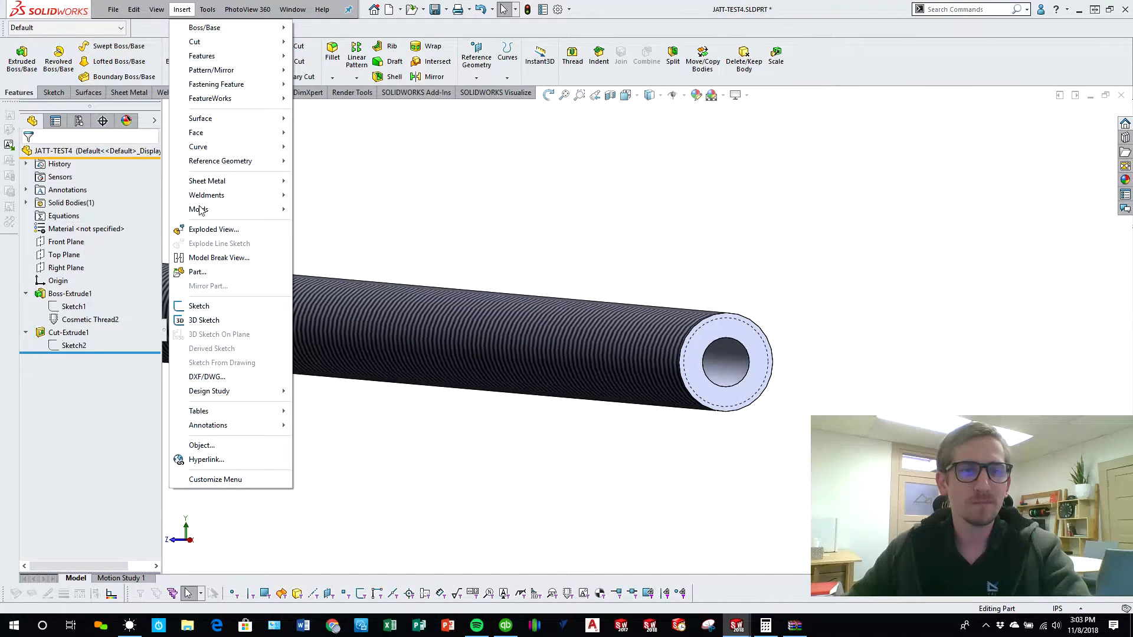
{"action": "mouse_move", "coordinate": [229, 426]}
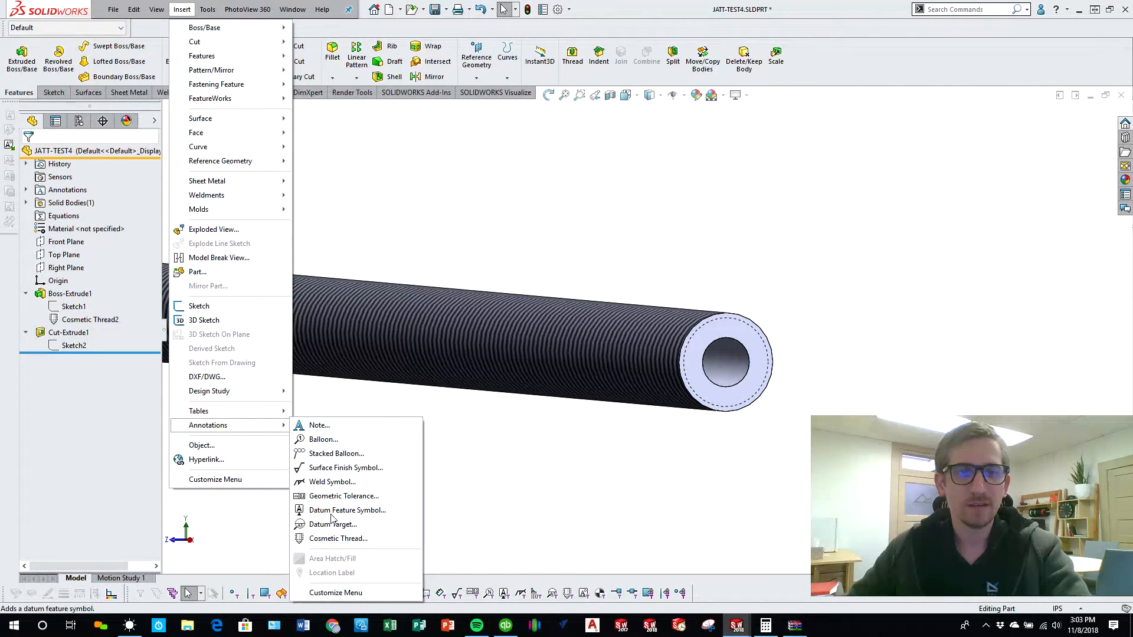
{"action": "left_click", "coordinate": [351, 538]}
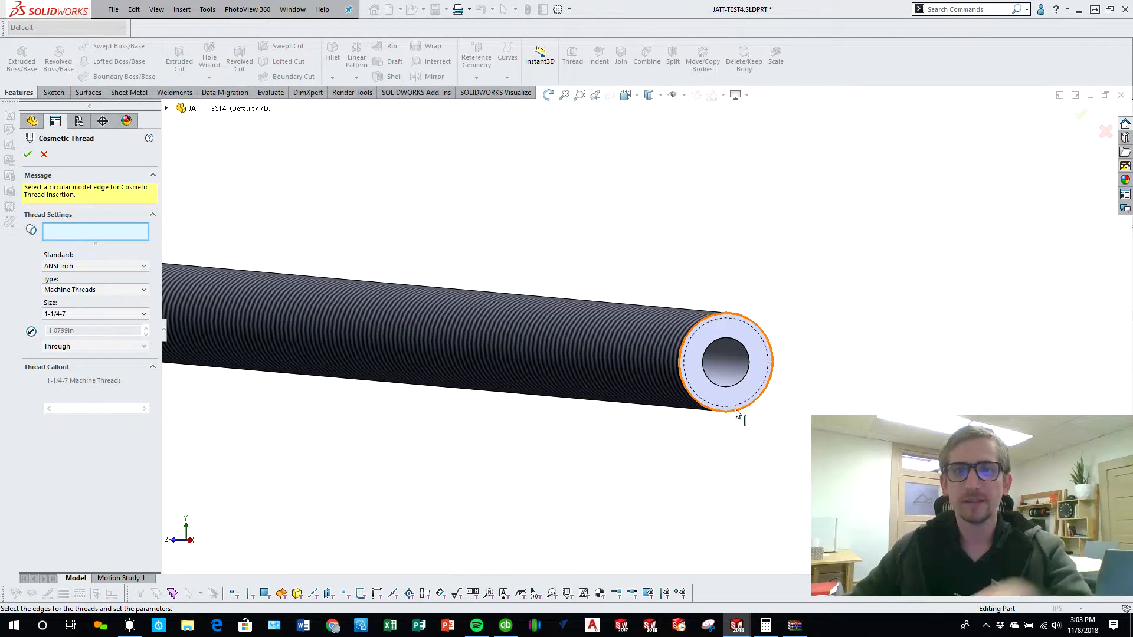
{"action": "left_click", "coordinate": [737, 388]}
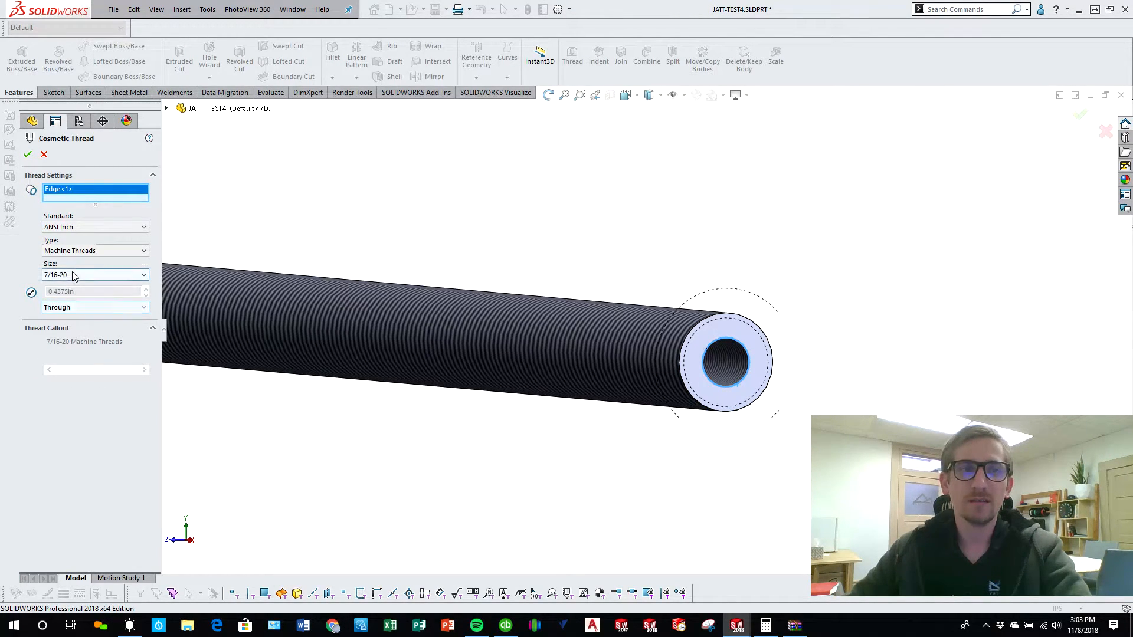
{"action": "left_click", "coordinate": [90, 276]}
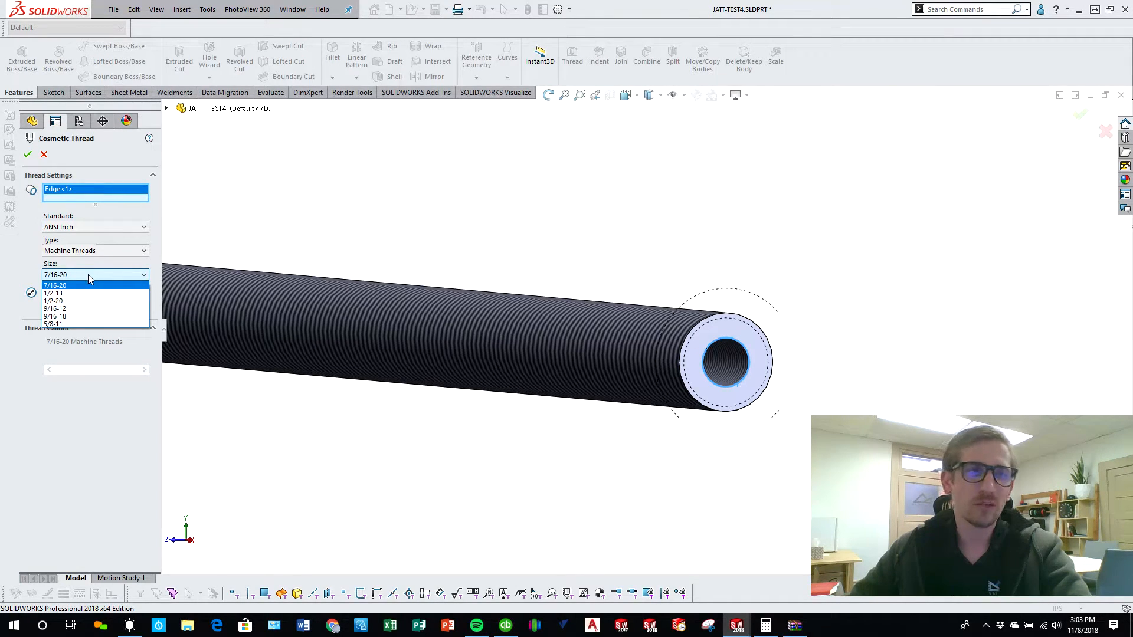
{"action": "left_click", "coordinate": [255, 439]}
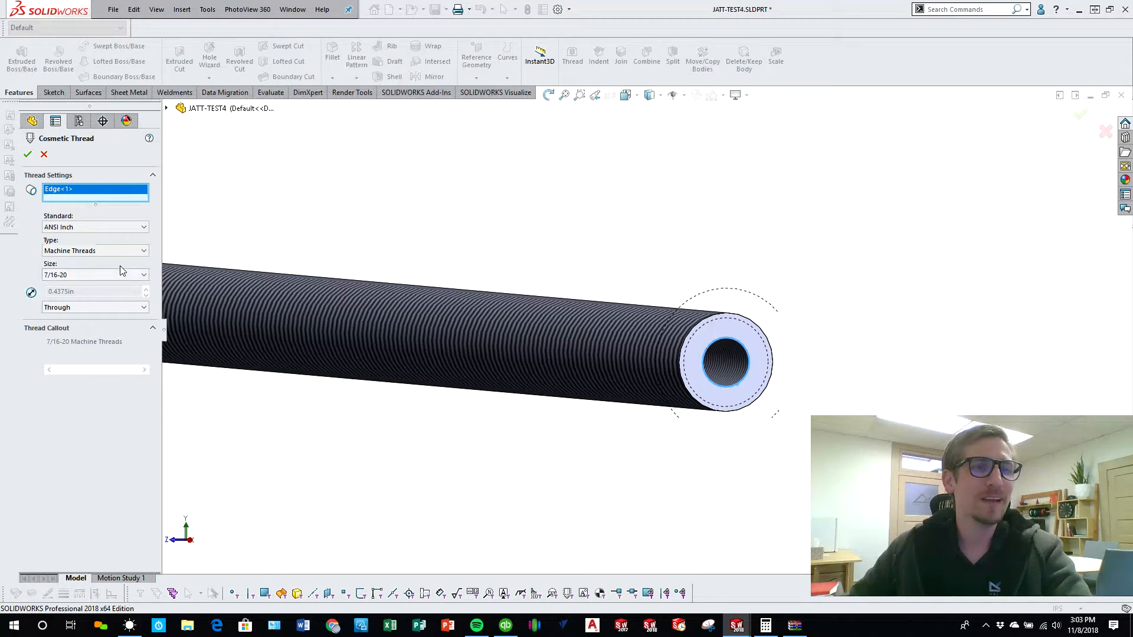
{"action": "middle_click_drag", "start_coordinate": [467, 348], "coordinate": [497, 407]}
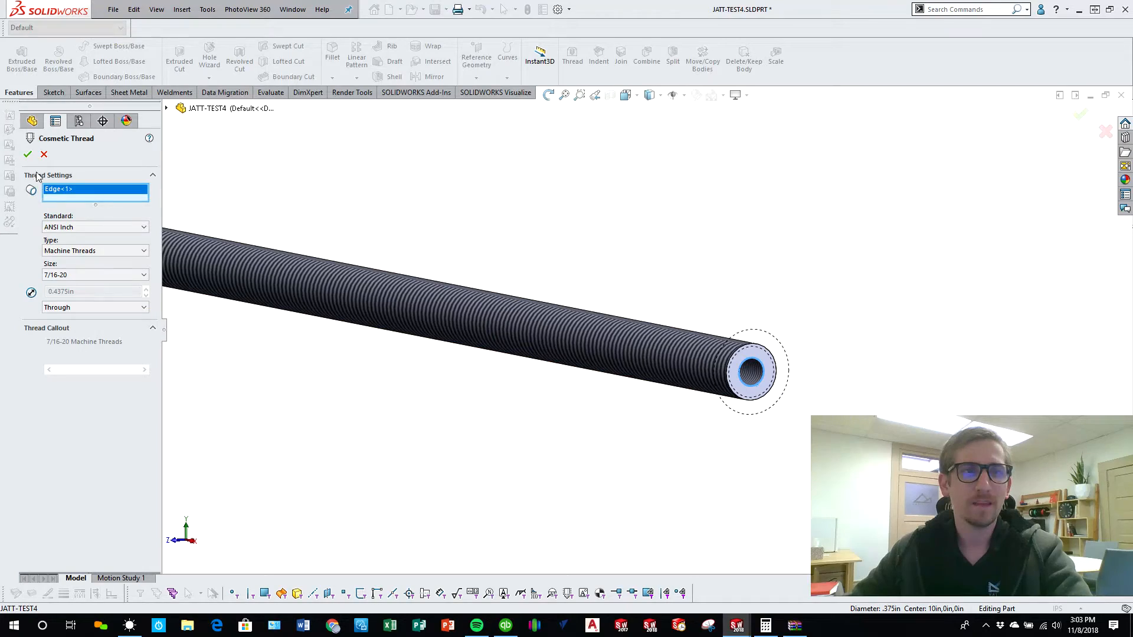
{"action": "left_click", "coordinate": [27, 155]}
Inspect the internal and external thread circles at the rod's drilled end.
{"action": "scroll", "coordinate": [597, 427], "scroll_direction": "down", "scroll_amount": 5}
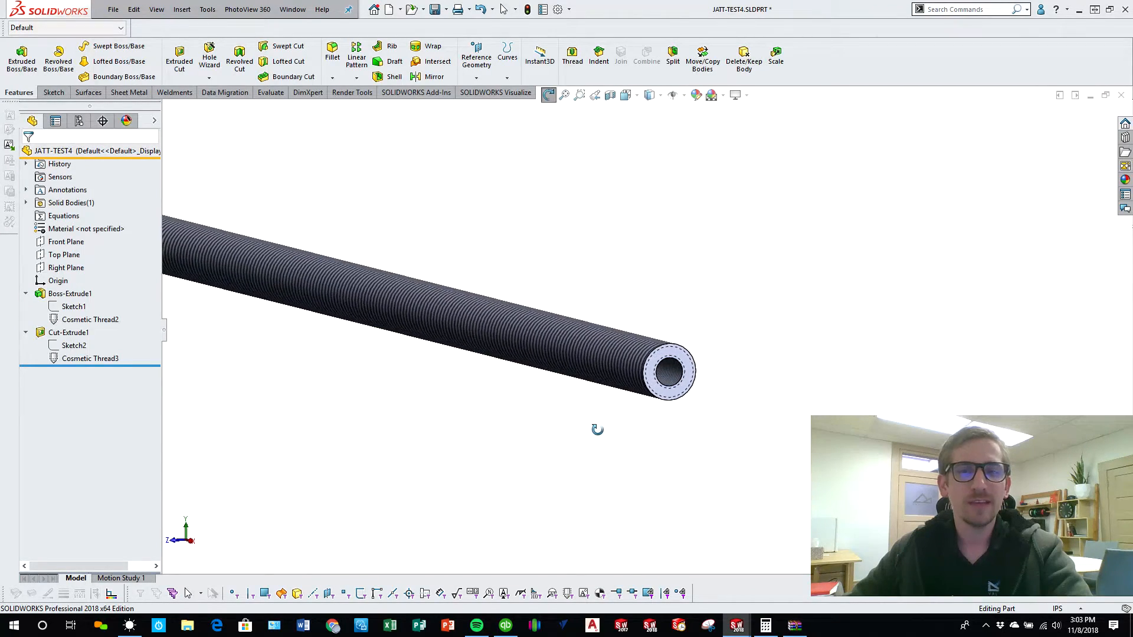
{"action": "left_click", "coordinate": [729, 310]}
{"action": "mouse_move", "coordinate": [728, 308]}
{"action": "middle_mouse_down"}
{"action": "mouse_move", "coordinate": [698, 301]}
{"action": "mouse_move", "coordinate": [708, 309]}
{"action": "middle_mouse_up"}
{"action": "scroll", "coordinate": [622, 428], "scroll_direction": "up", "scroll_amount": 4}
{"action": "left_click", "coordinate": [622, 427]}
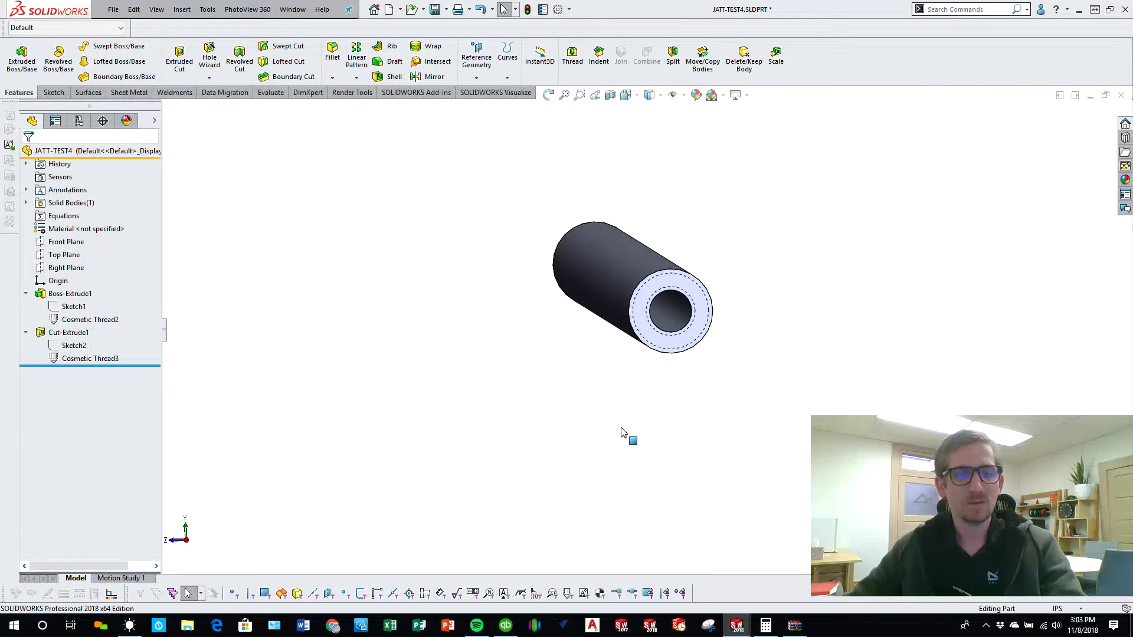
Switch to the drawing and examine the hole's cosmetic thread and callout in the end view.
{"action": "key", "text": "ctrl+Tab"}
{"action": "scroll", "coordinate": [708, 315], "scroll_direction": "down", "scroll_amount": 2}
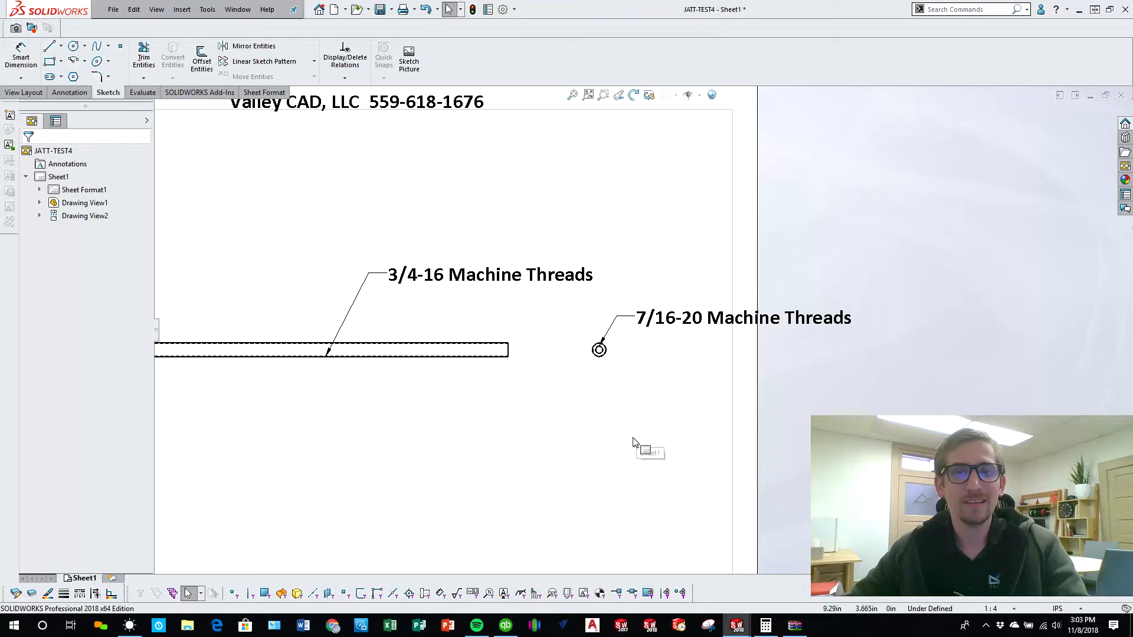
{"action": "scroll", "coordinate": [627, 444], "scroll_direction": "up", "scroll_amount": 2}
{"action": "scroll", "coordinate": [631, 359], "scroll_direction": "down", "scroll_amount": 7}
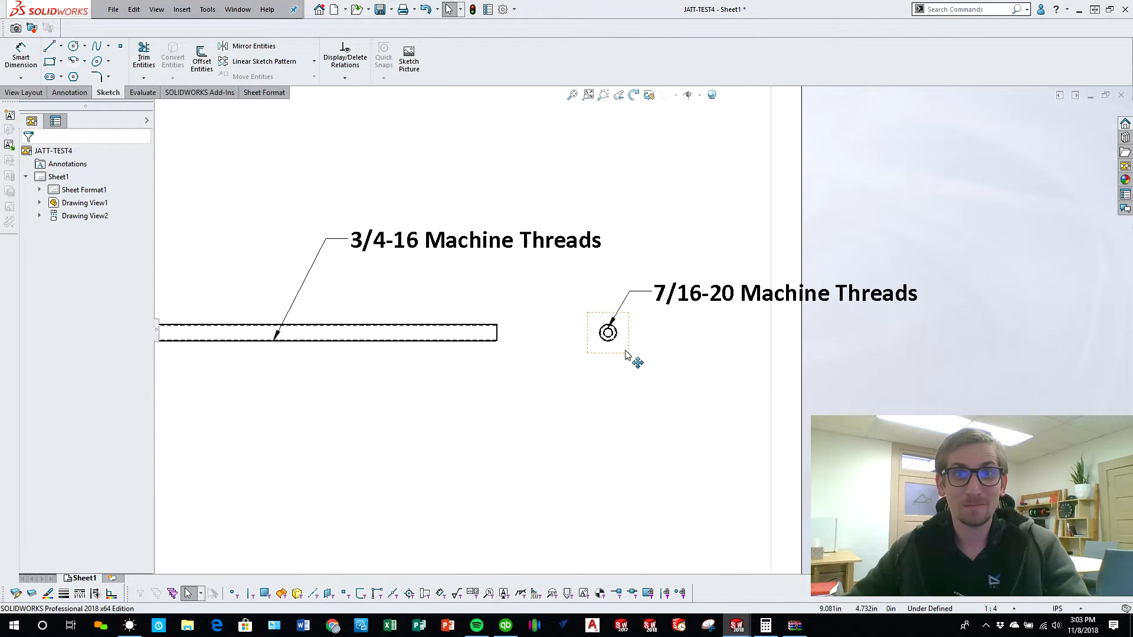
{"action": "scroll", "coordinate": [587, 287], "scroll_direction": "down", "scroll_amount": 2}
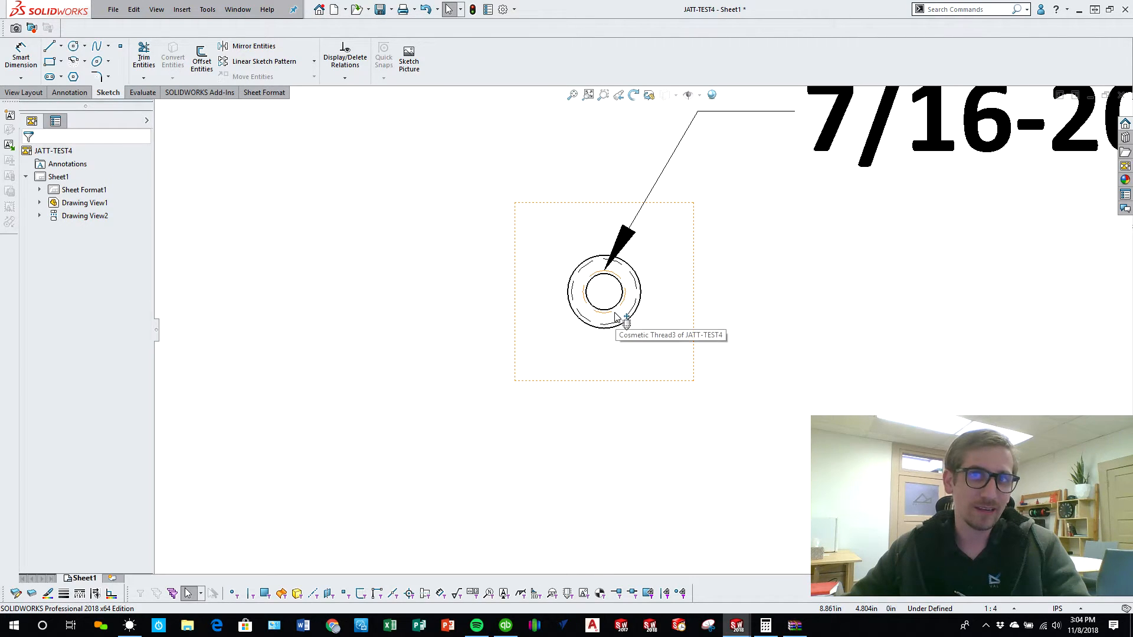
{"action": "scroll", "coordinate": [635, 324], "scroll_direction": "up", "scroll_amount": 3}
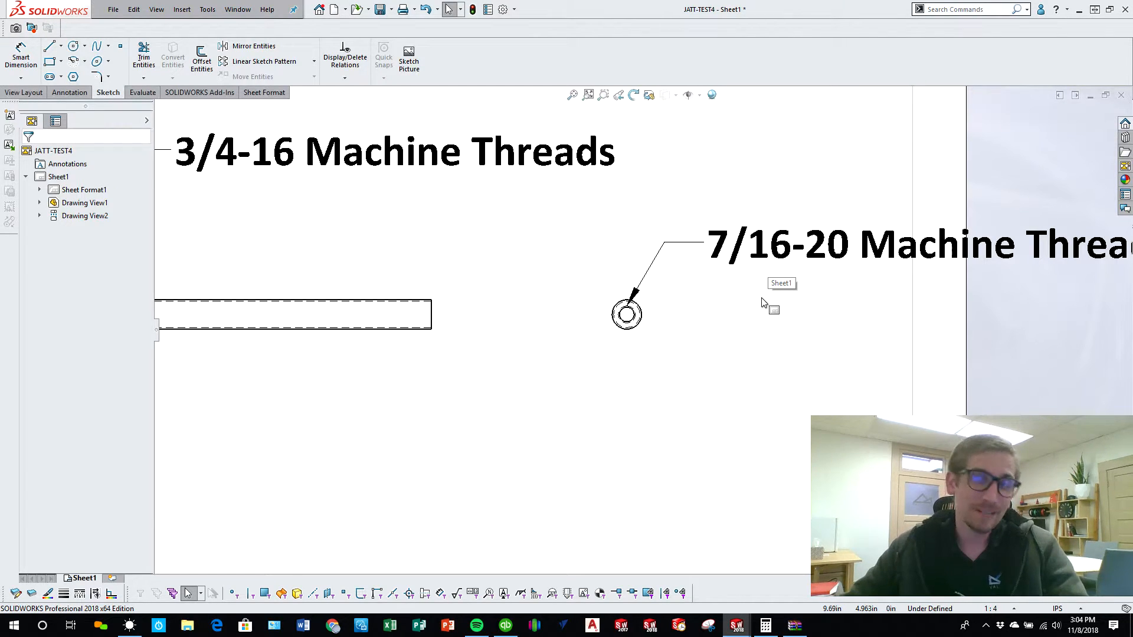
Delete the 7/16-20 Machine Threads callout from the end view.
{"action": "scroll", "coordinate": [794, 373], "scroll_direction": "up", "scroll_amount": 2}
{"action": "left_click", "coordinate": [747, 292]}
{"action": "key", "text": "Delete"}
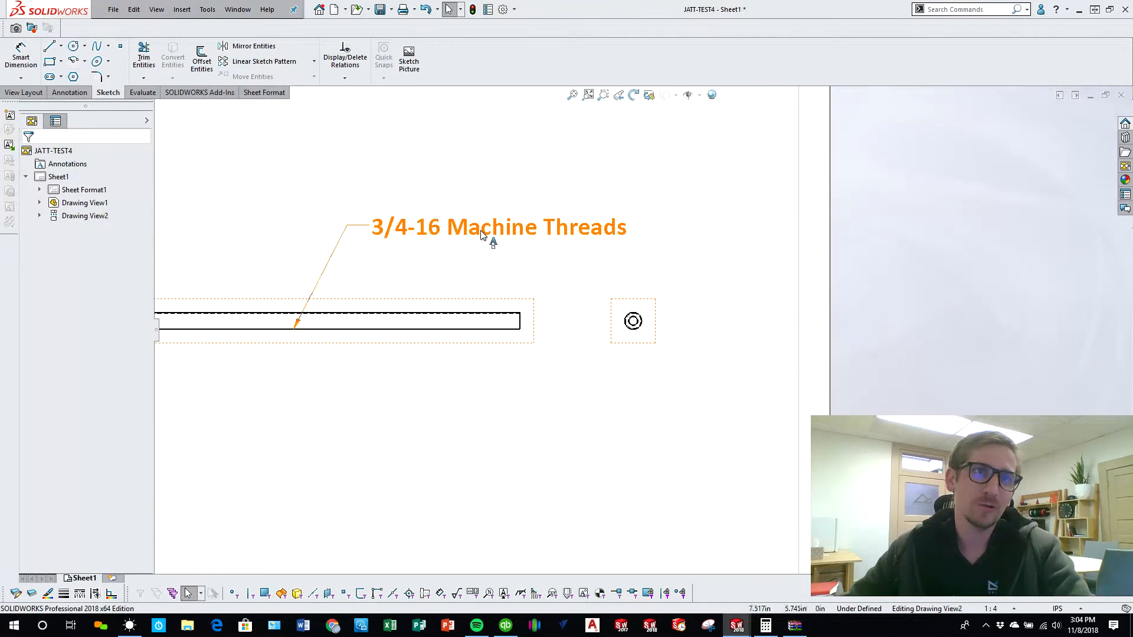
Attach a hole callout to the inner hole in the end view, placing it above and to the right of the view.
{"action": "left_click", "coordinate": [66, 96]}
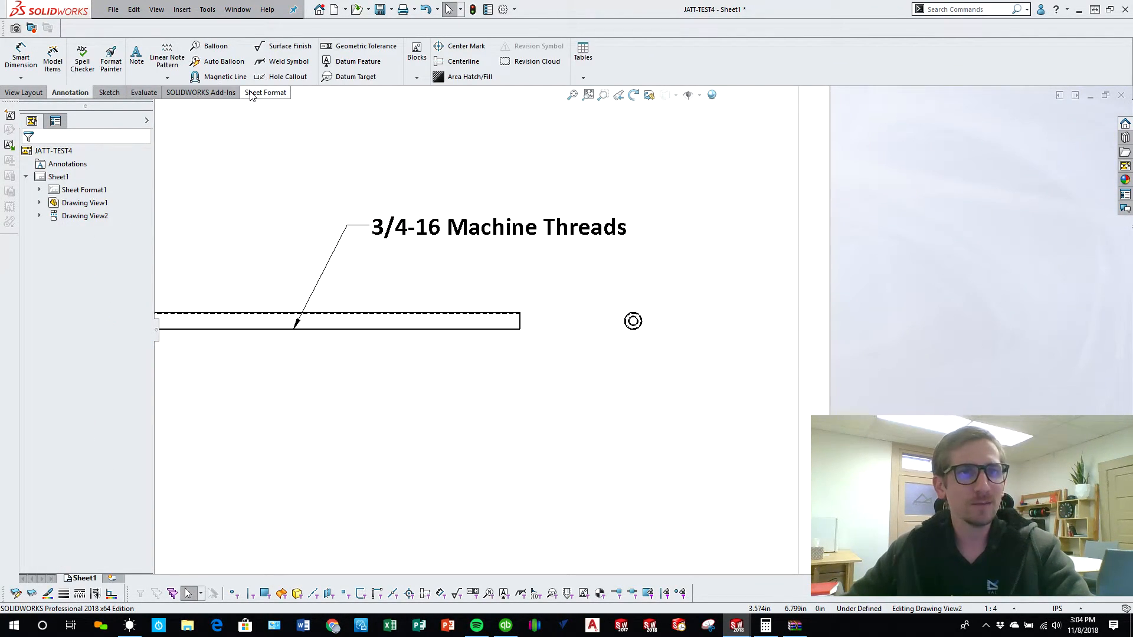
{"action": "left_click", "coordinate": [289, 81]}
{"action": "scroll", "coordinate": [597, 354], "scroll_direction": "down", "scroll_amount": 5}
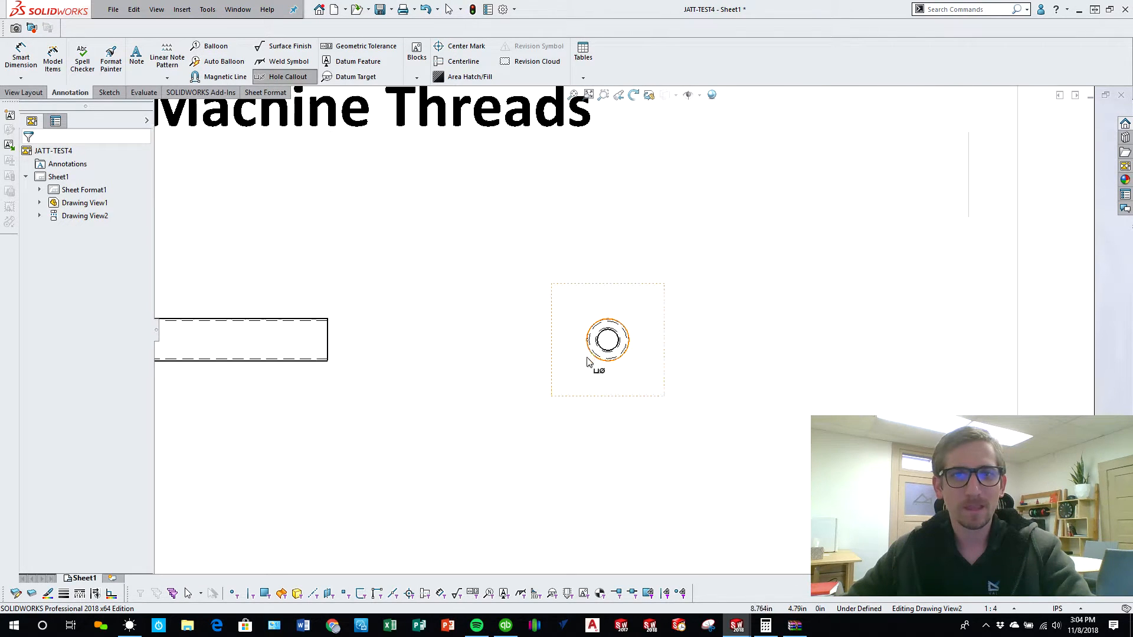
{"action": "left_click", "coordinate": [868, 196]}
{"action": "scroll", "coordinate": [610, 365], "scroll_direction": "down", "scroll_amount": 3}
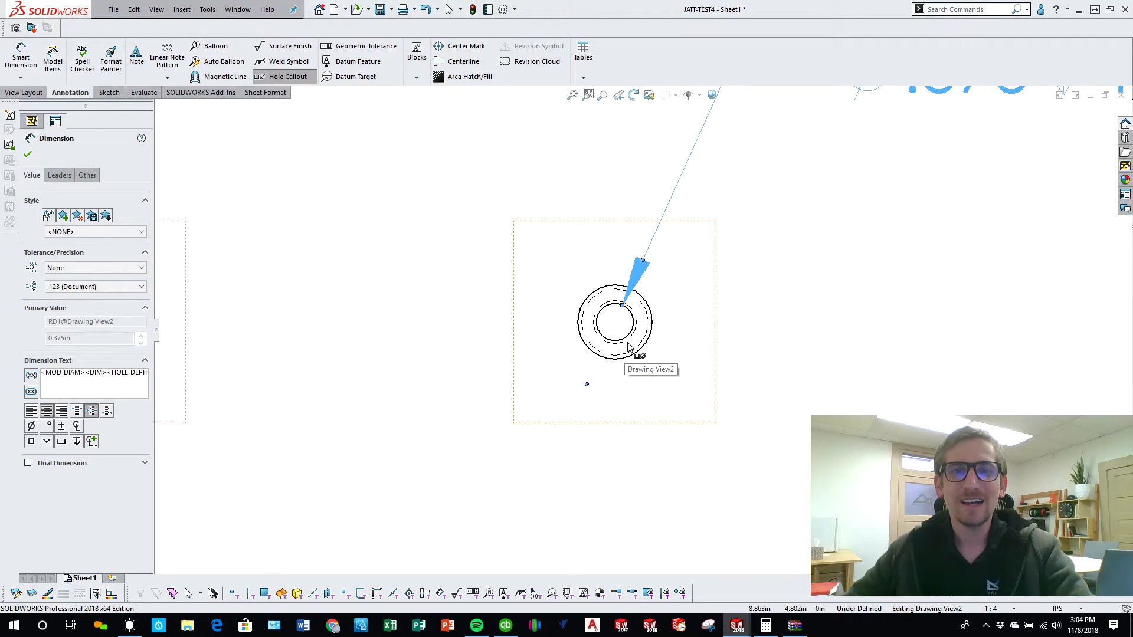
{"action": "left_click", "coordinate": [28, 154]}
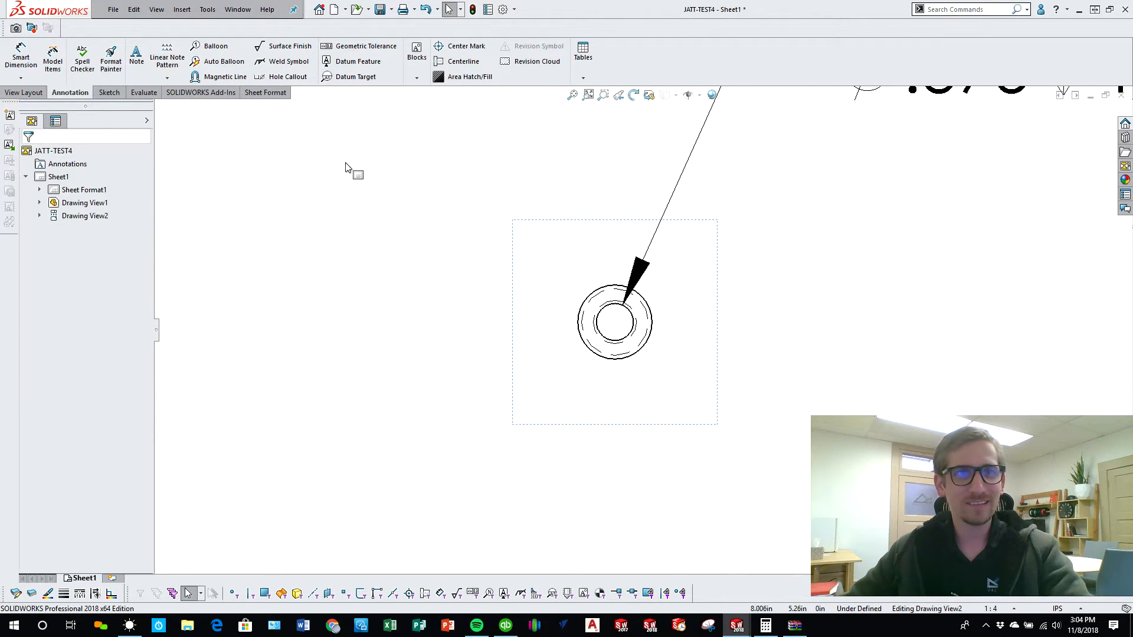
Dimension the diameter of the internal cosmetic thread circle in the end view, placing the dimension below and right of the view.
{"action": "scroll", "coordinate": [731, 205], "scroll_direction": "up", "scroll_amount": 3}
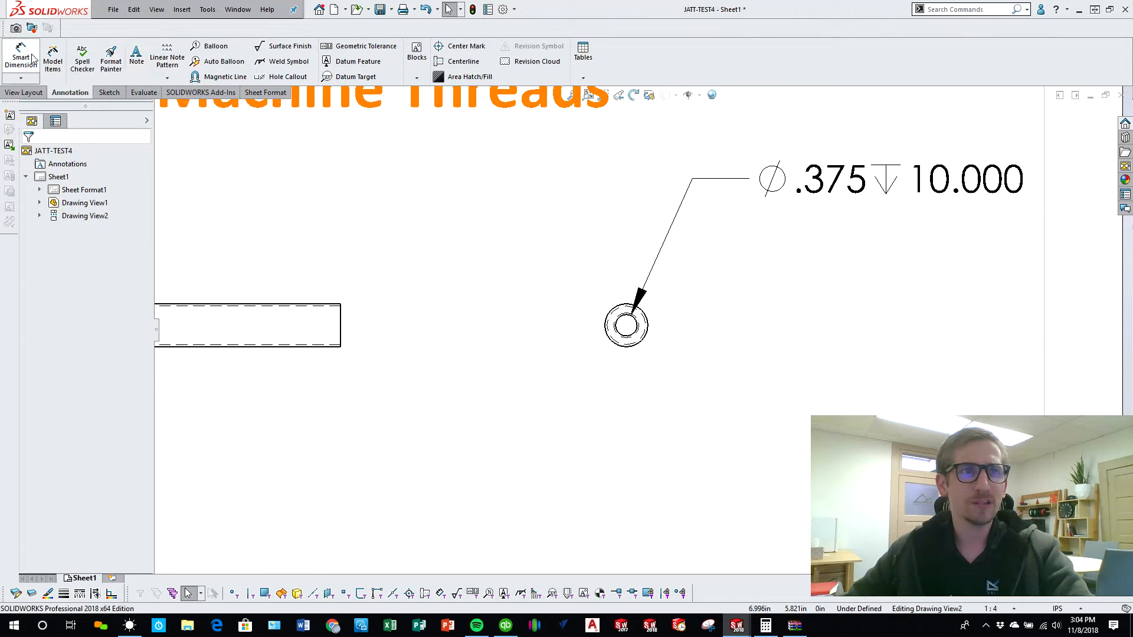
{"action": "scroll", "coordinate": [635, 379], "scroll_direction": "down", "scroll_amount": 4}
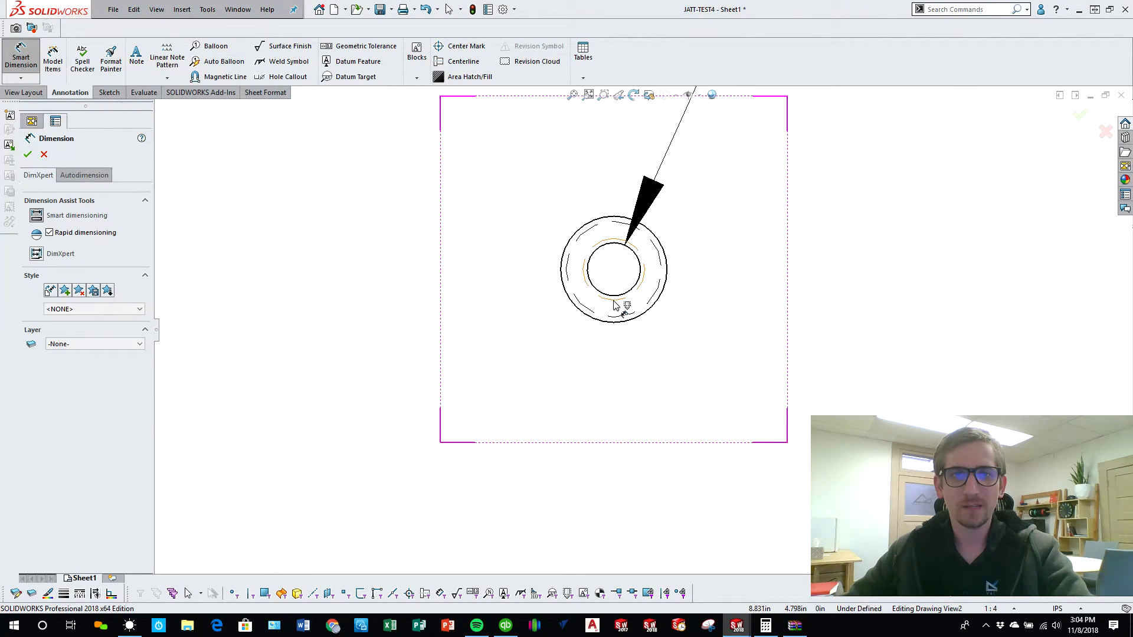
{"action": "left_click", "coordinate": [616, 302]}
{"action": "scroll", "coordinate": [840, 400], "scroll_direction": "up", "scroll_amount": 4}
{"action": "left_click", "coordinate": [928, 423]}
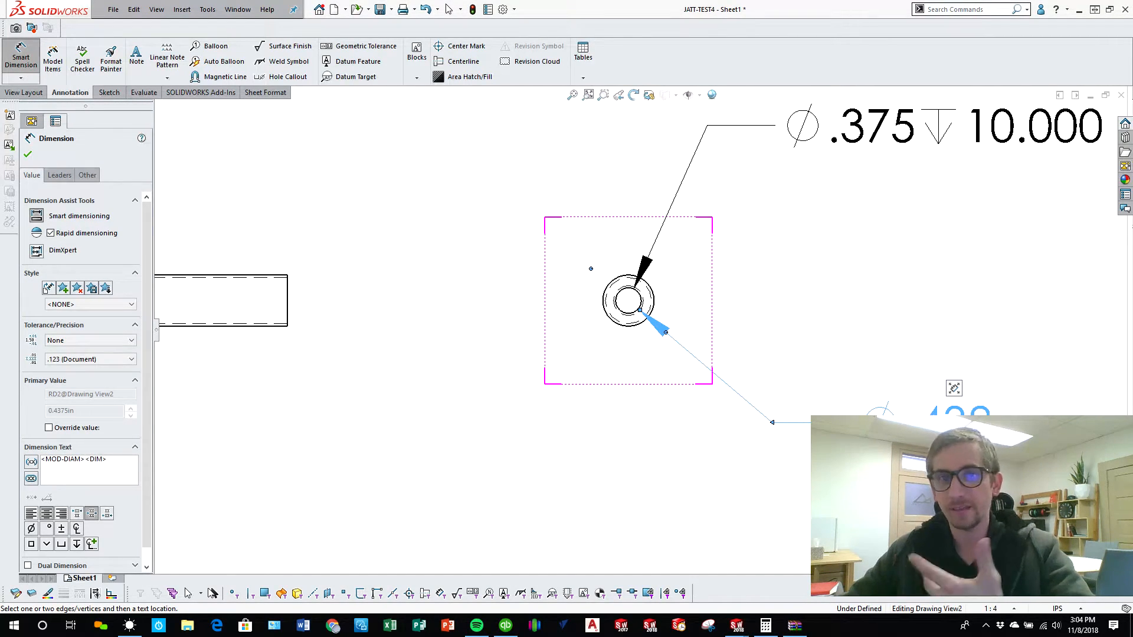
{"action": "scroll", "coordinate": [608, 400], "scroll_direction": "down", "scroll_amount": 2}
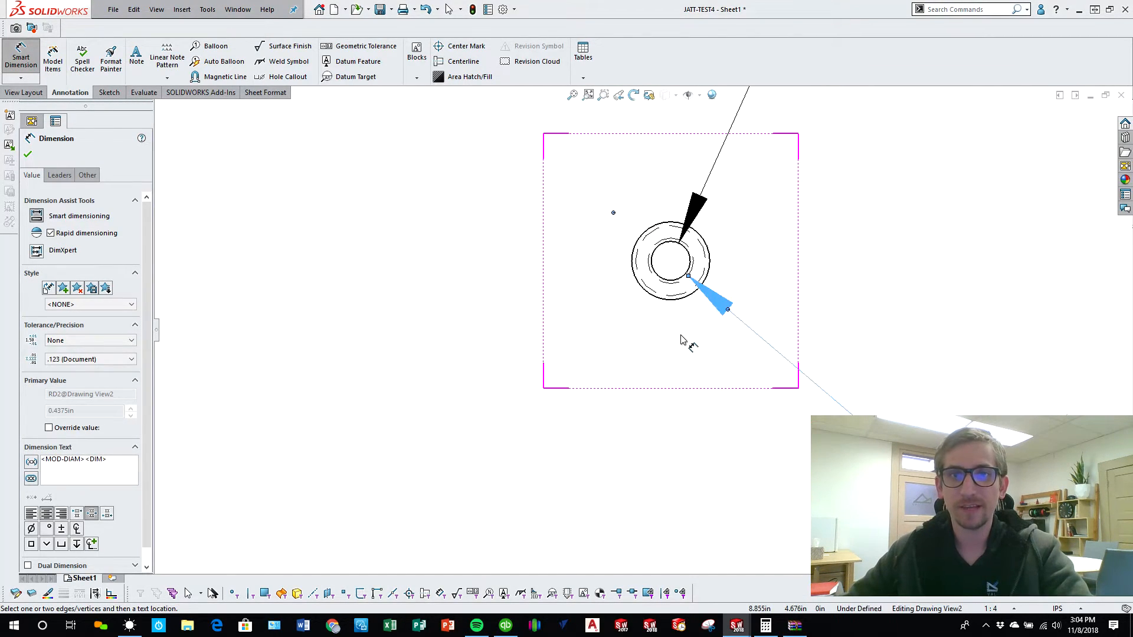
{"action": "left_click", "coordinate": [676, 286]}
{"action": "scroll", "coordinate": [557, 429], "scroll_direction": "up", "scroll_amount": 1}
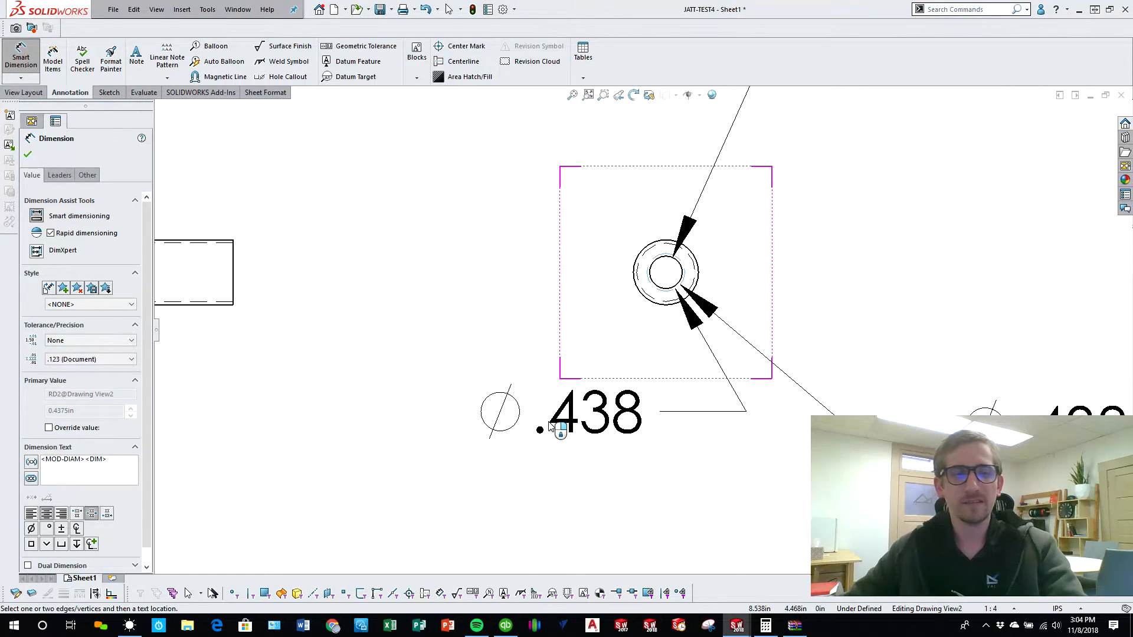
{"action": "key", "text": "Escape"}
Dimension the inner hole's diameter in the end view, placing the dimension below and left of the view.
{"action": "scroll", "coordinate": [650, 330], "scroll_direction": "down", "scroll_amount": 2}
{"action": "left_click", "coordinate": [671, 235]}
{"action": "scroll", "coordinate": [672, 235], "scroll_direction": "up", "scroll_amount": 2}
{"action": "left_click", "coordinate": [247, 446]}
{"action": "key", "text": "z"}
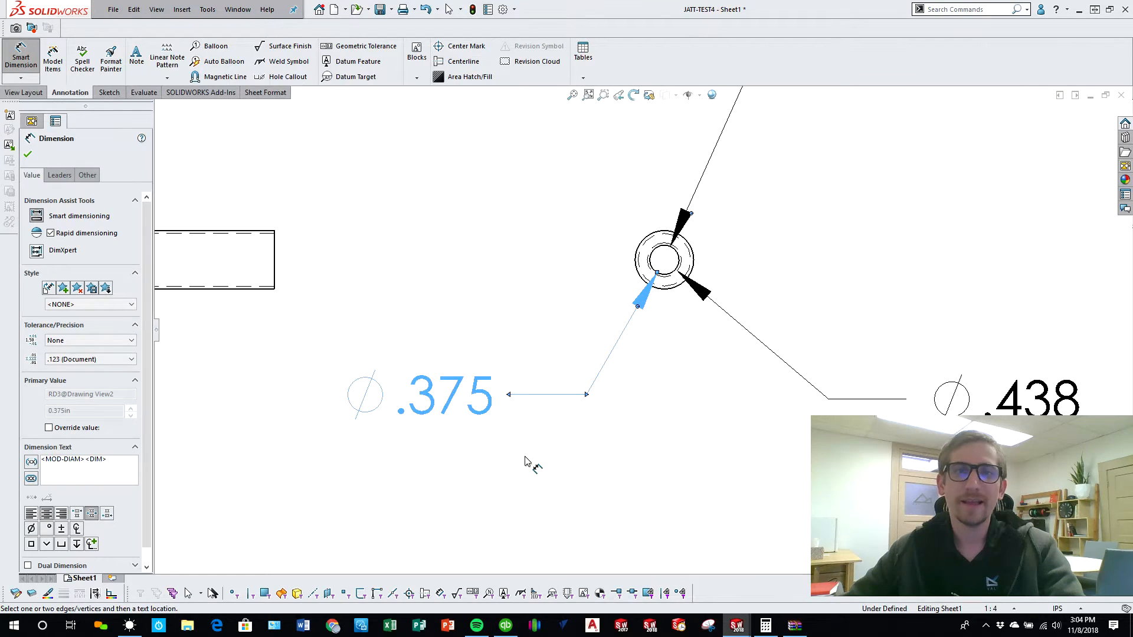
{"action": "key", "text": "z"}
{"action": "key", "text": "Escape"}
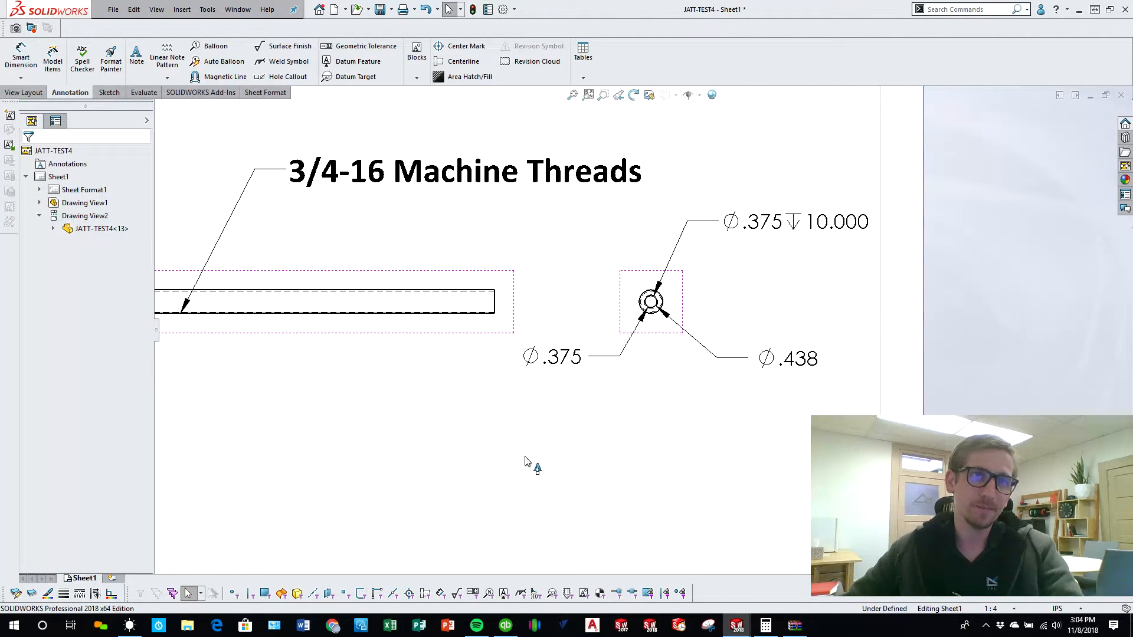
{"action": "key", "text": "z"}
Project another end view from the rod's side view, placing it between the side view and the dimensioned end view.
{"action": "left_click", "coordinate": [567, 325]}
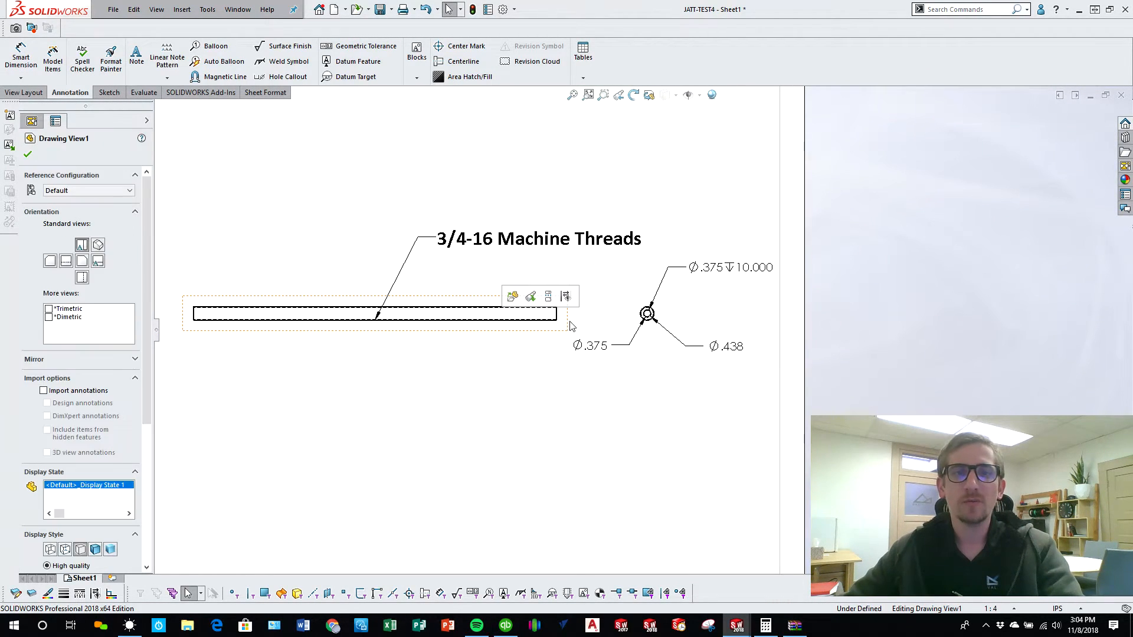
{"action": "left_click", "coordinate": [566, 297]}
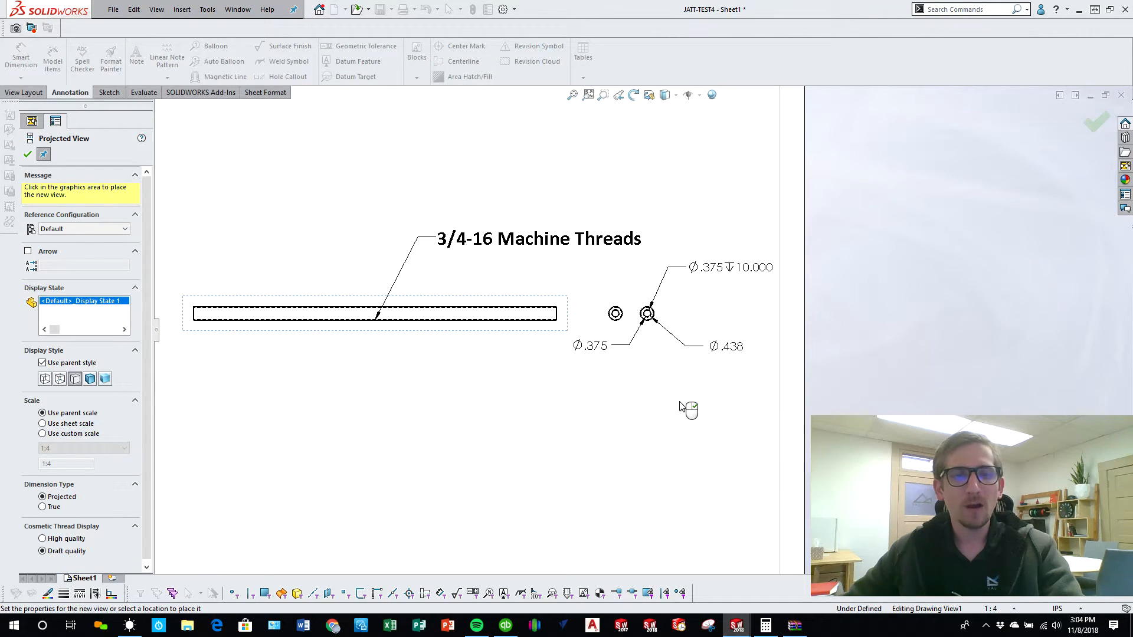
{"action": "key", "text": "Escape"}
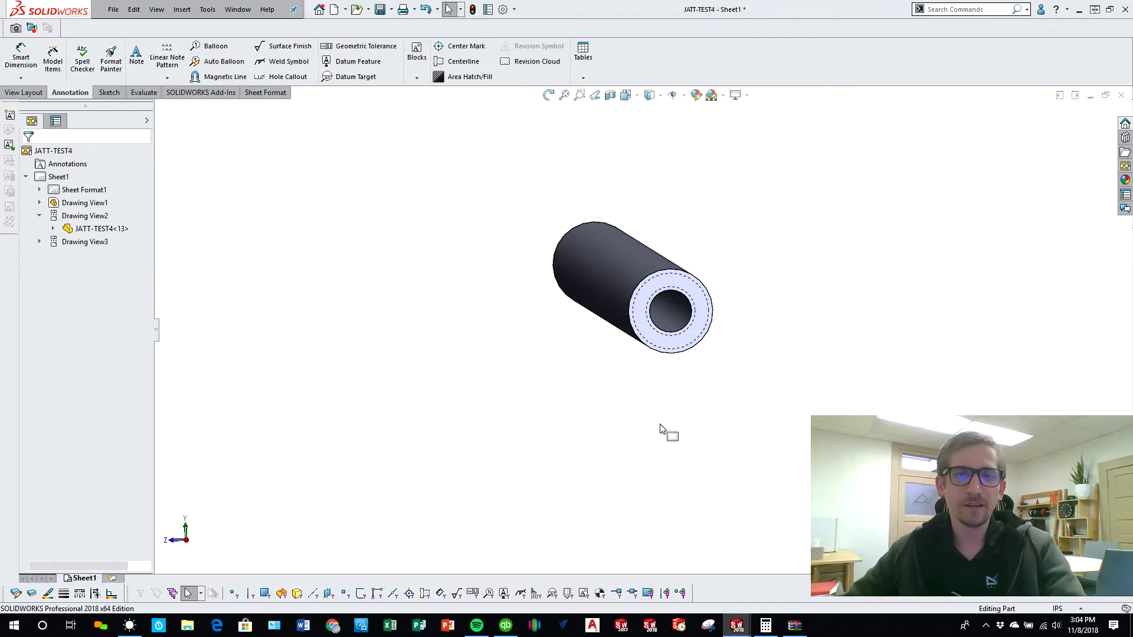
In the part, define a 7/16-20 ANSI Inch bottoming tapped hole on the rod's undrilled end face with the Hole Wizard.
{"action": "scroll", "coordinate": [834, 360], "scroll_direction": "down", "scroll_amount": 10}
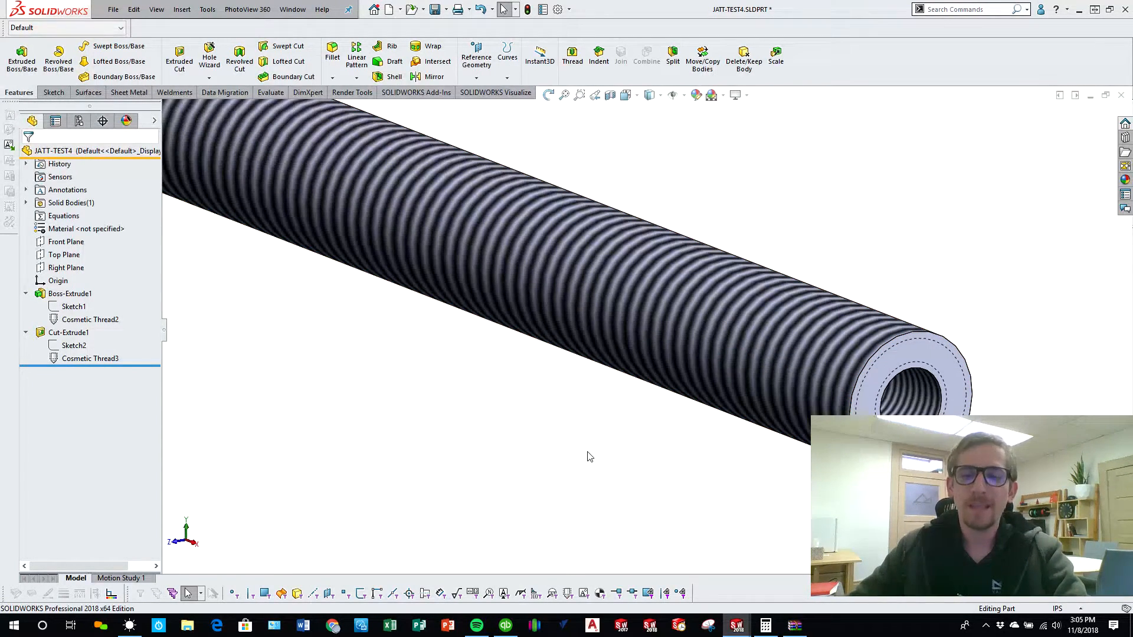
{"action": "key", "text": "ctrl+7"}
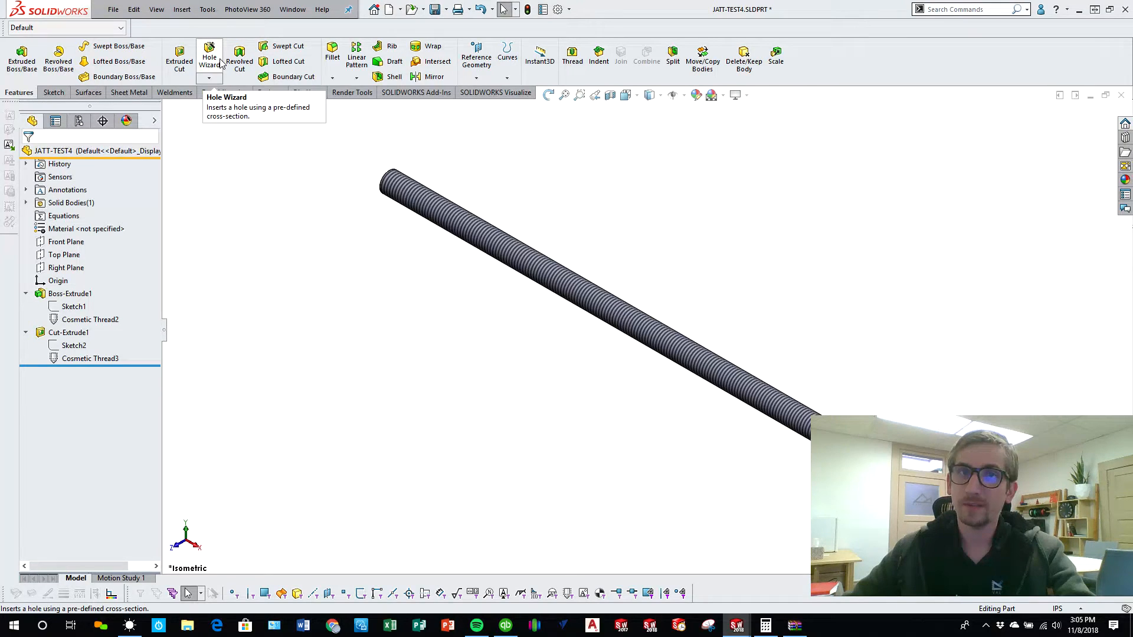
{"action": "middle_click_drag", "start_coordinate": [319, 183], "coordinate": [468, 246]}
{"action": "scroll", "coordinate": [506, 284], "scroll_direction": "down", "scroll_amount": 2}
{"action": "left_click", "coordinate": [504, 278]}
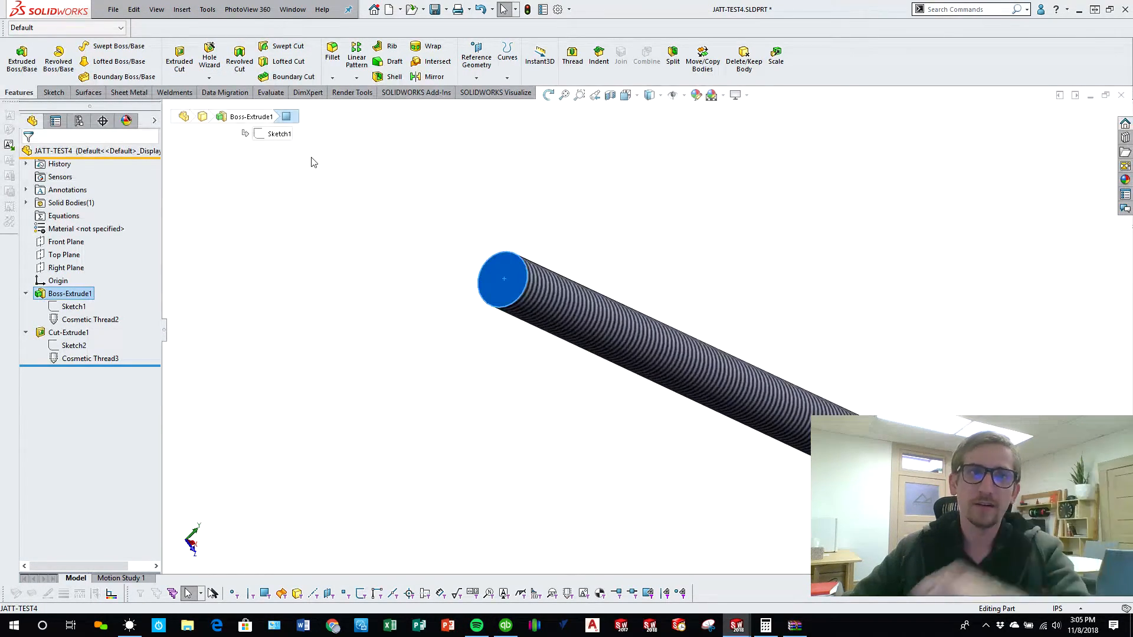
{"action": "left_click", "coordinate": [207, 64]}
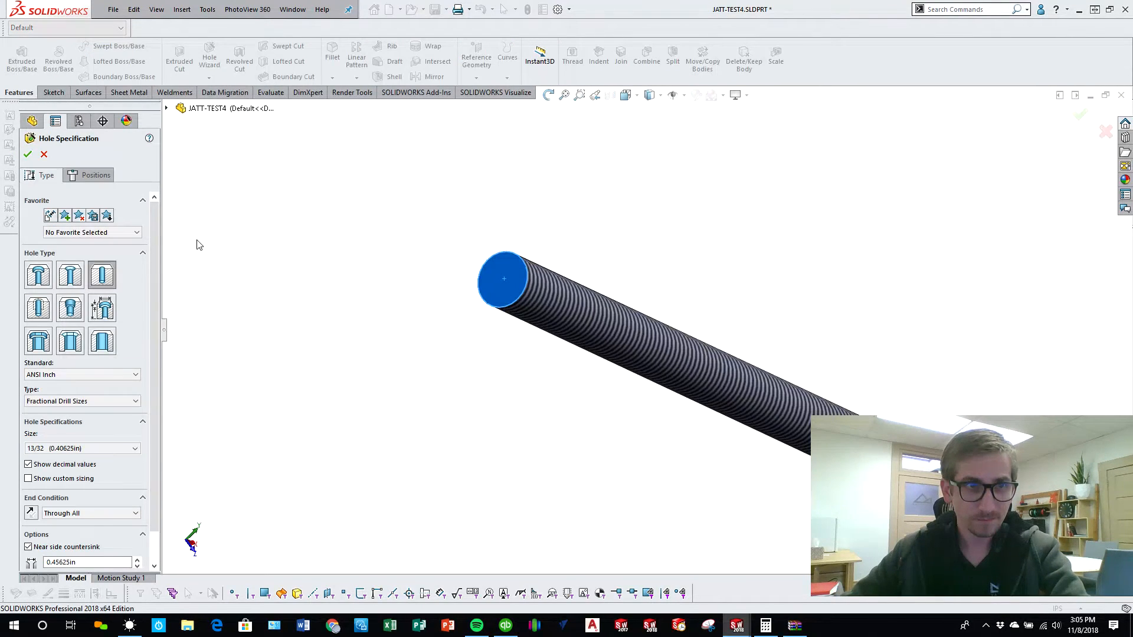
{"action": "left_click", "coordinate": [39, 308]}
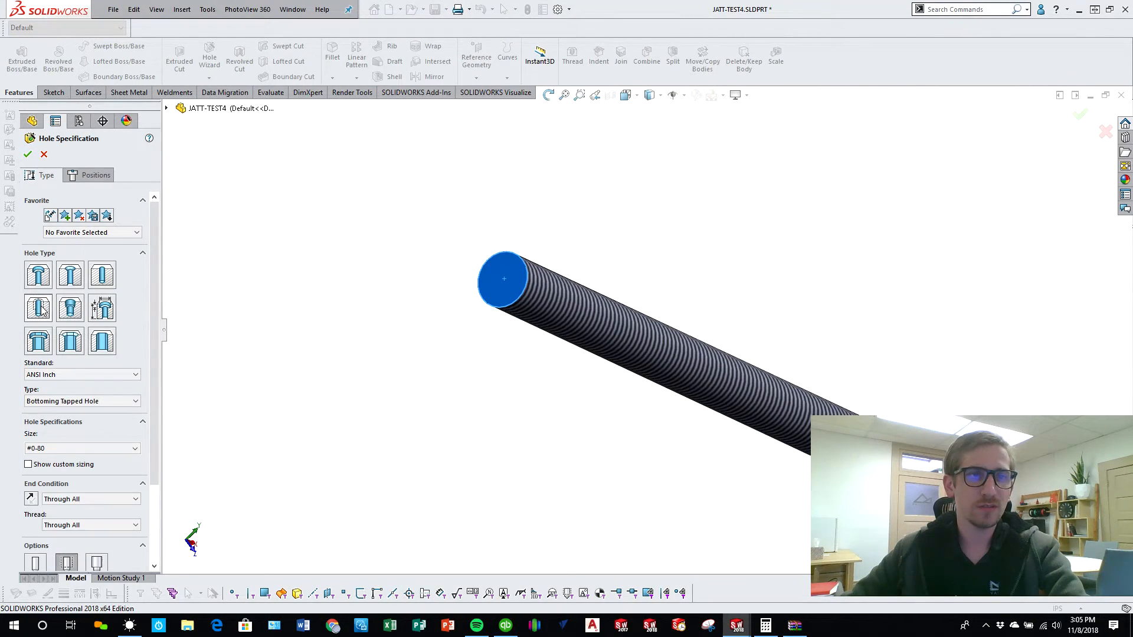
{"action": "left_click", "coordinate": [57, 449]}
{"action": "scroll", "coordinate": [59, 496], "scroll_direction": "down", "scroll_amount": 5}
{"action": "scroll", "coordinate": [62, 498], "scroll_direction": "down", "scroll_amount": 1}
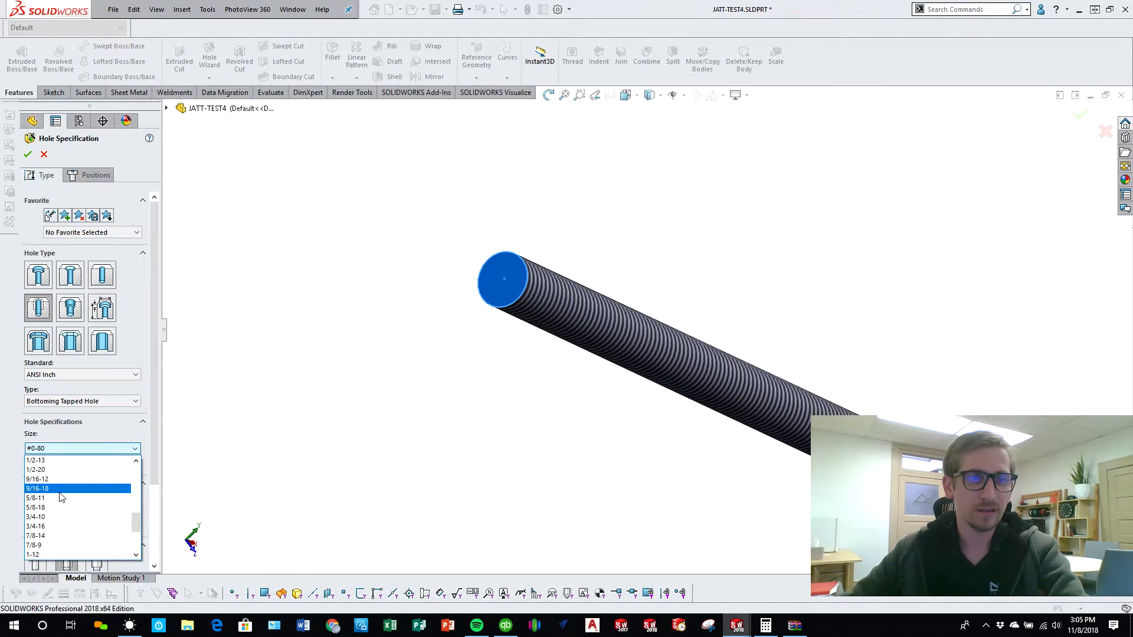
{"action": "left_click", "coordinate": [46, 508]}
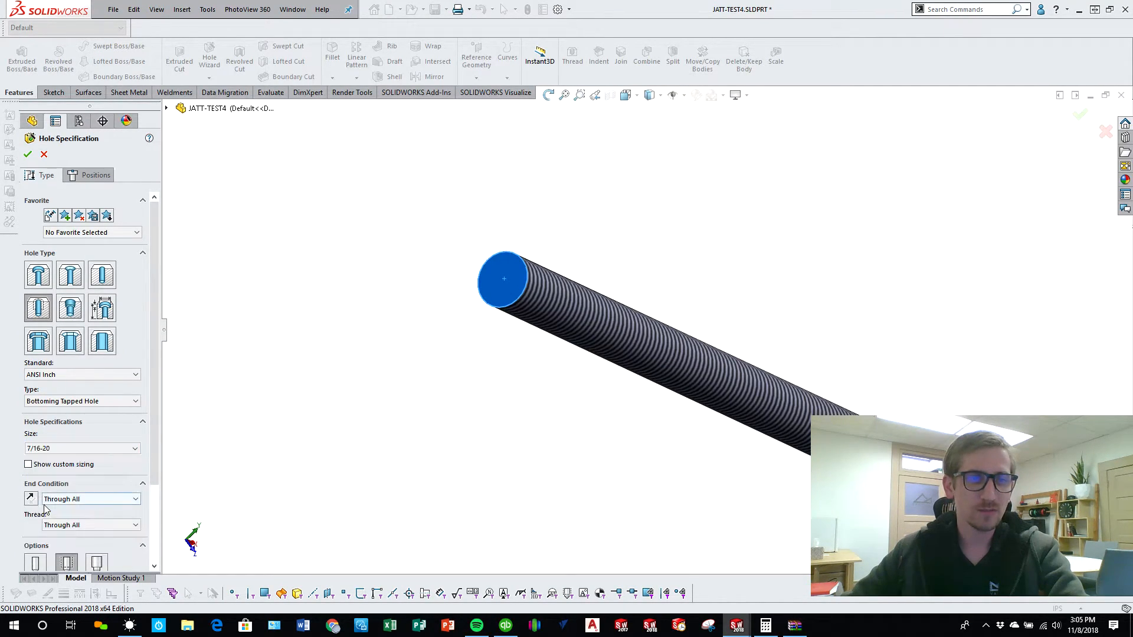
{"action": "left_click_drag", "start_coordinate": [155, 454], "coordinate": [152, 550]}
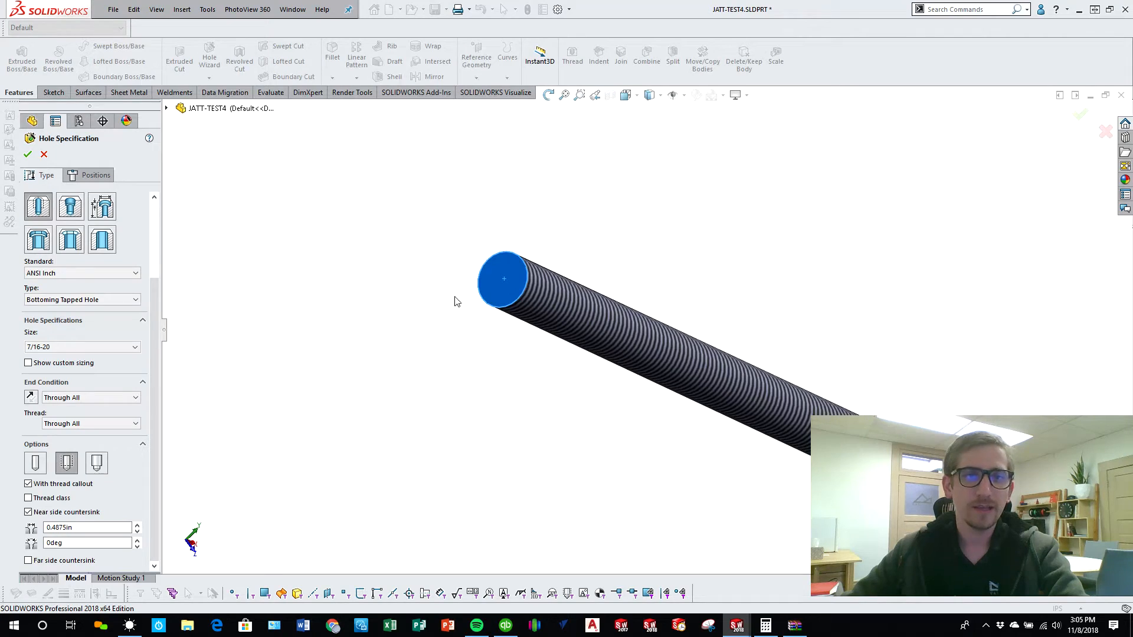
Position the tapped hole at the centre of the rod's end face and create it.
{"action": "left_click", "coordinate": [105, 175]}
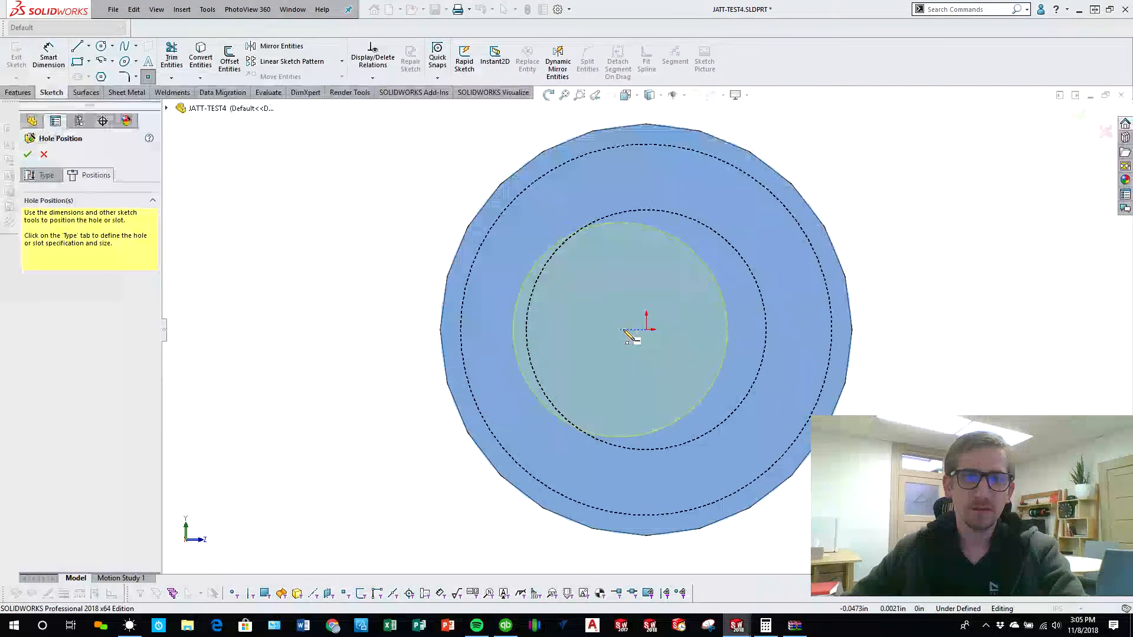
{"action": "left_click", "coordinate": [644, 331]}
{"action": "key", "text": "Return"}
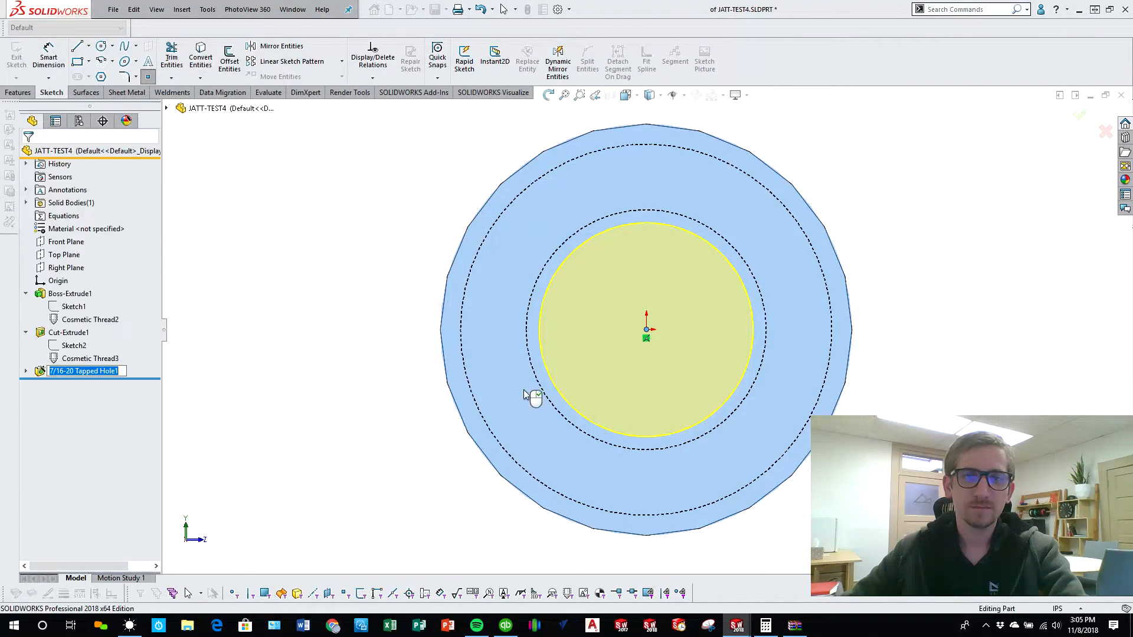
{"action": "scroll", "coordinate": [384, 458], "scroll_direction": "up", "scroll_amount": 3}
{"action": "scroll", "coordinate": [451, 354], "scroll_direction": "down", "scroll_amount": 5}
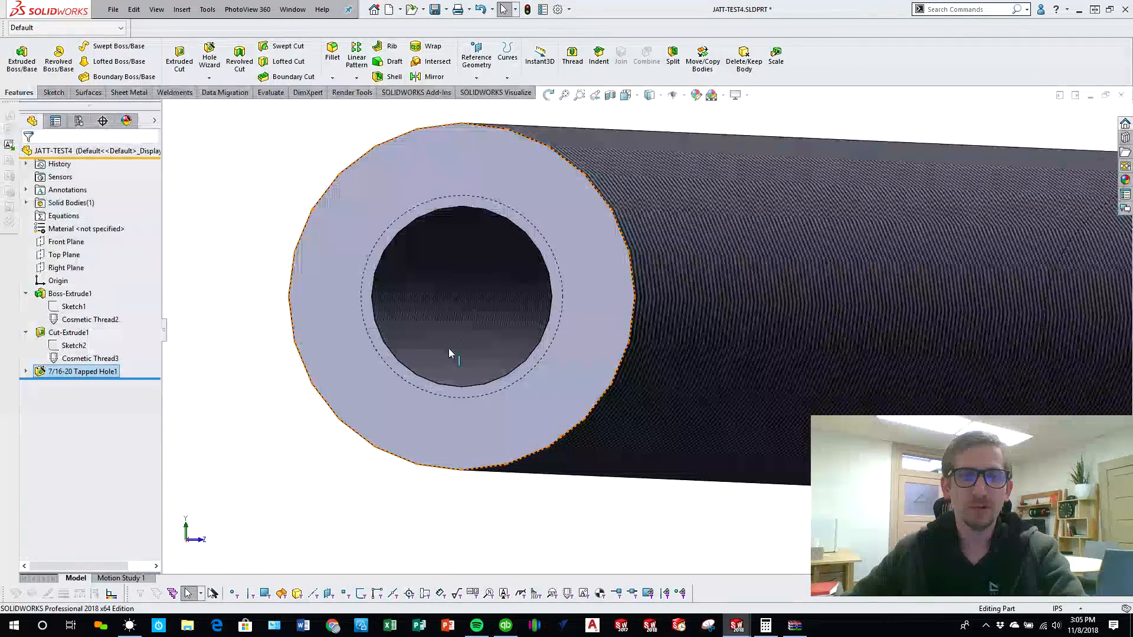
{"action": "middle_click_drag", "start_coordinate": [437, 376], "coordinate": [300, 452]}
{"action": "scroll", "coordinate": [306, 466], "scroll_direction": "up", "scroll_amount": 3}
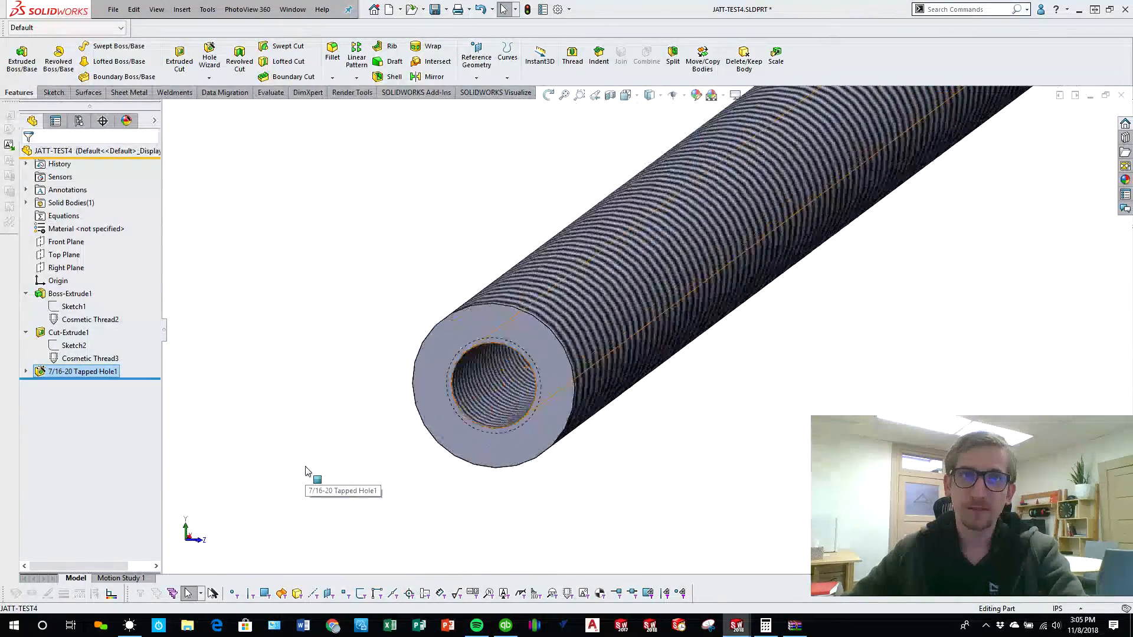
{"action": "scroll", "coordinate": [448, 469], "scroll_direction": "up", "scroll_amount": 2}
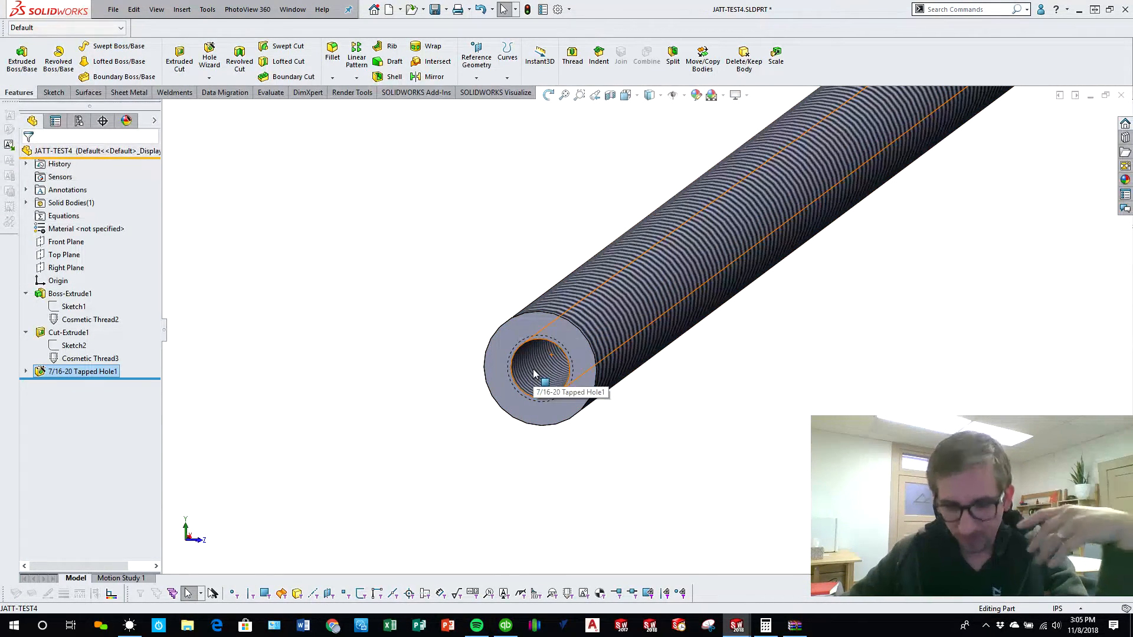
Turn off the display of shaded cosmetic threads in the annotation properties and inspect the rod's thread circles.
{"action": "right_click", "coordinate": [68, 195]}
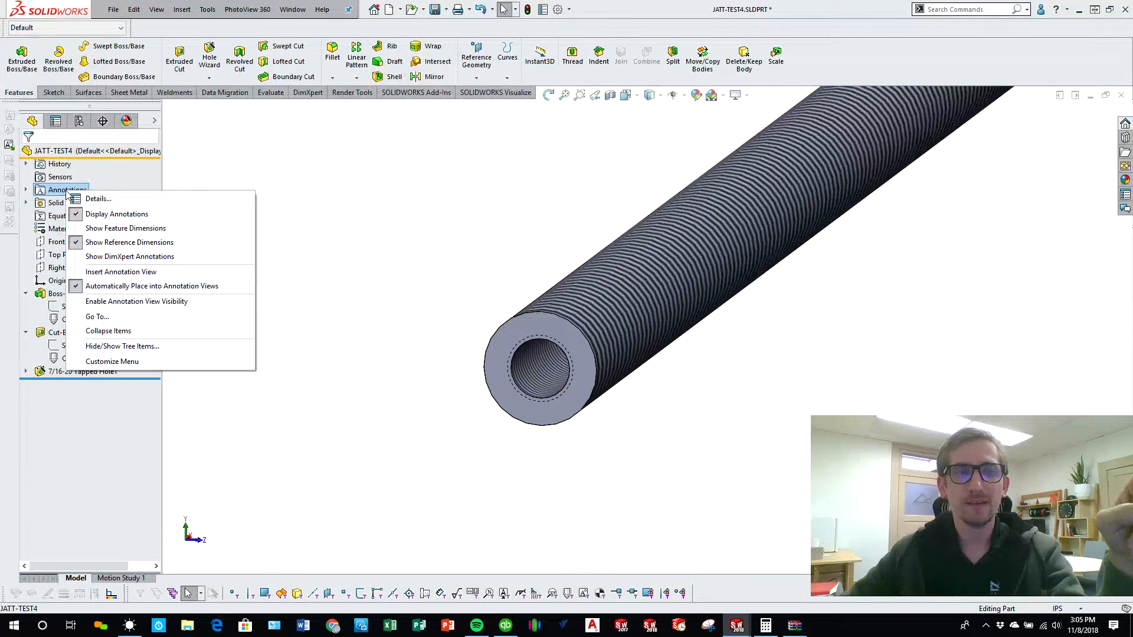
{"action": "left_click", "coordinate": [94, 199]}
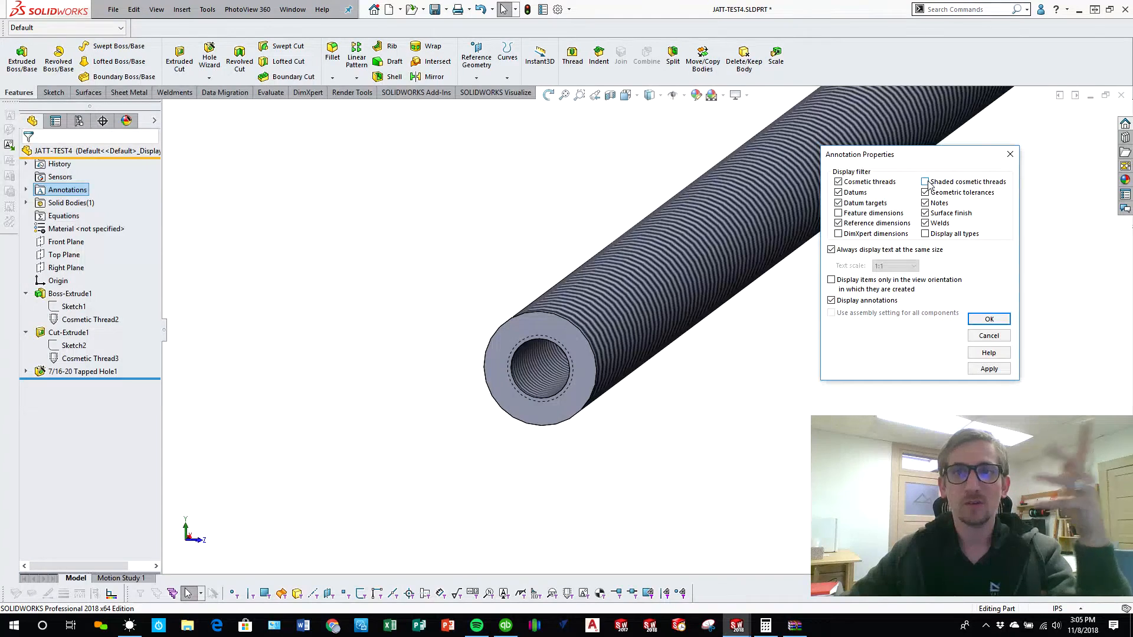
{"action": "left_click", "coordinate": [1006, 318]}
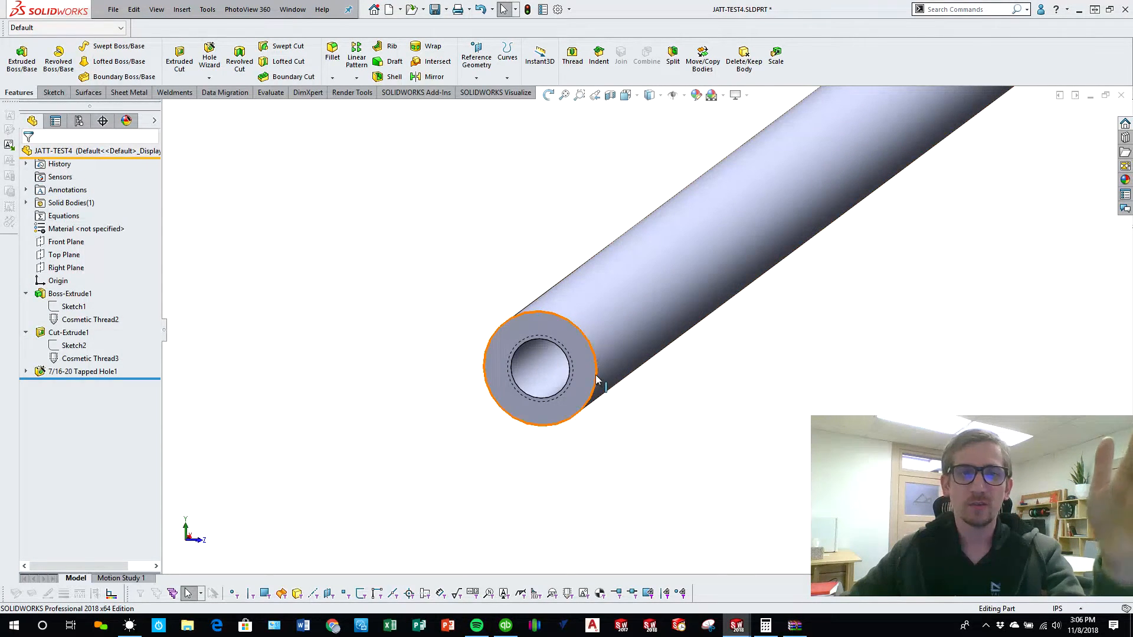
{"action": "scroll", "coordinate": [576, 353], "scroll_direction": "down", "scroll_amount": 5}
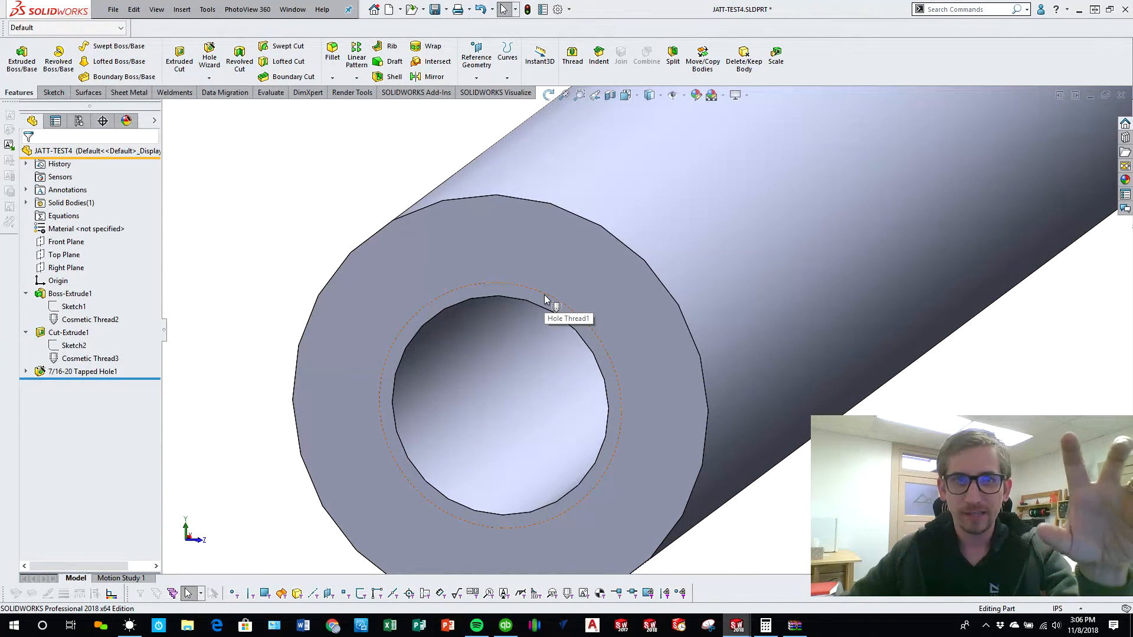
{"action": "scroll", "coordinate": [564, 368], "scroll_direction": "up", "scroll_amount": 8}
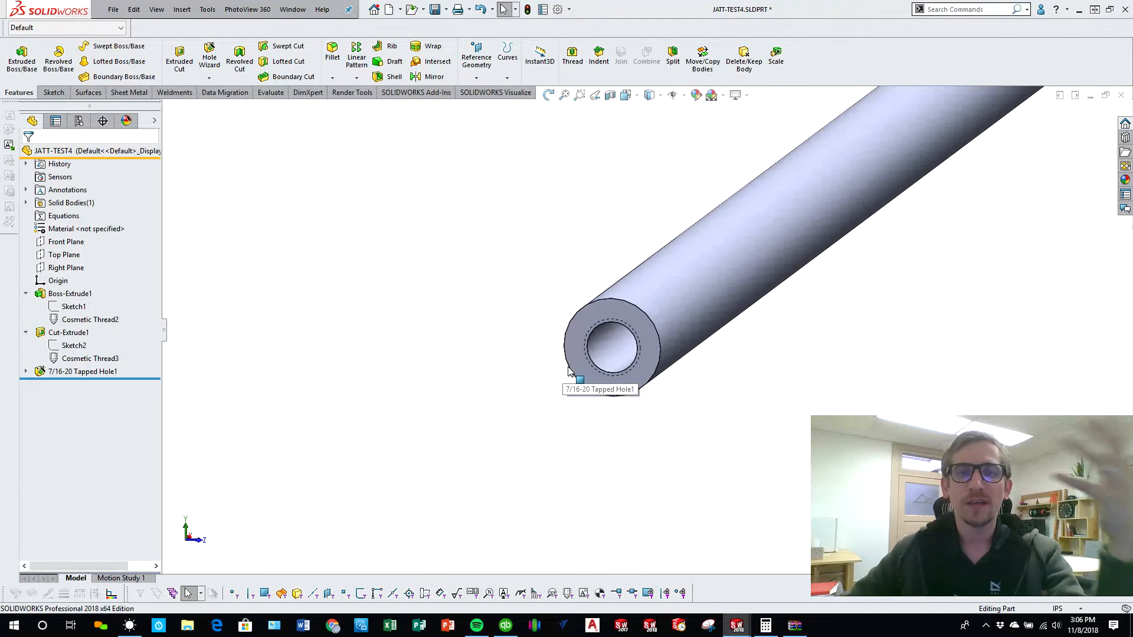
{"action": "scroll", "coordinate": [739, 354], "scroll_direction": "down", "scroll_amount": 3}
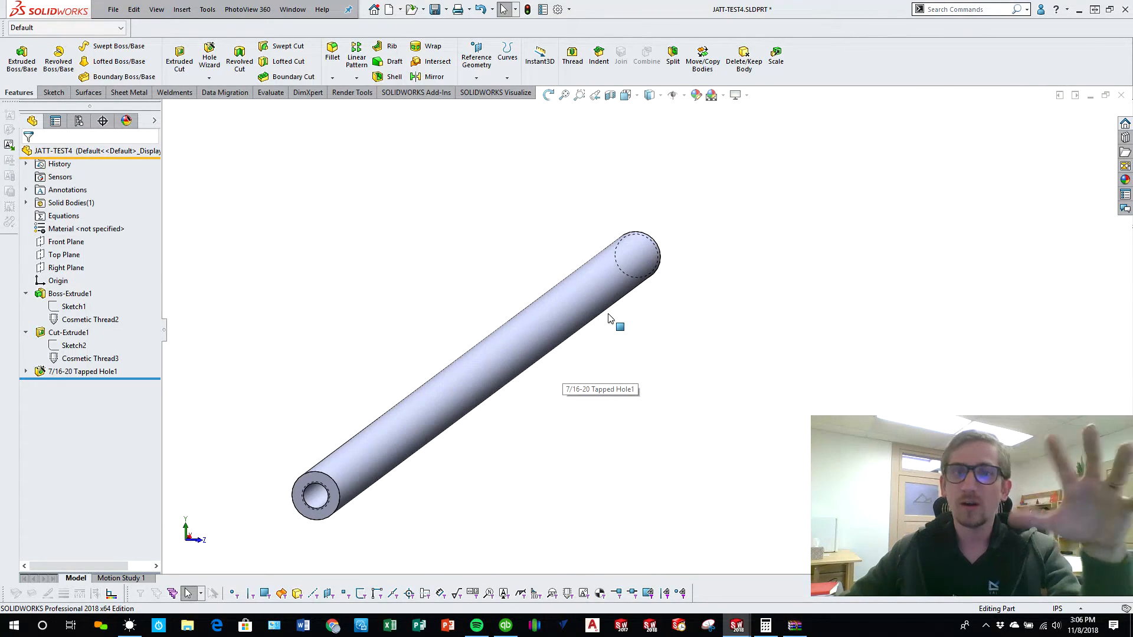
{"action": "scroll", "coordinate": [611, 319], "scroll_direction": "up", "scroll_amount": 2}
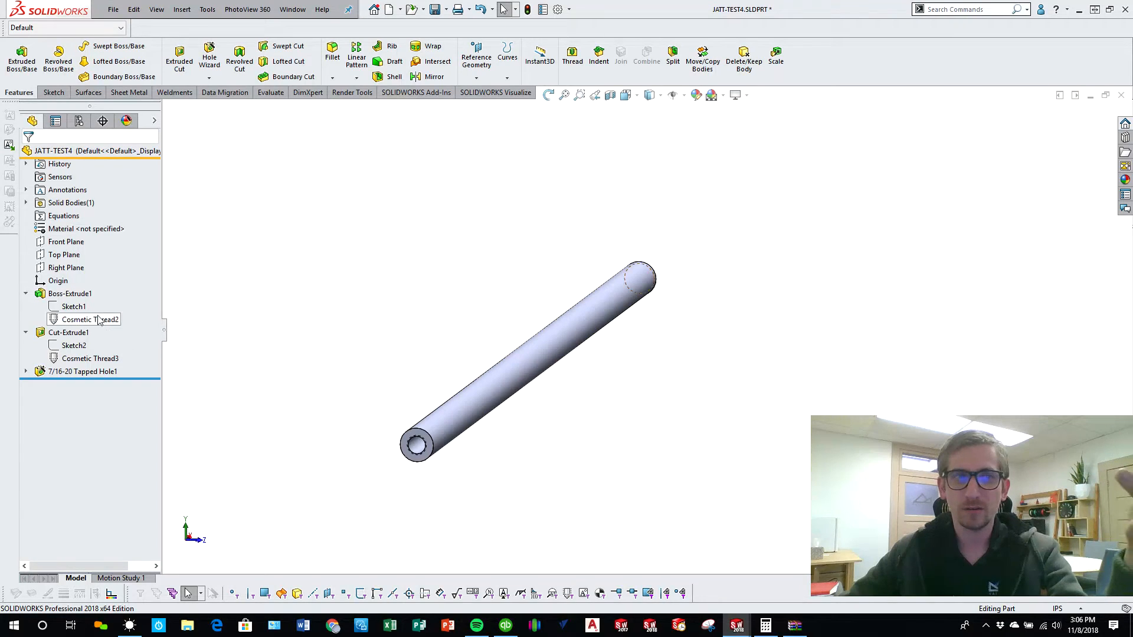
Turn on the display of shaded cosmetic threads in the annotation properties and view the whole rod.
{"action": "right_click", "coordinate": [67, 191]}
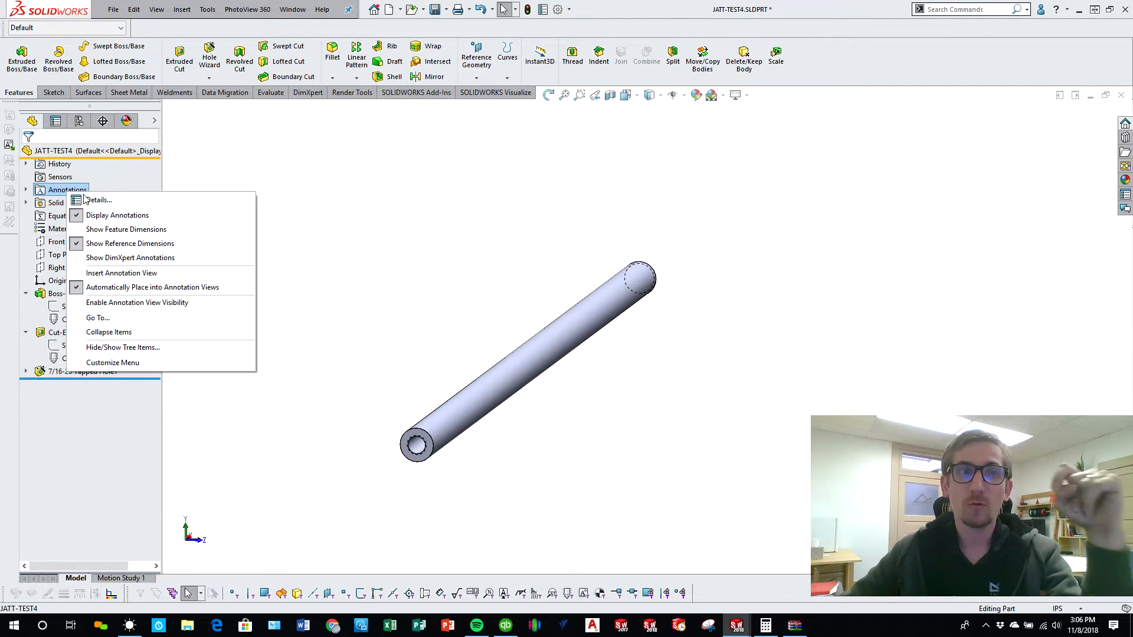
{"action": "left_click", "coordinate": [98, 201]}
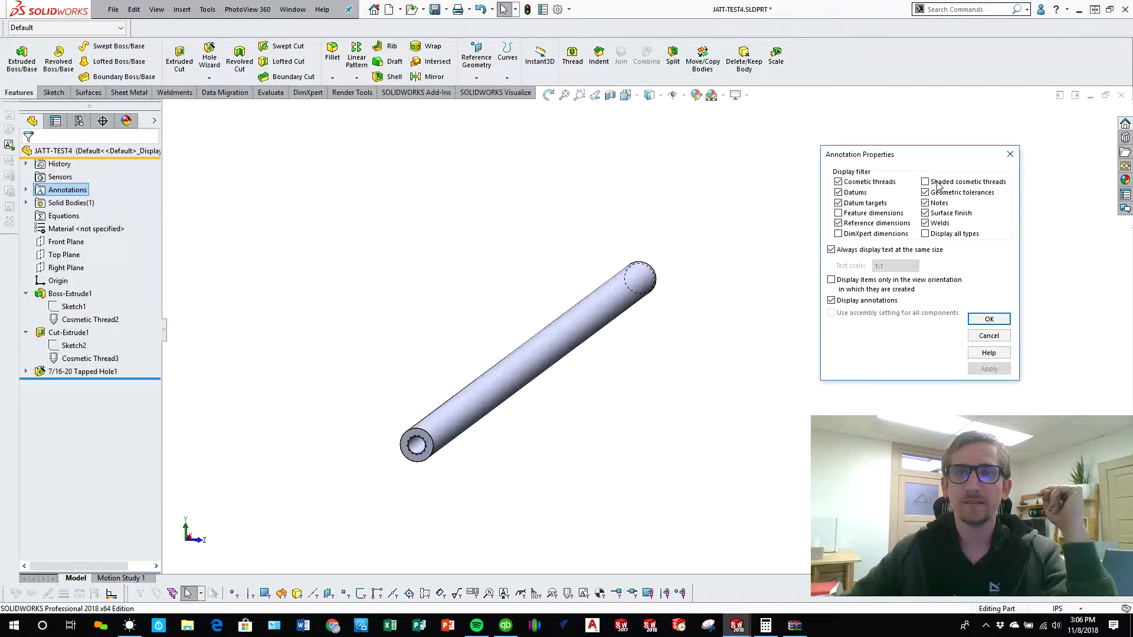
{"action": "left_click", "coordinate": [989, 320]}
{"action": "scroll", "coordinate": [566, 410], "scroll_direction": "down", "scroll_amount": 5}
{"action": "mouse_move", "coordinate": [566, 410]}
{"action": "middle_mouse_down"}
{"action": "mouse_move", "coordinate": [468, 417]}
{"action": "mouse_move", "coordinate": [401, 444]}
{"action": "middle_mouse_up"}
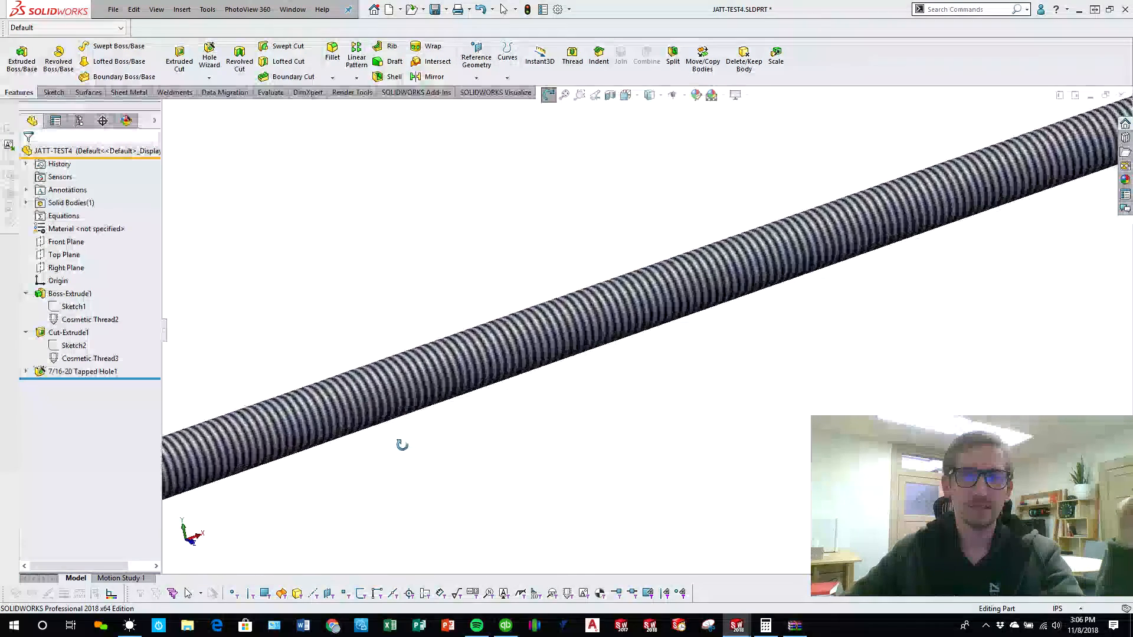
{"action": "key", "text": "f"}
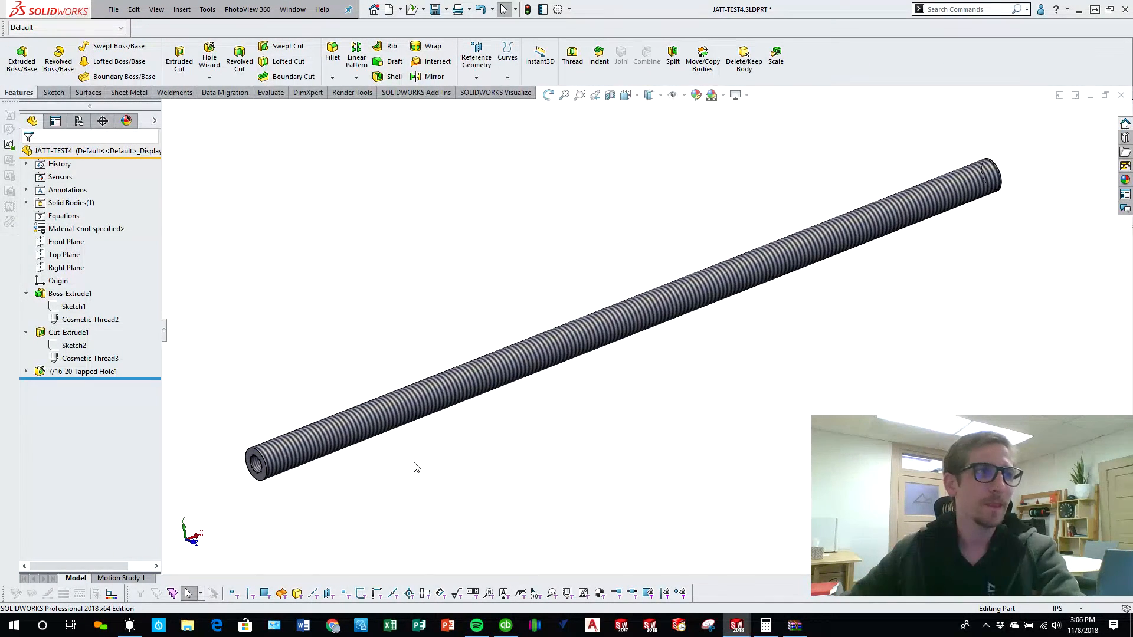